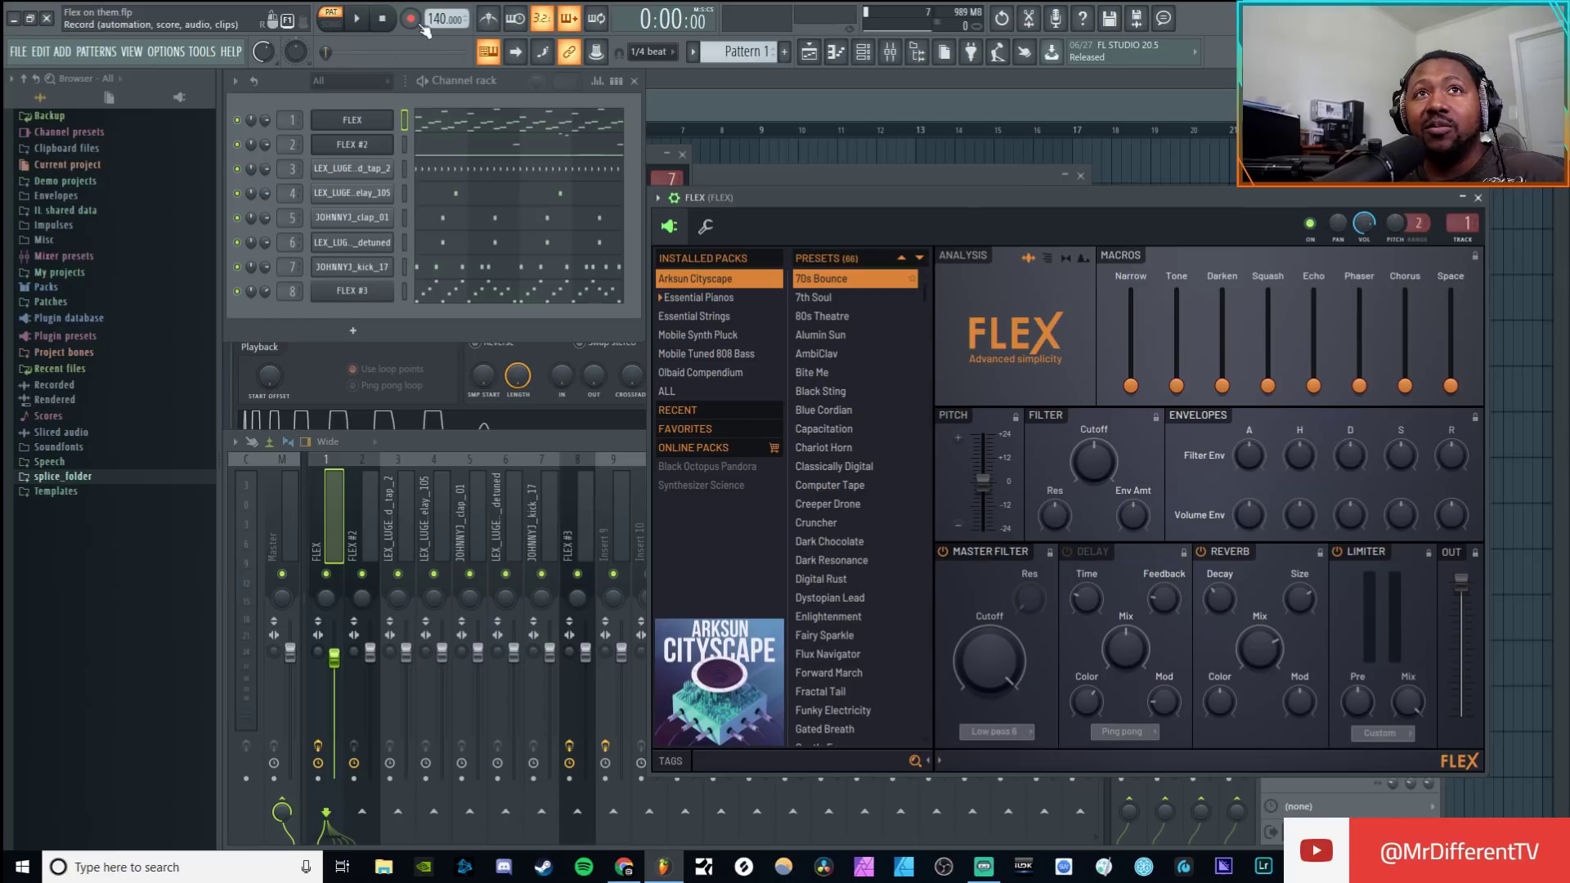
Step: Play Pattern 1 to hear the FLEX beat, and stop the playback
left_click(358, 19)
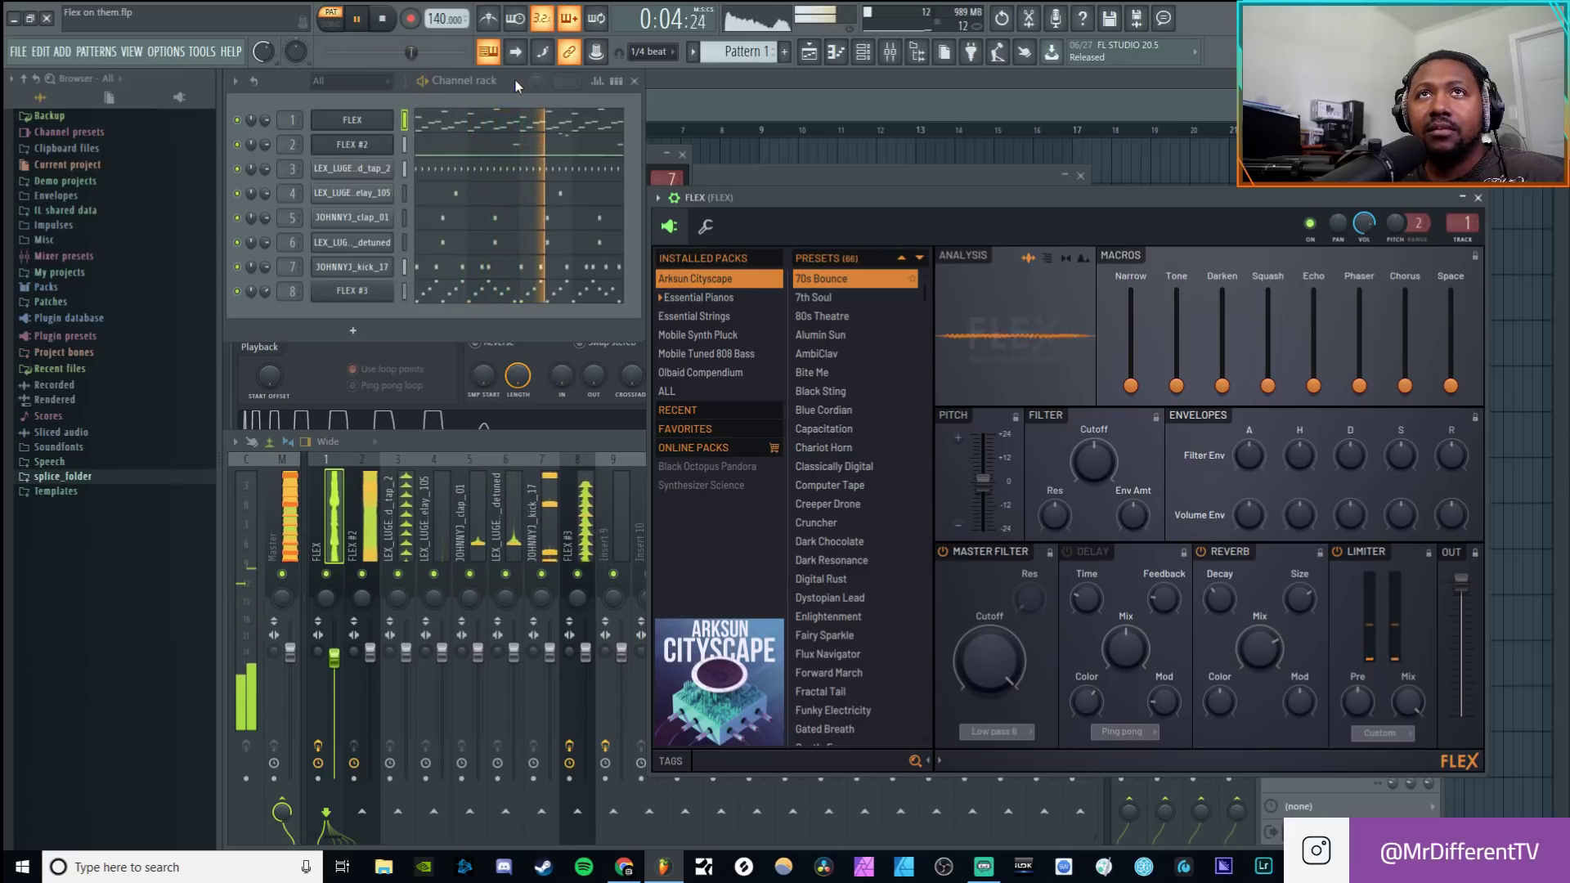
left_click(390, 21)
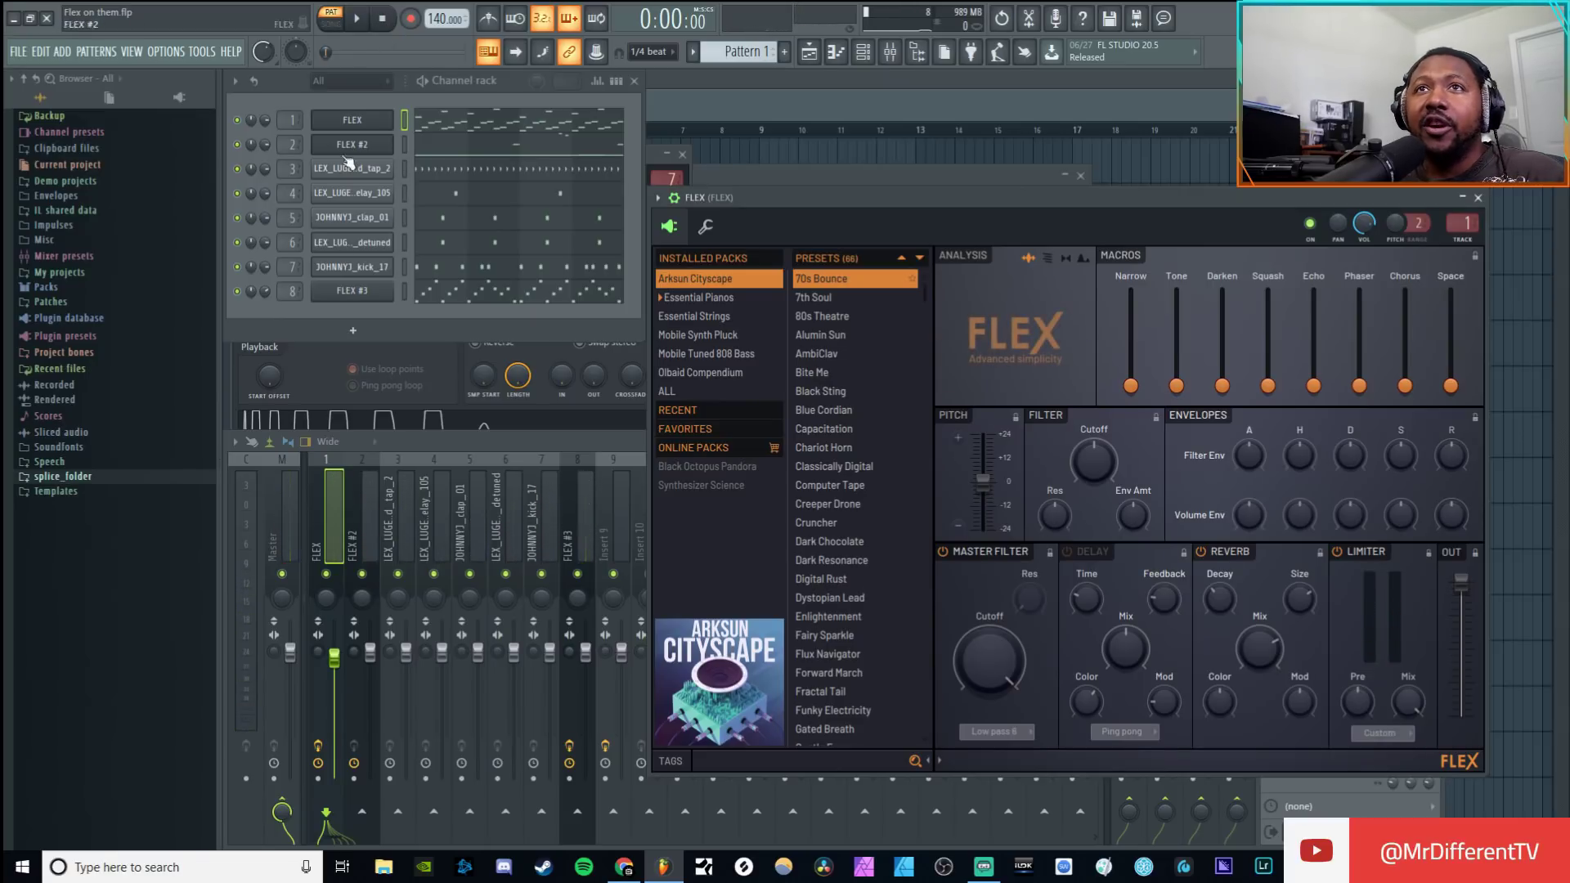
Step: View the descriptions and prices of the online packs Black Octopus Pandora and Synthesizer Science in FLEX
left_click(674, 198)
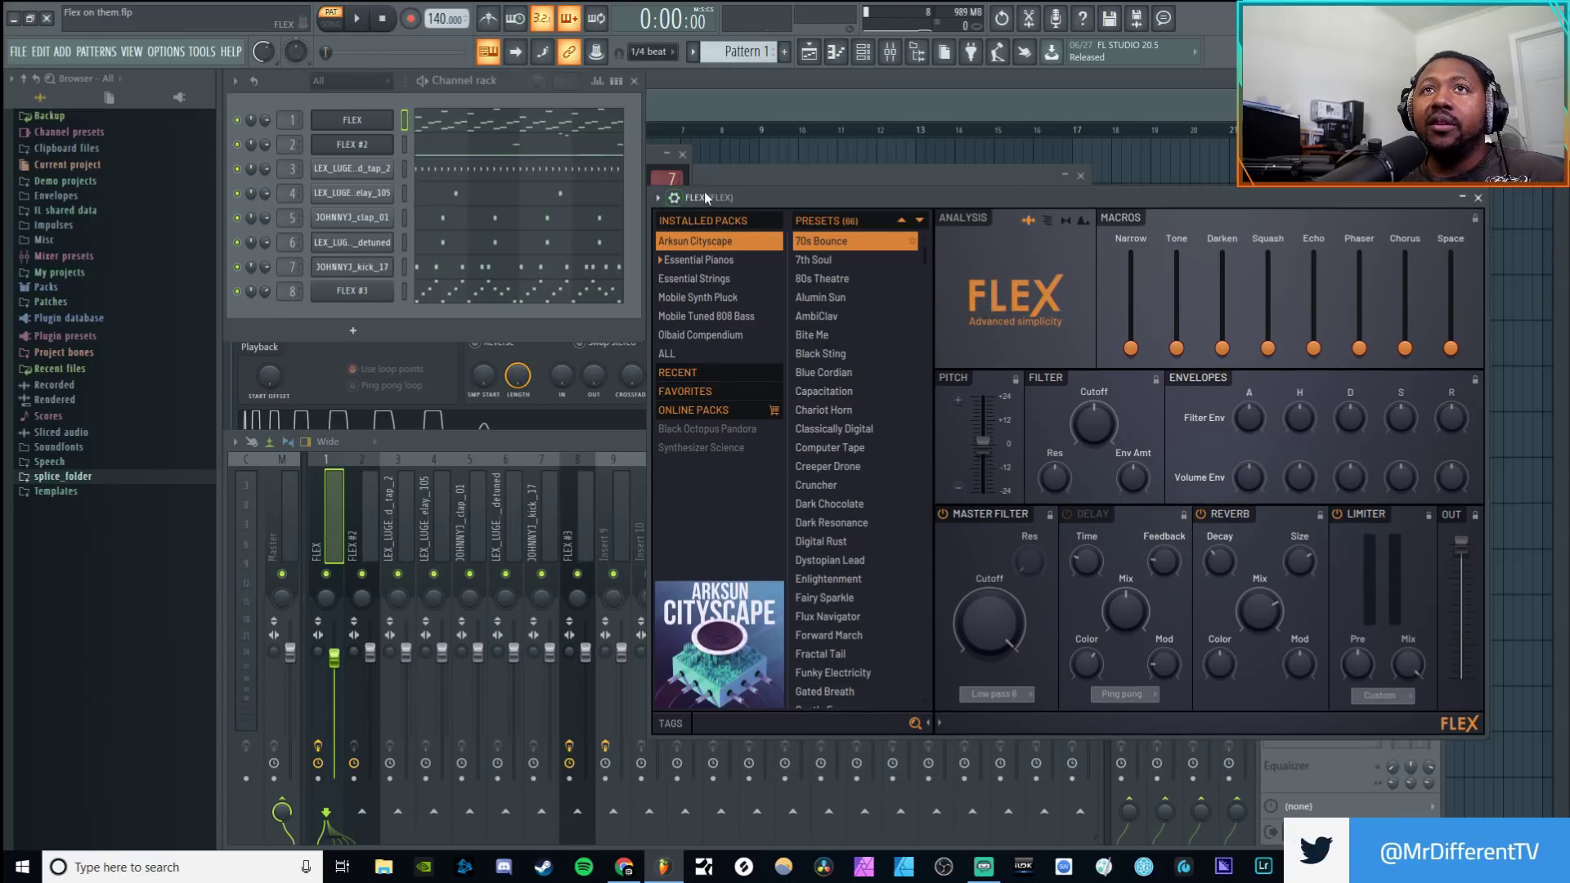
left_click_drag(762, 197, 758, 232)
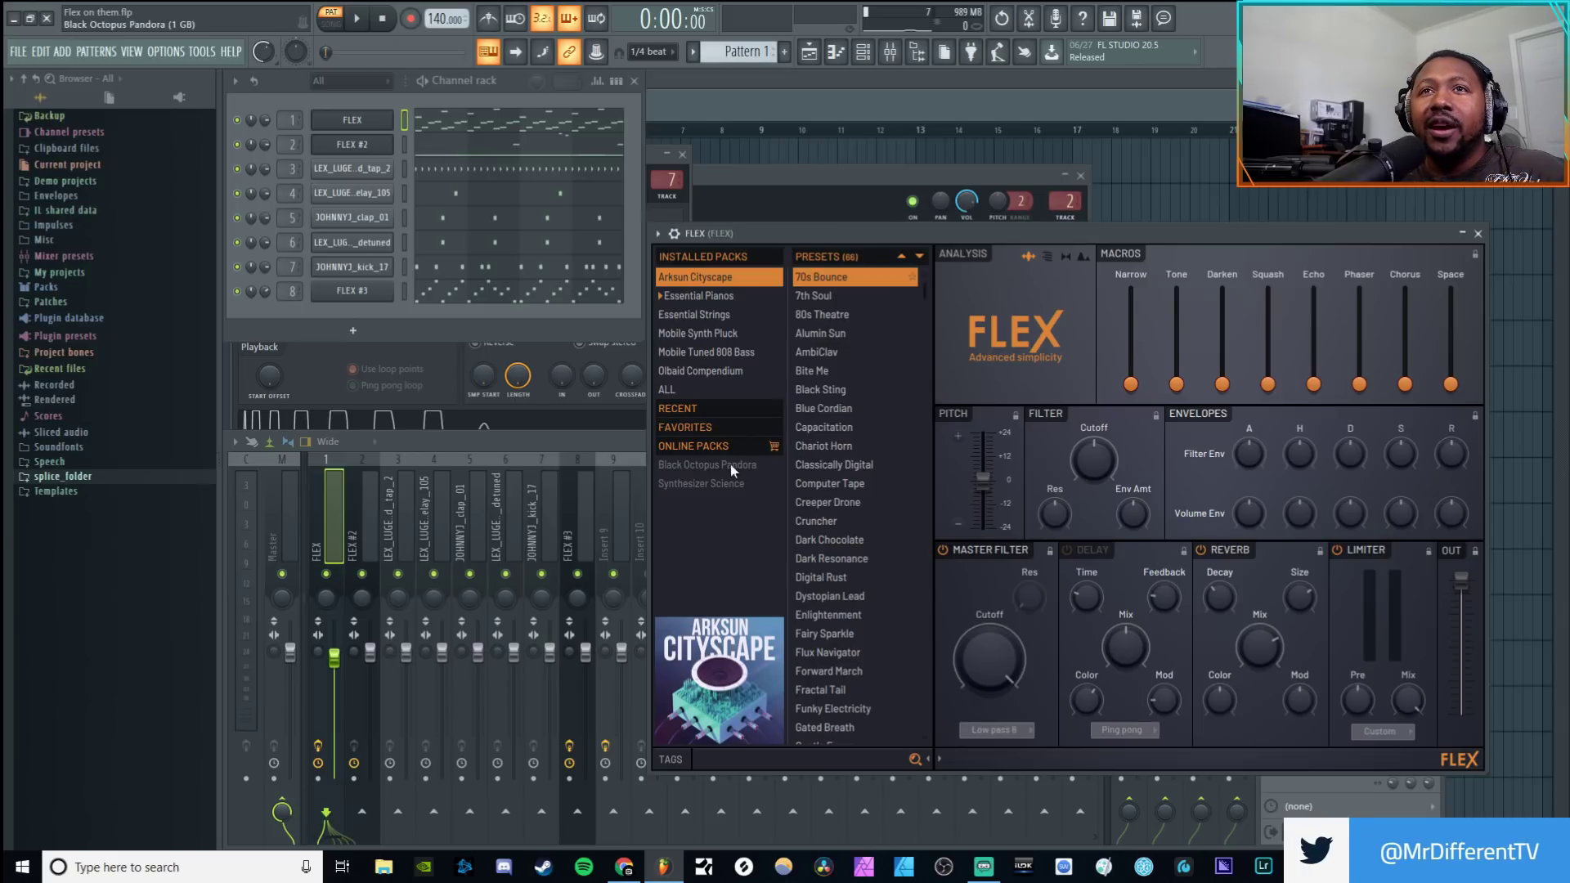
left_click(705, 467)
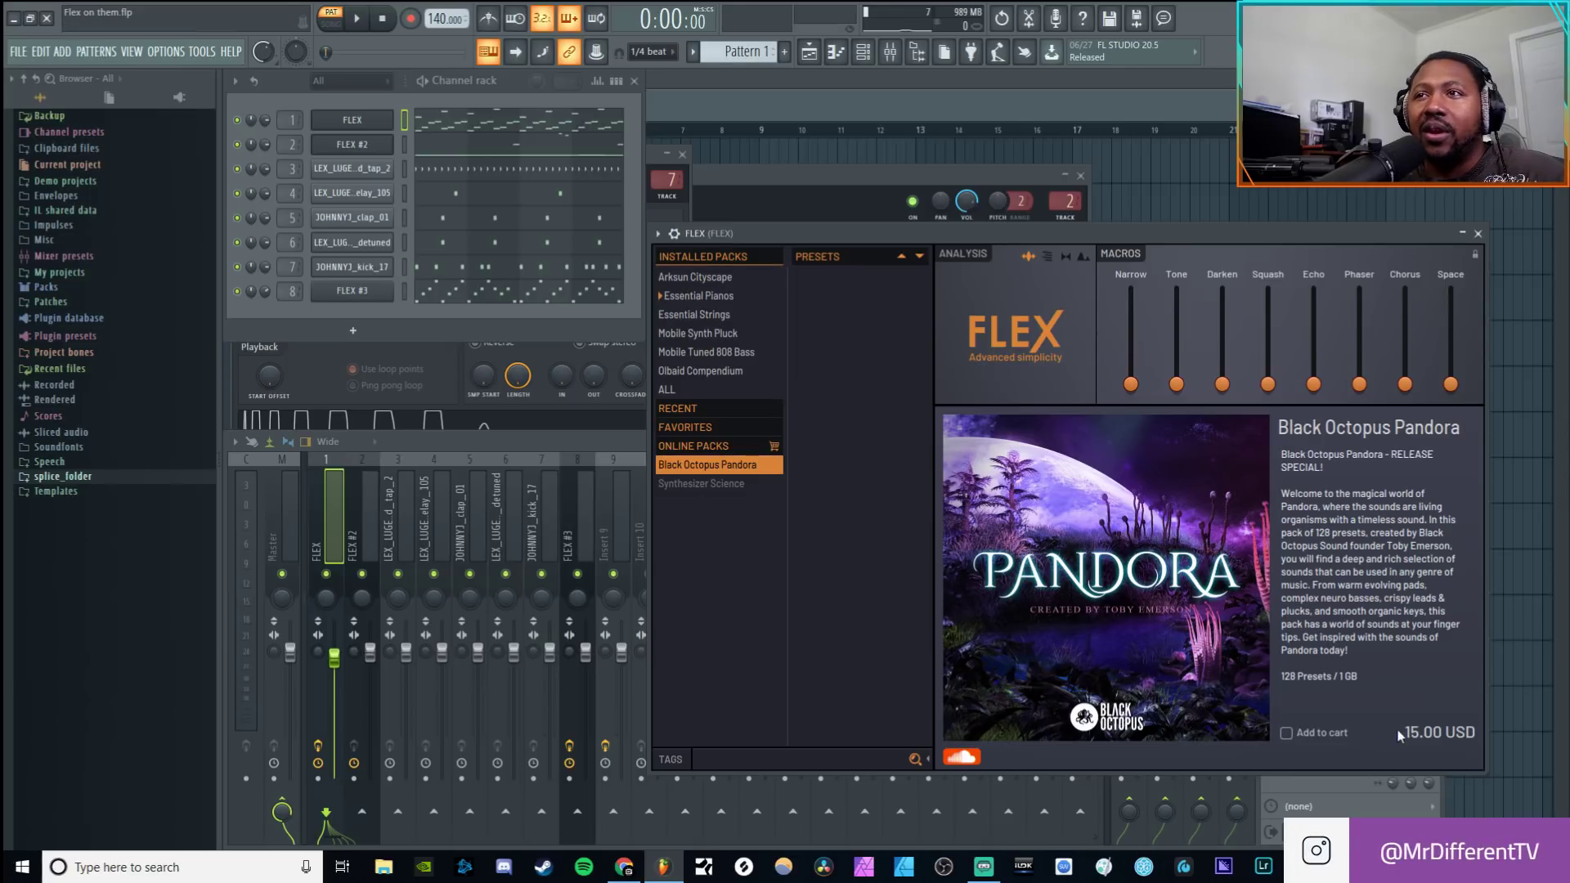
left_click(708, 485)
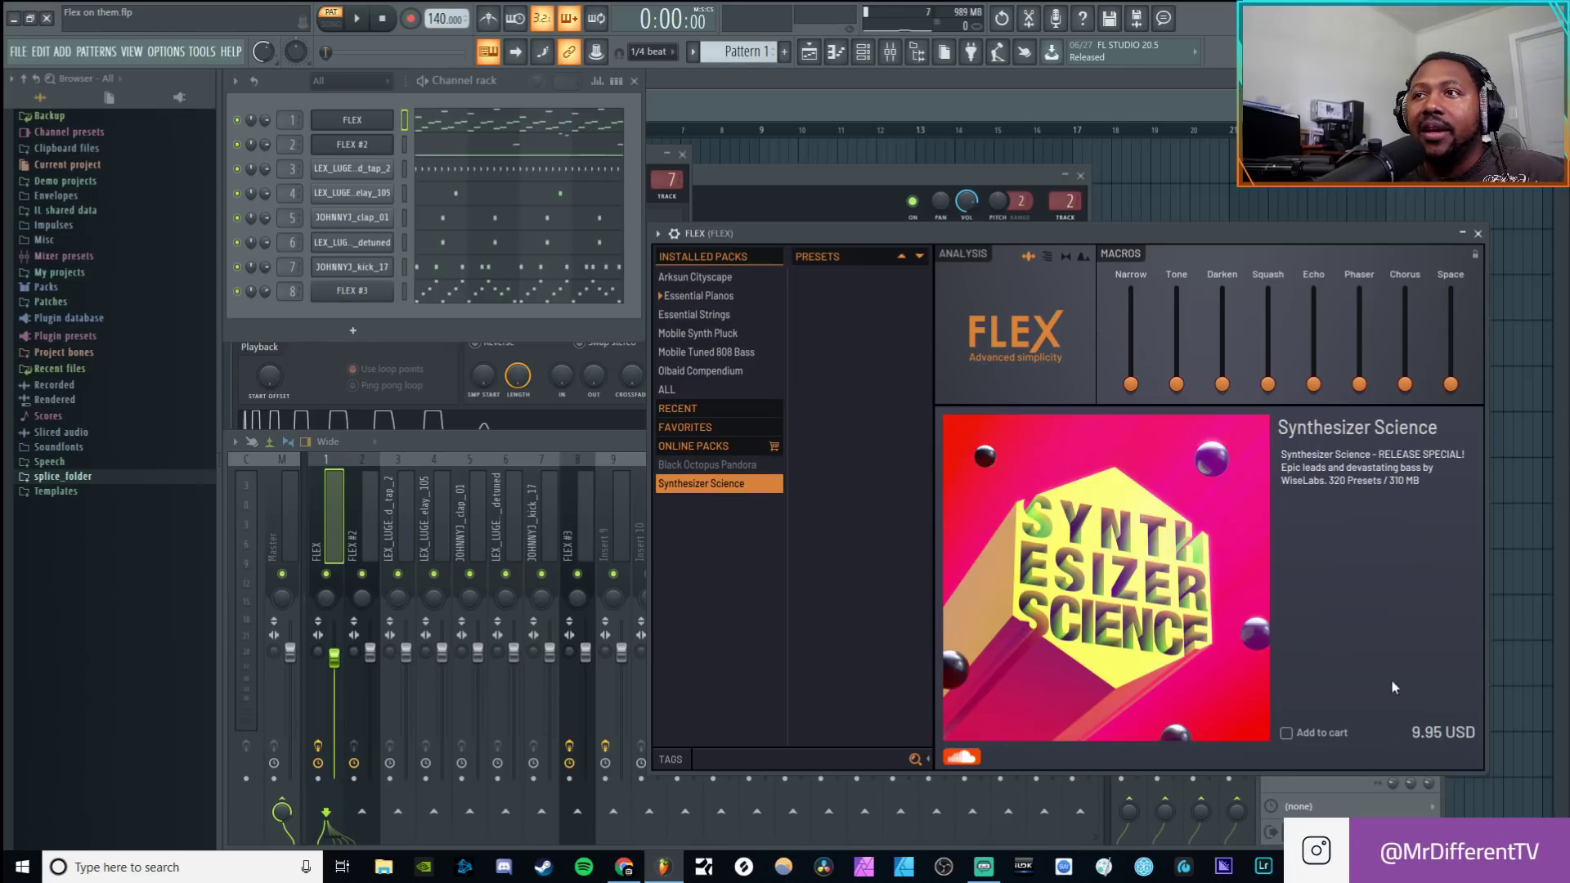
left_click(714, 466)
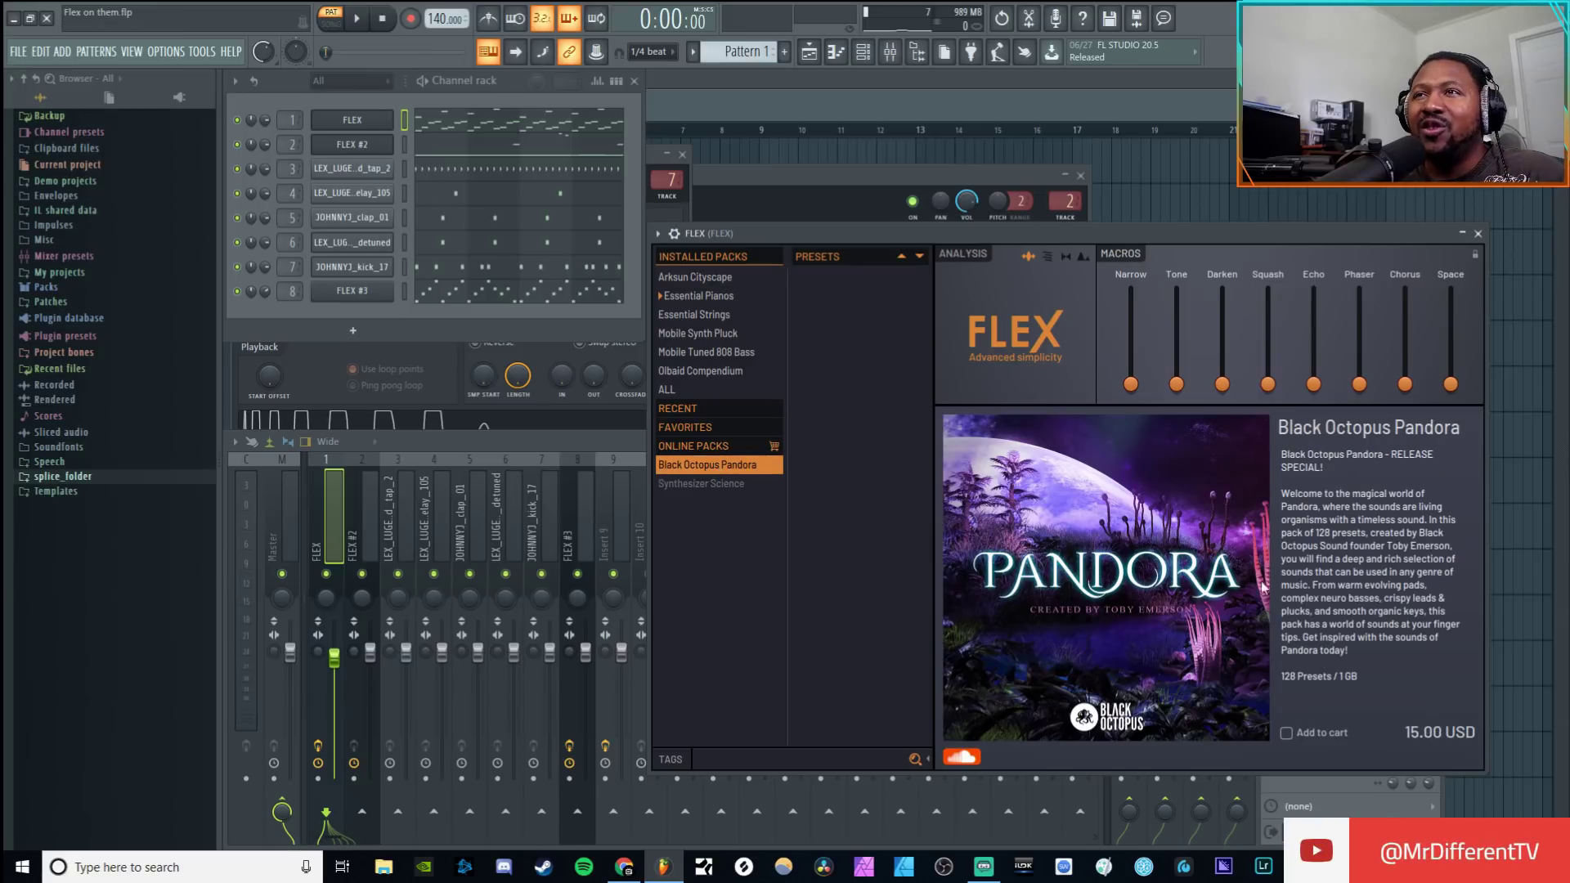
left_click(719, 484)
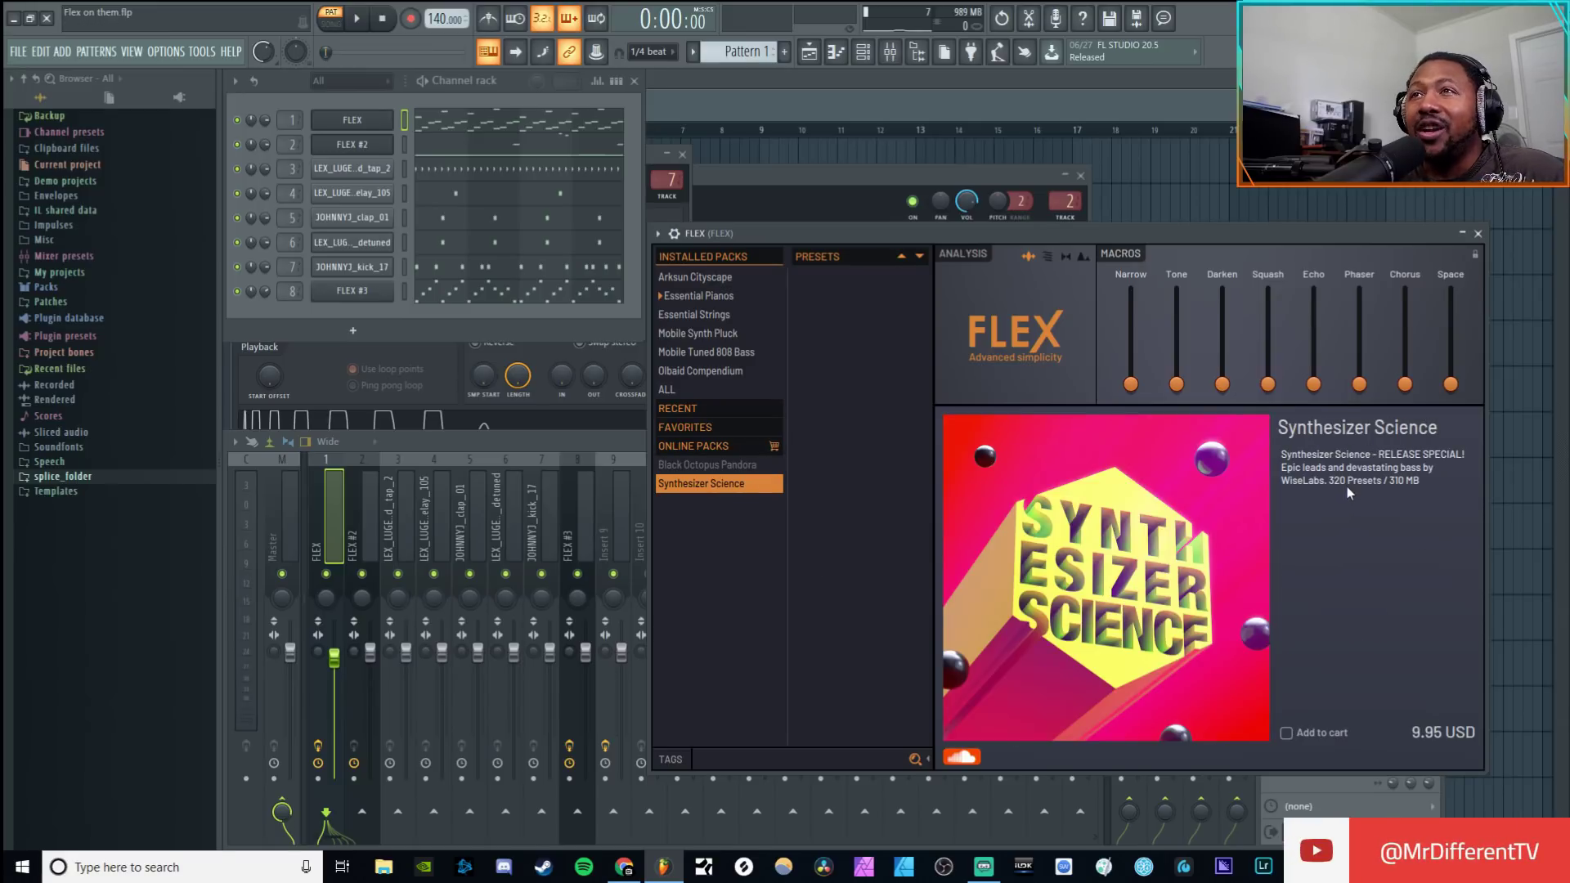
left_click(738, 464)
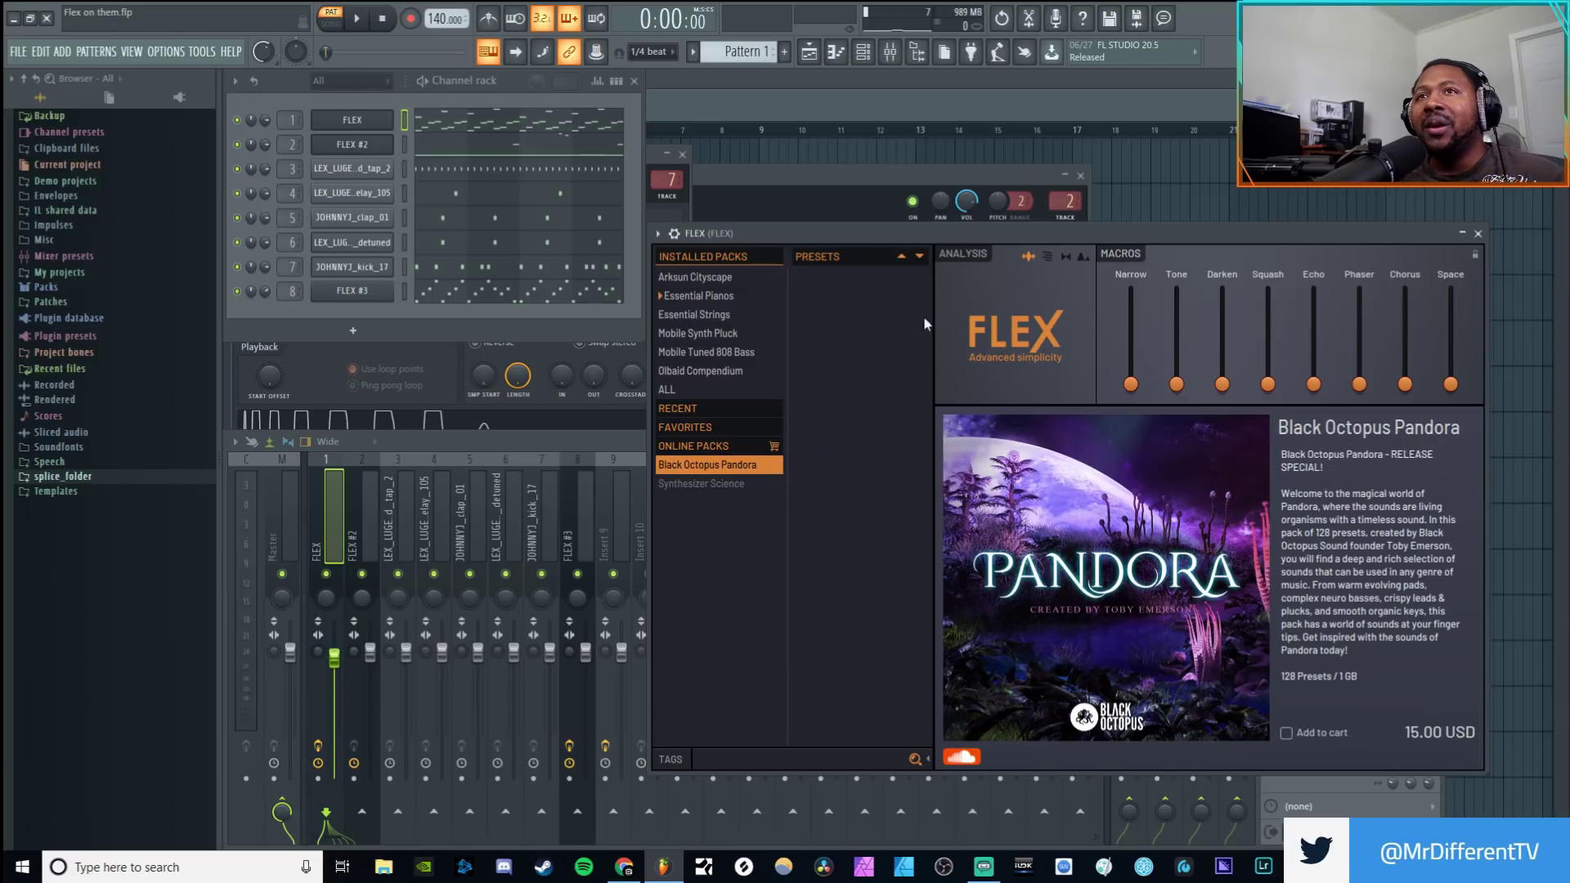
Step: Browse the presets of the installed packs, from Essential Pianos, Essential Strings, Mobile Tuned 808 Bass and Olbaid Compendium to Mobile Synth Pluck and Arksun Cityscape
left_click(695, 299)
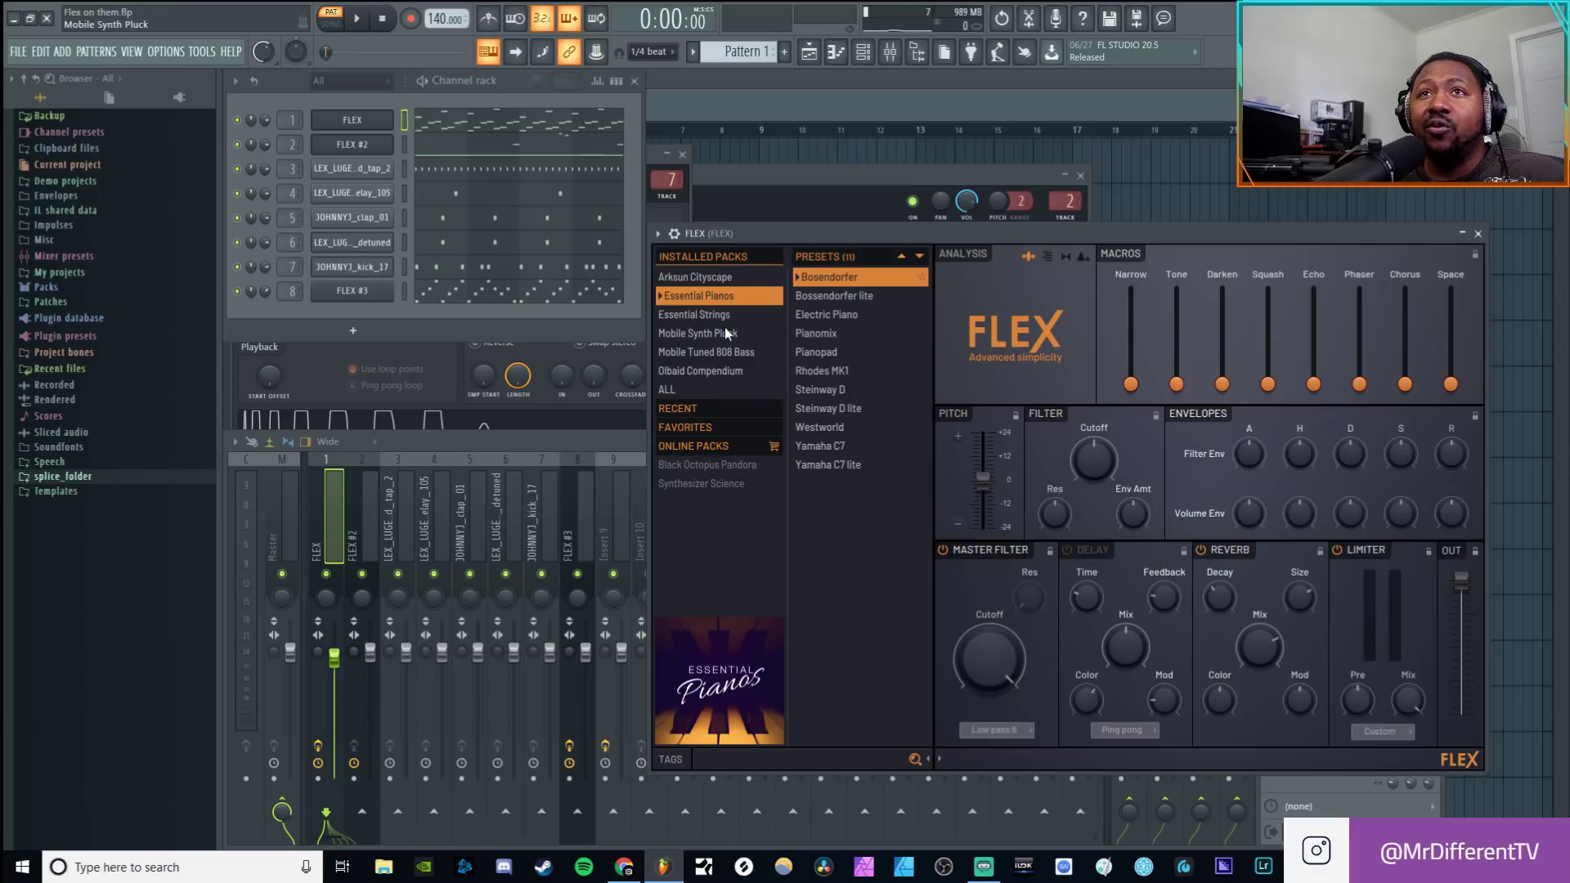
left_click(710, 316)
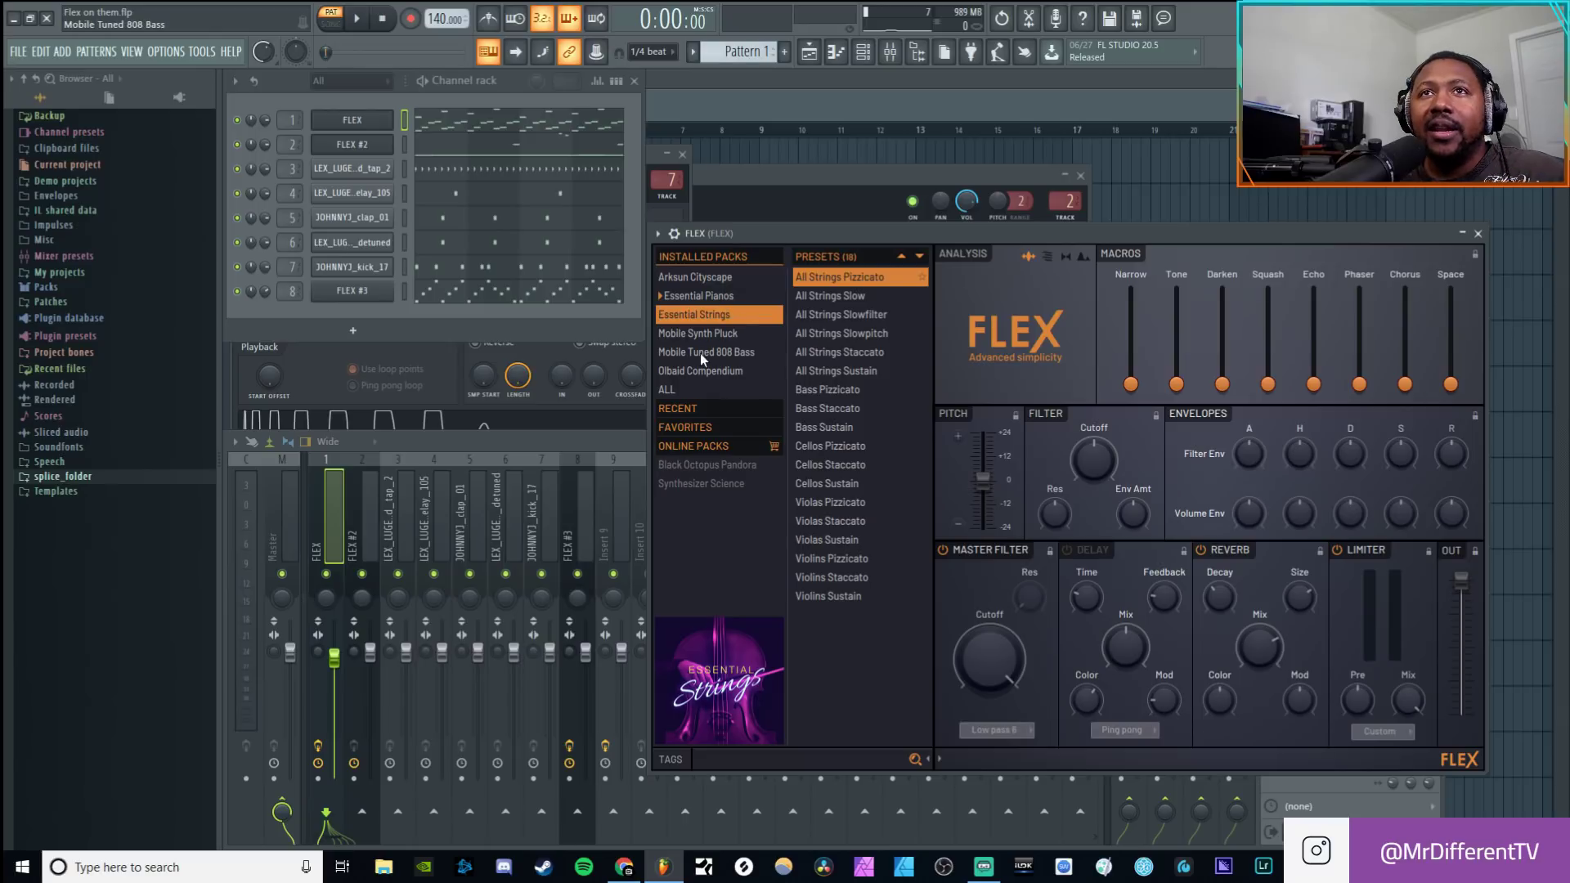
left_click(710, 353)
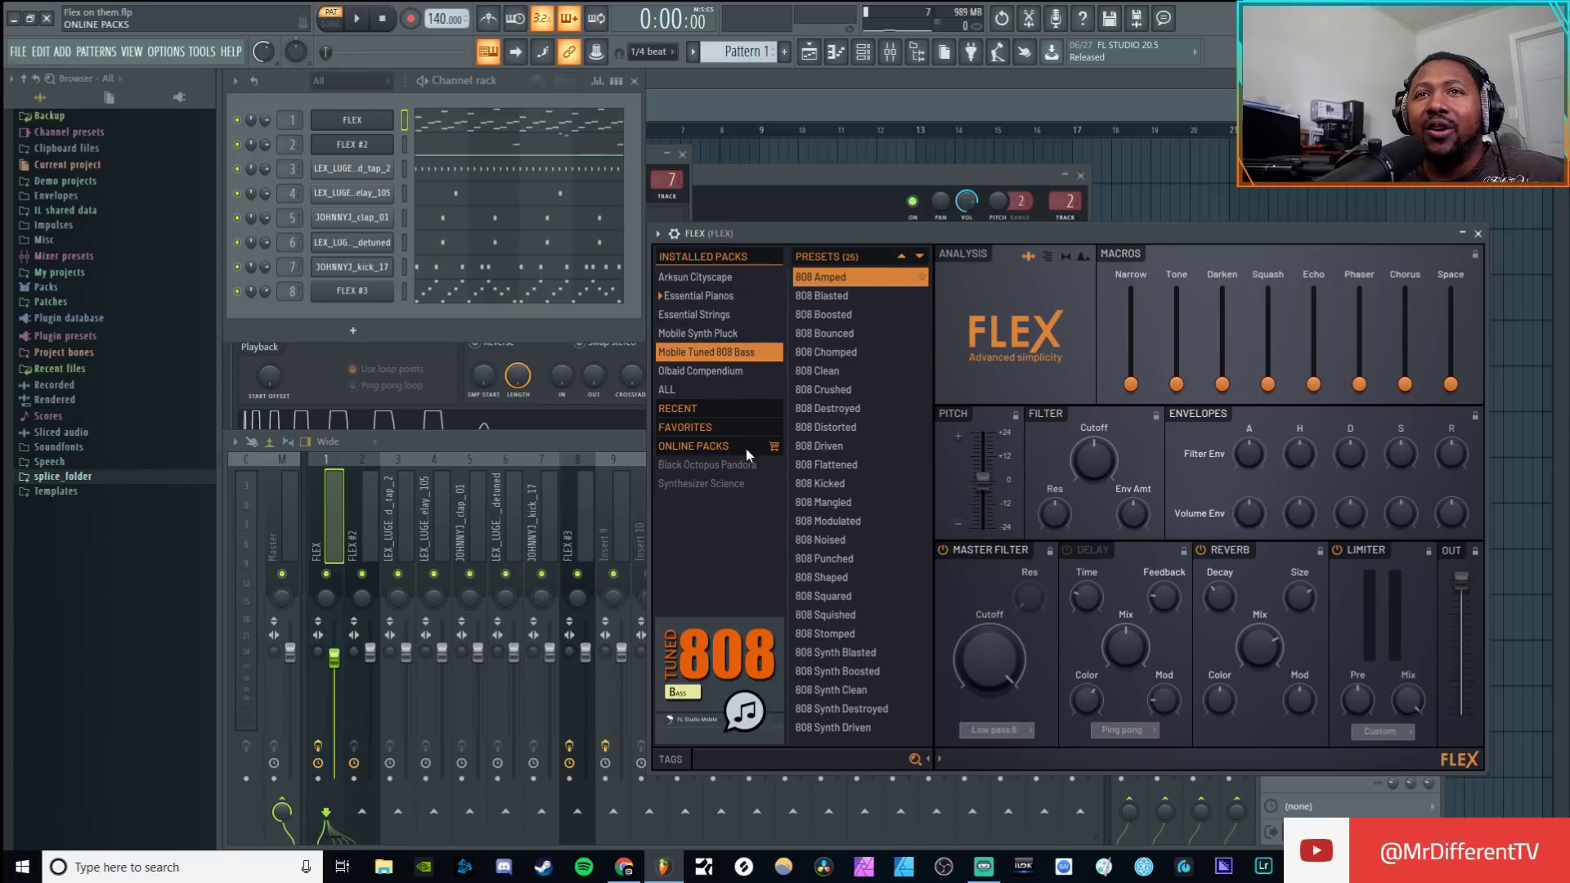
left_click(714, 376)
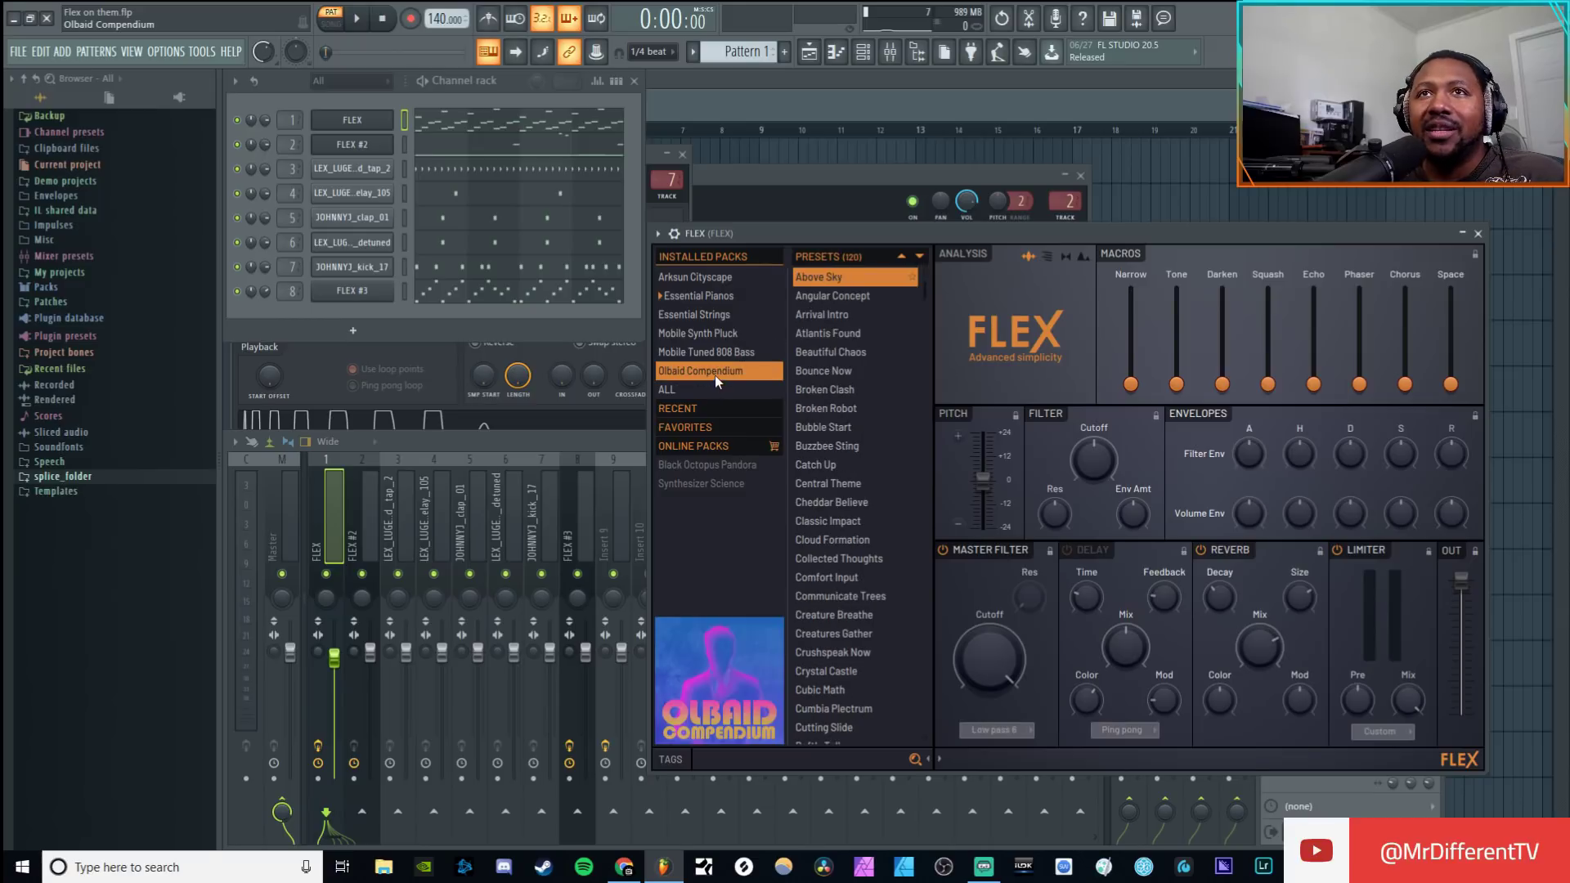
left_click(709, 280)
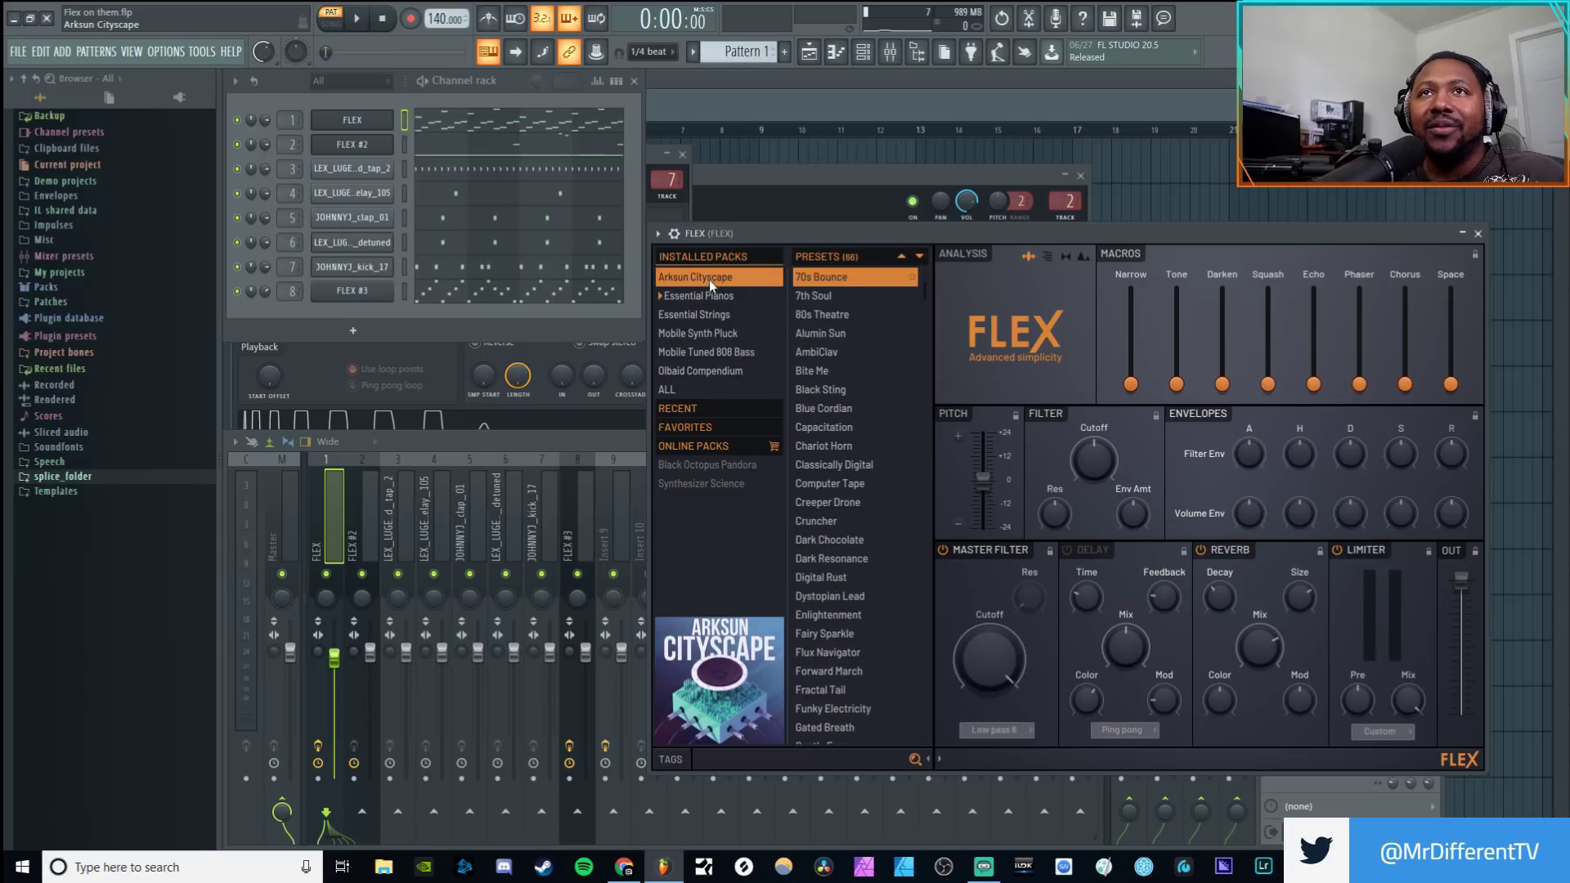
left_click(713, 299)
left_click(713, 318)
left_click(715, 335)
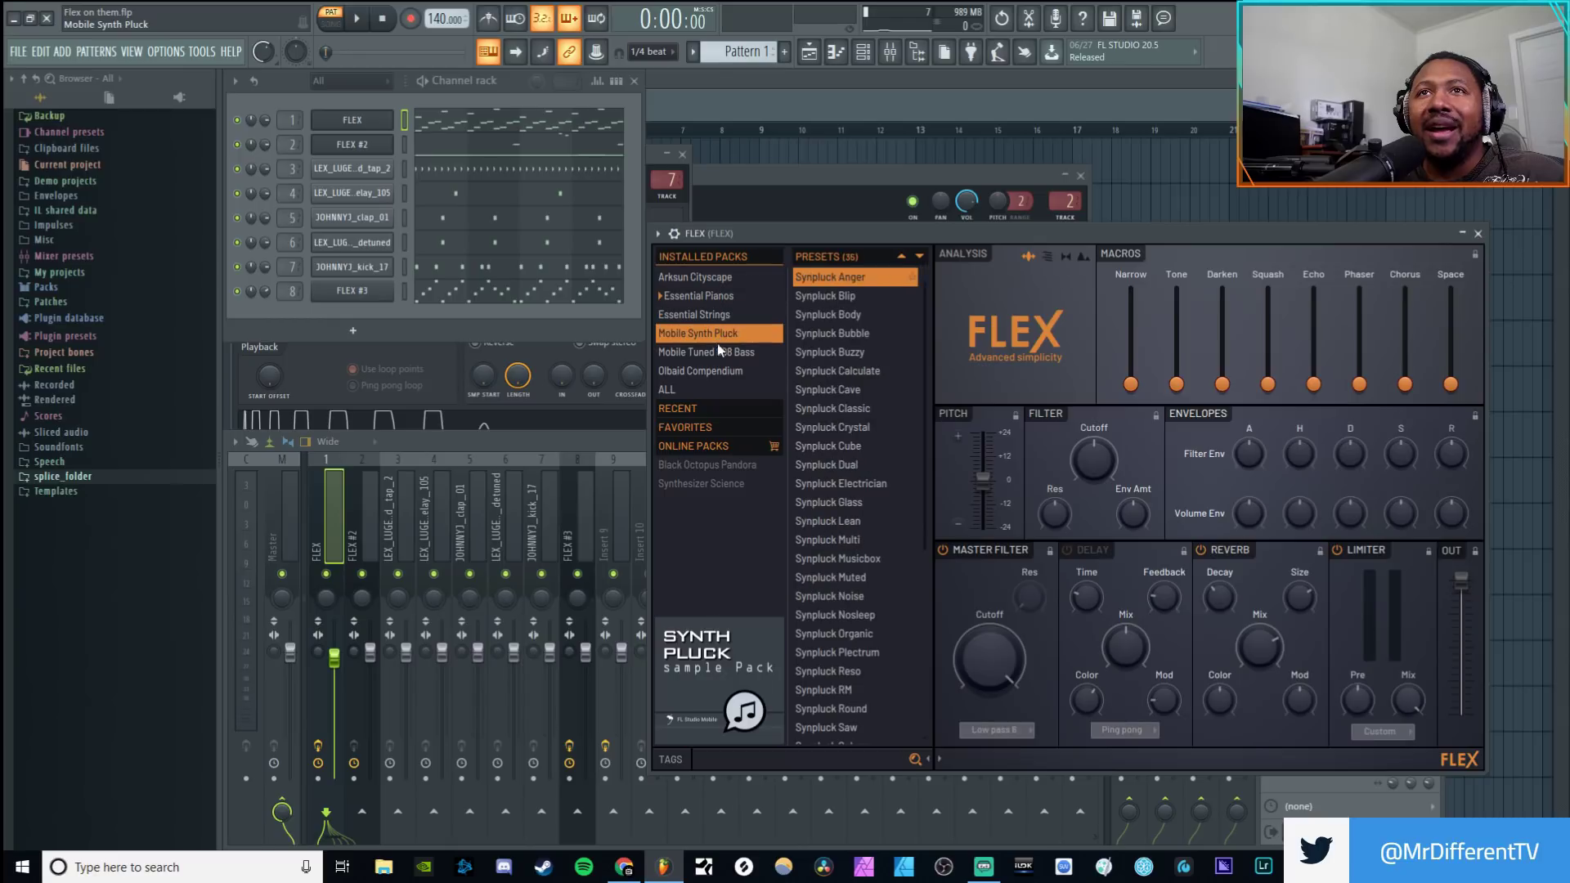
mouse_move(729, 659)
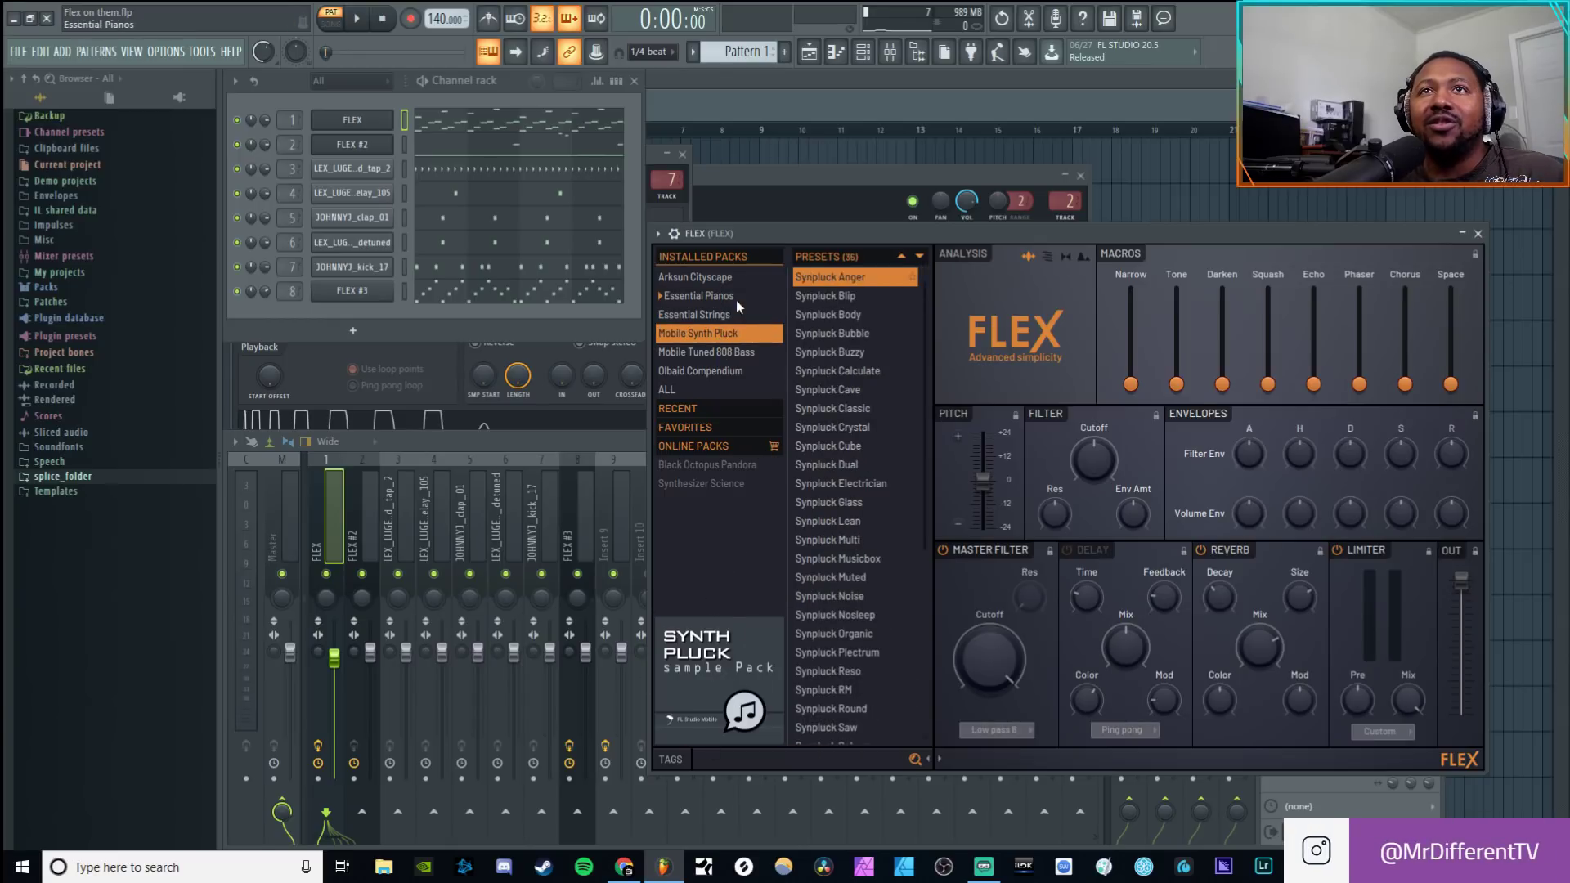
left_click(698, 278)
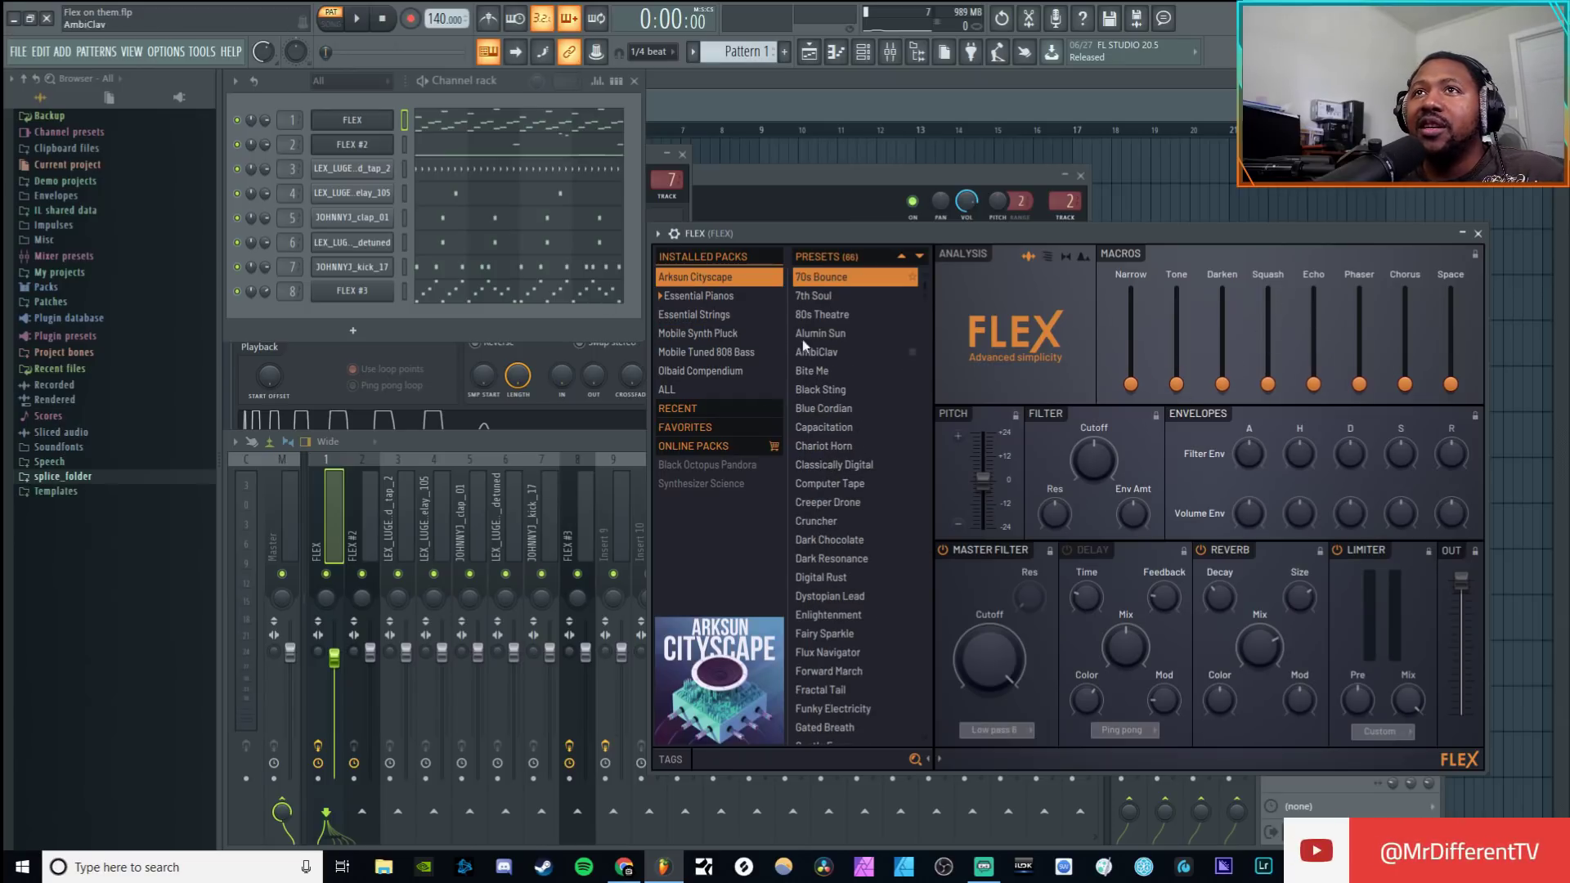
Step: Add a new FLEX instrument channel to the channel rack and move its window clear of the other one
left_click(354, 330)
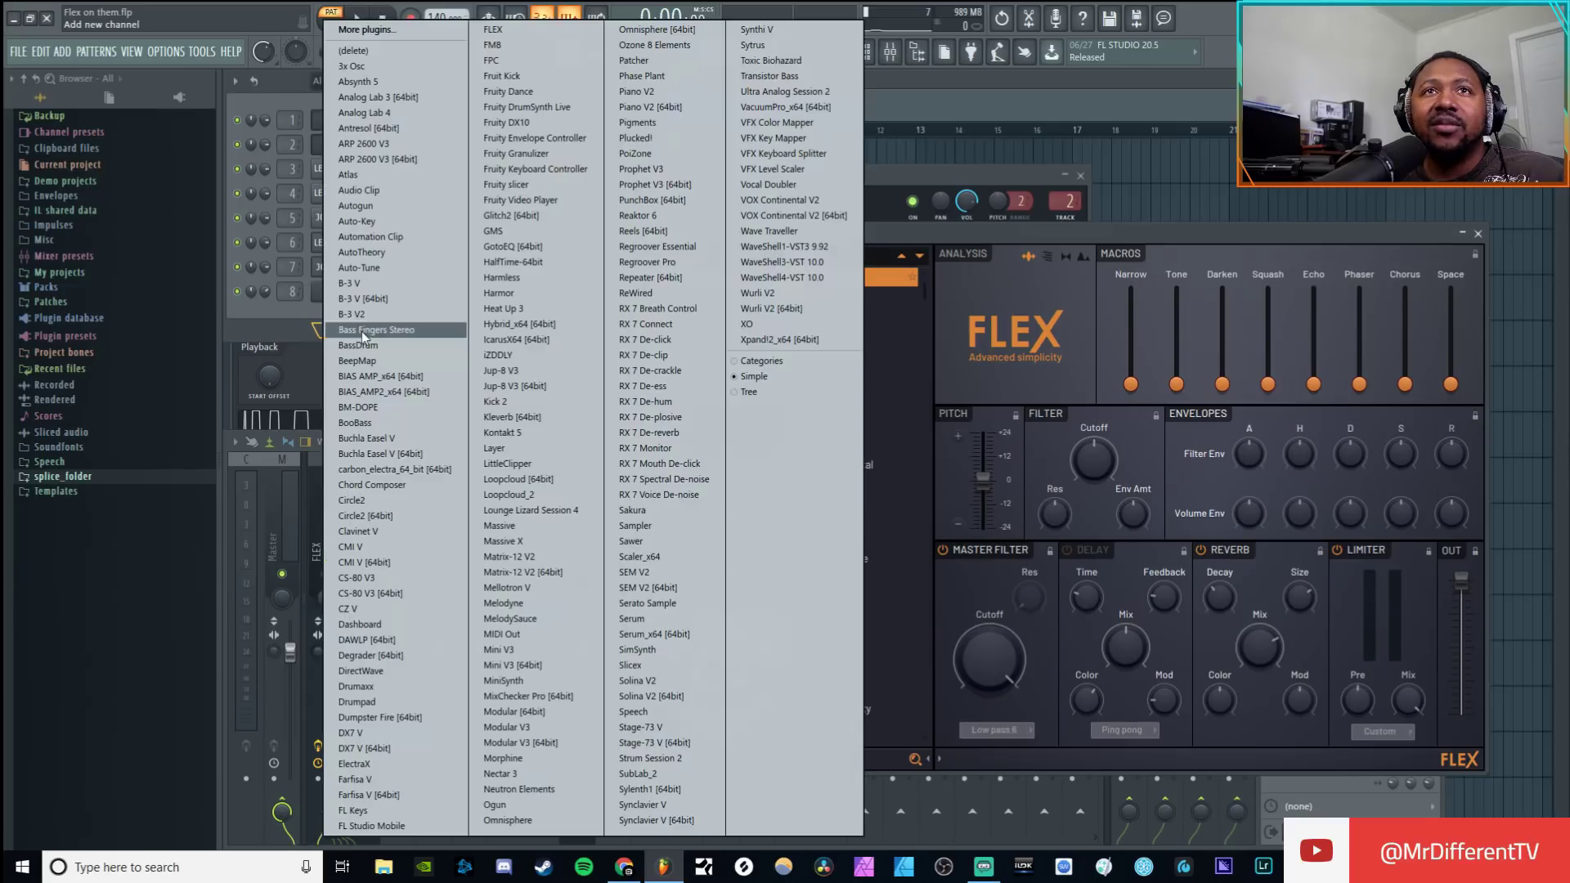
left_click(526, 29)
left_click_drag(924, 242, 799, 248)
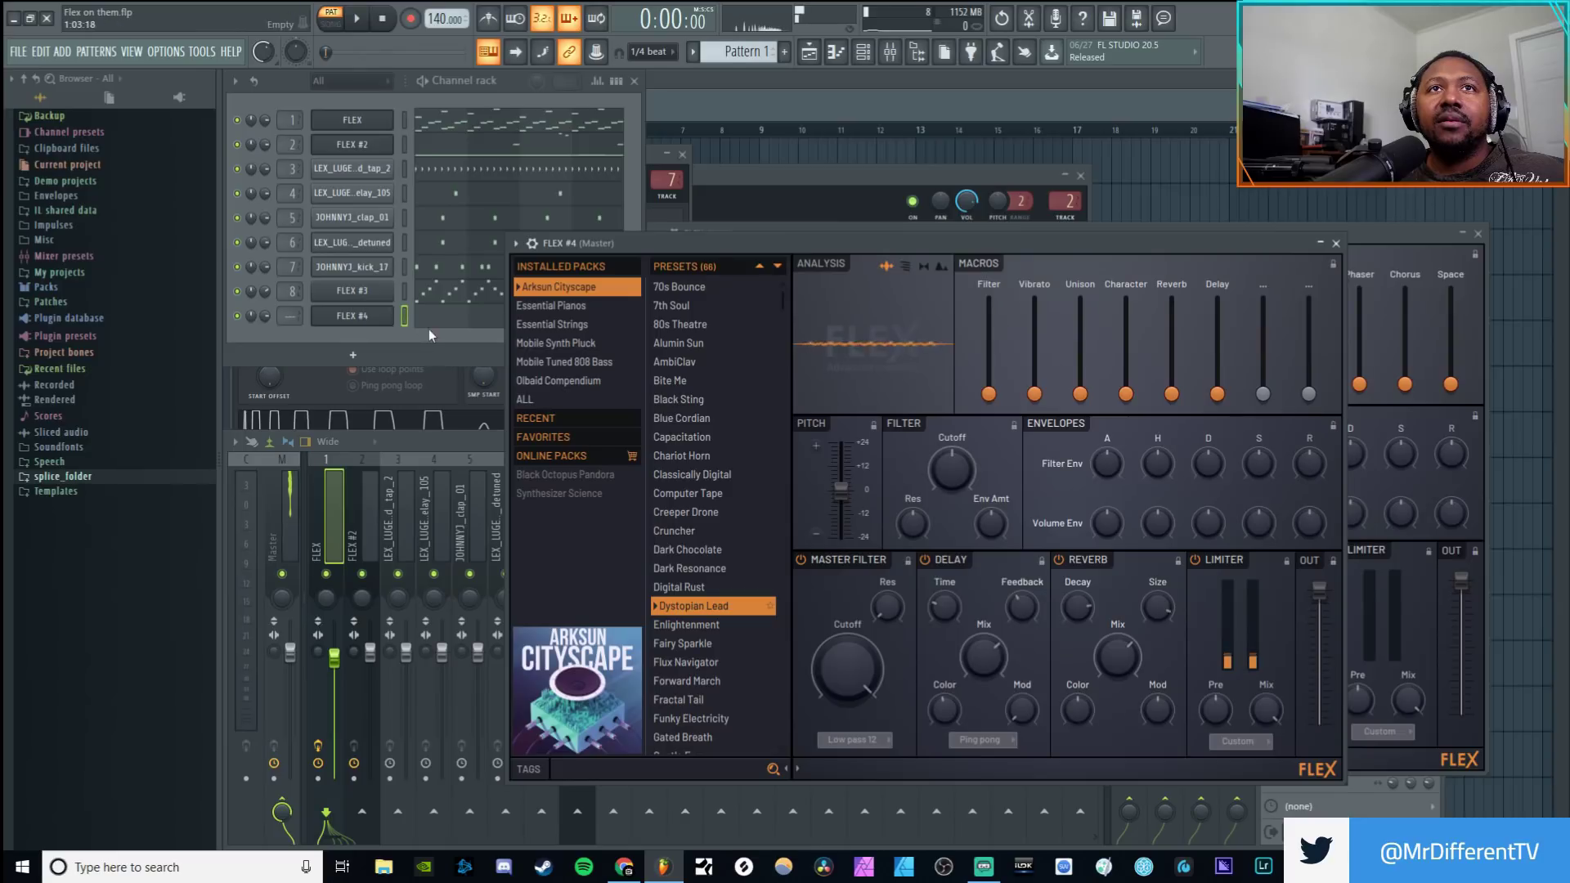
Step: Load the 70s Bounce preset from Arksun Cityscape and play a few notes to audition it
left_click(692, 287)
key("h")
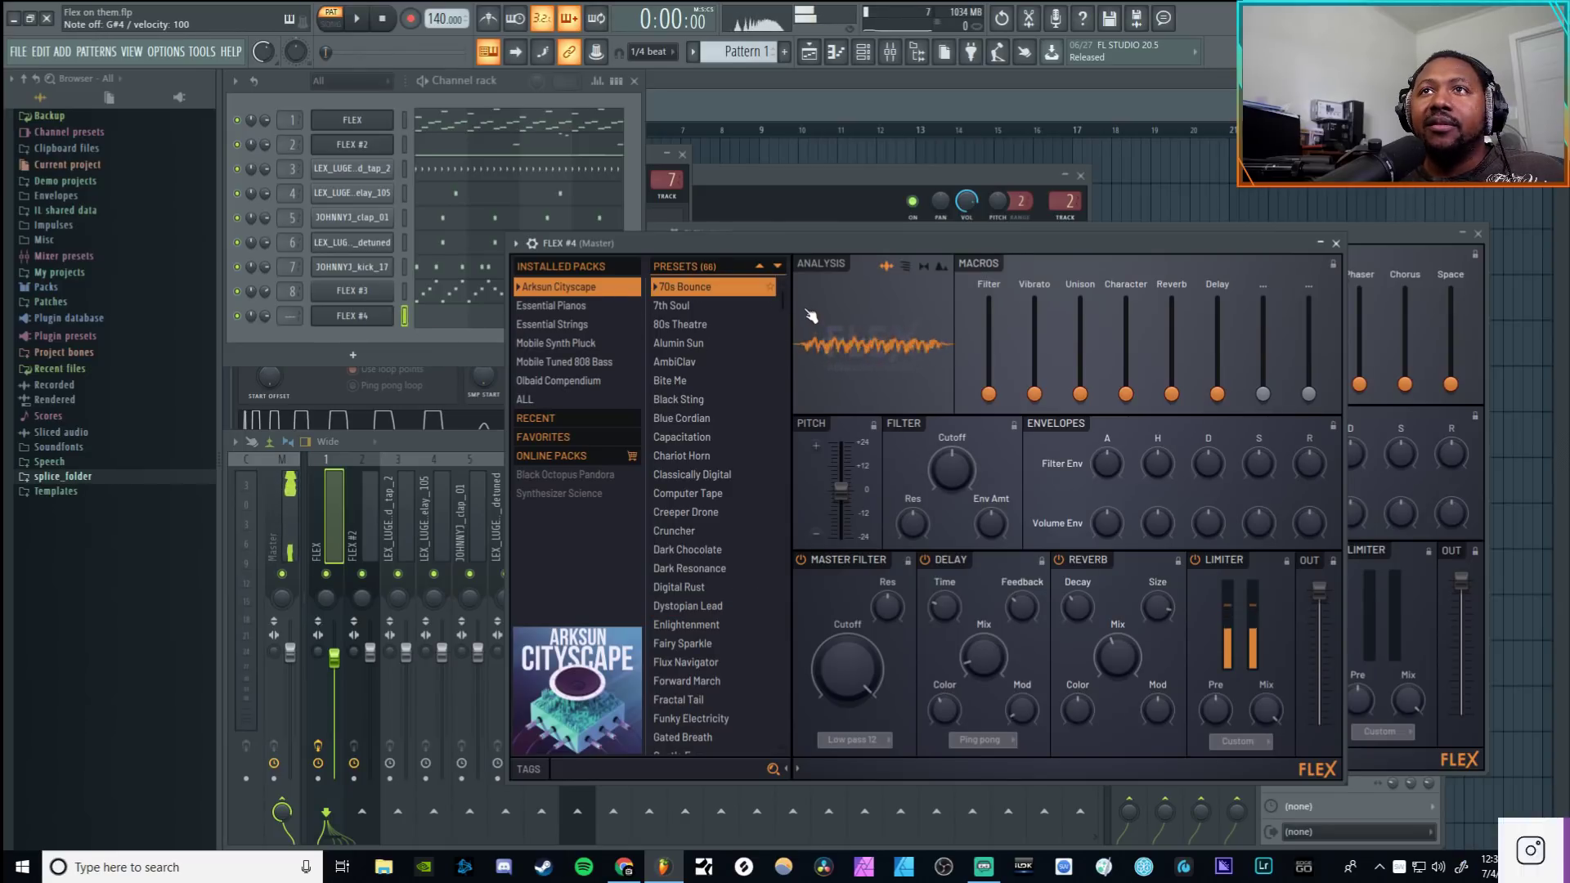
key("s")
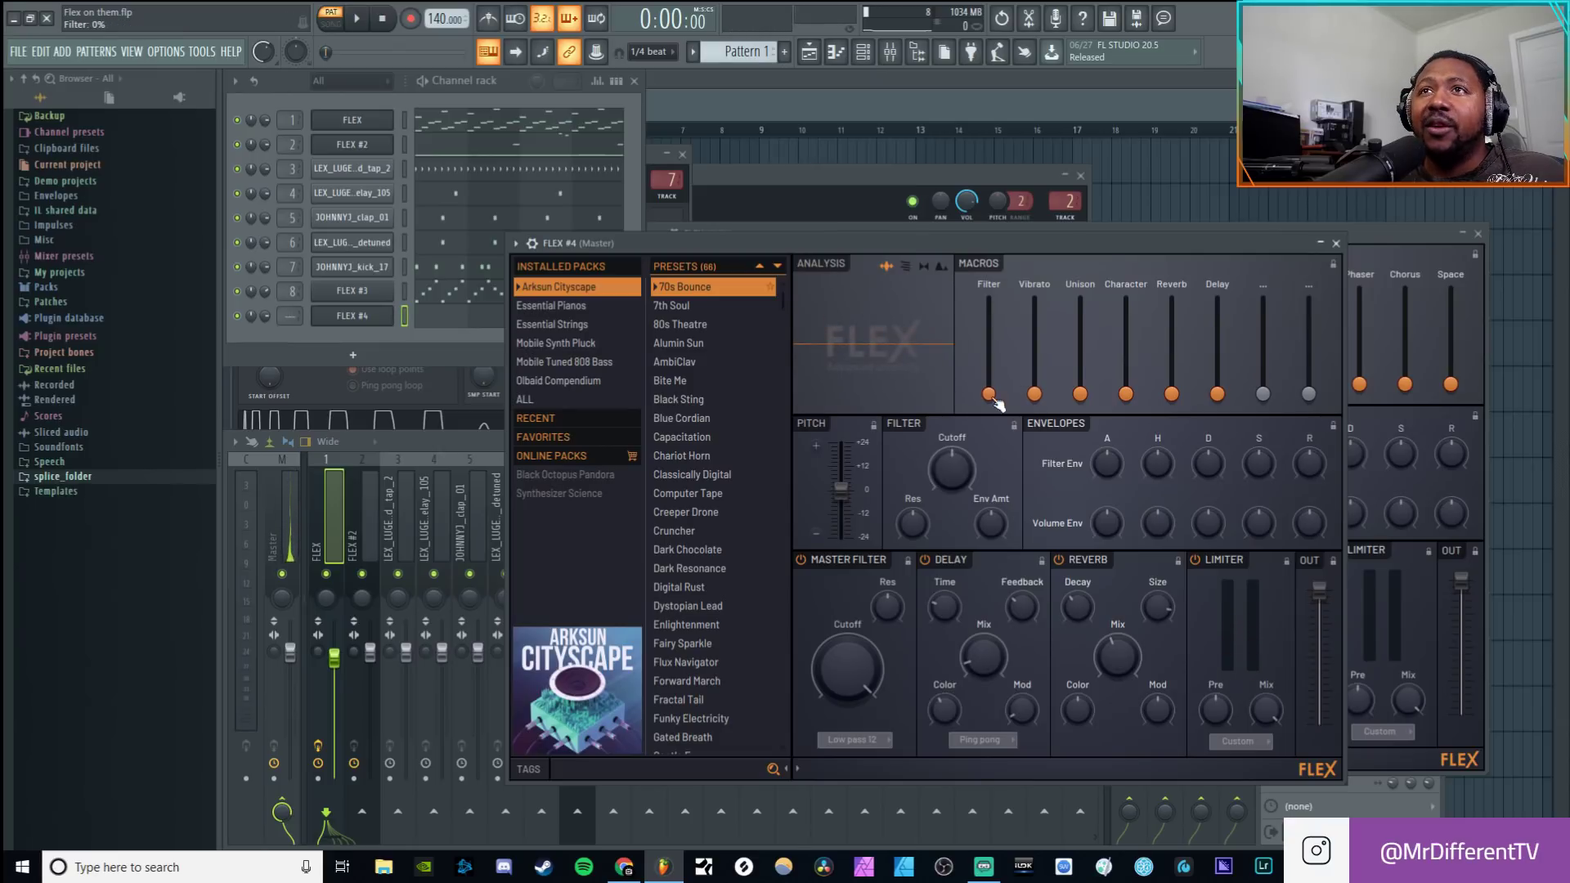
Step: Raise the 70s Bounce macros Vibrato to maximum, Unison to 75%, and Character and Reverb to roughly three quarters and two thirds
left_click_drag(994, 398, 1034, 301)
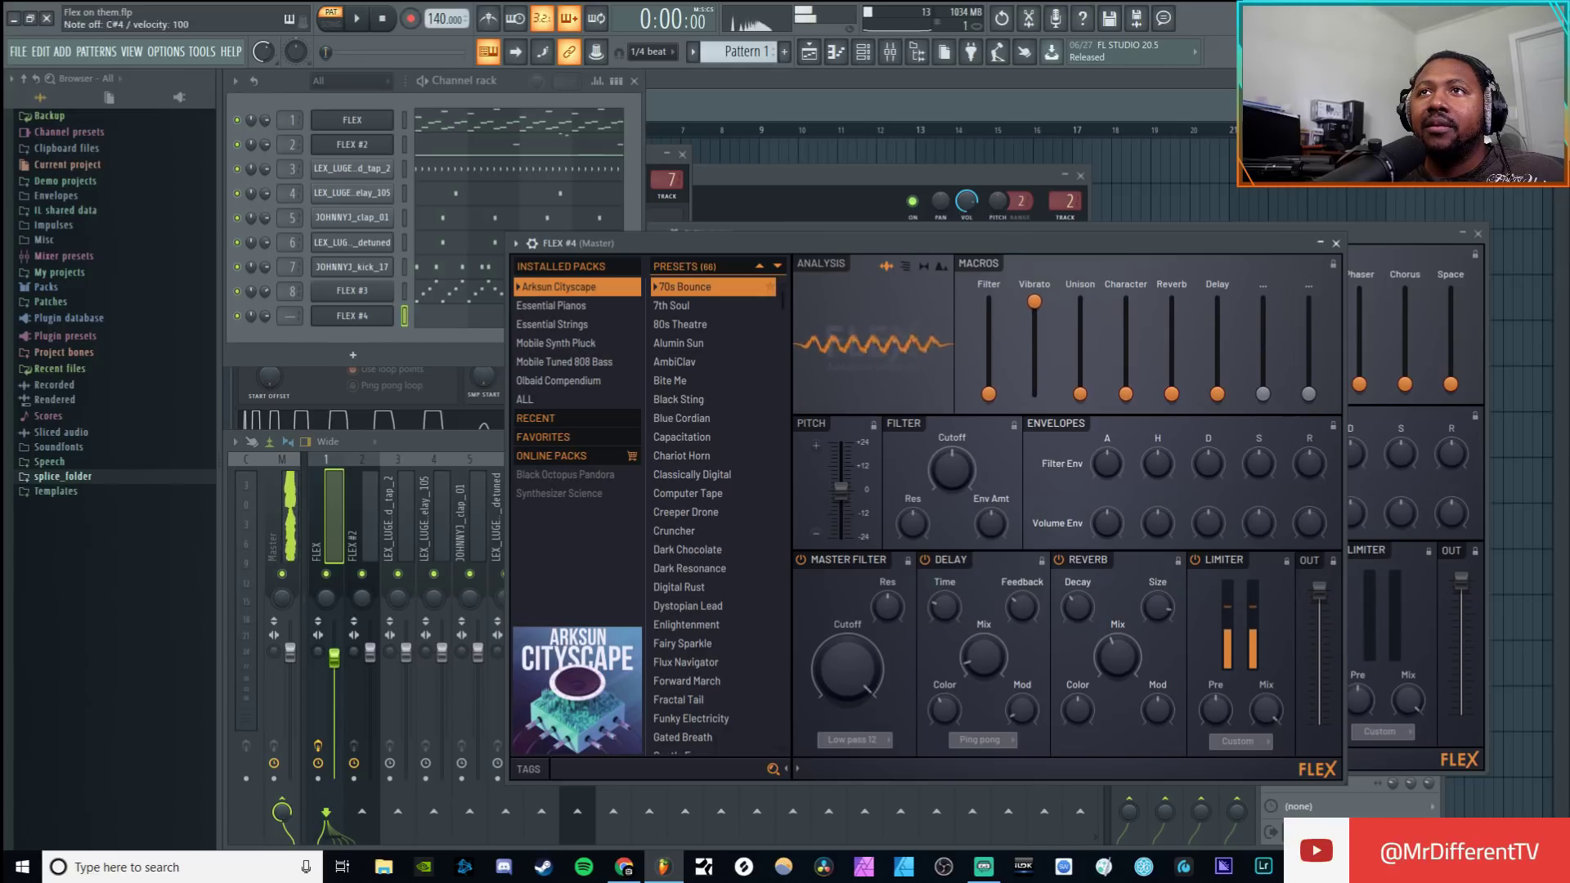
left_click_drag(1080, 393, 1080, 323)
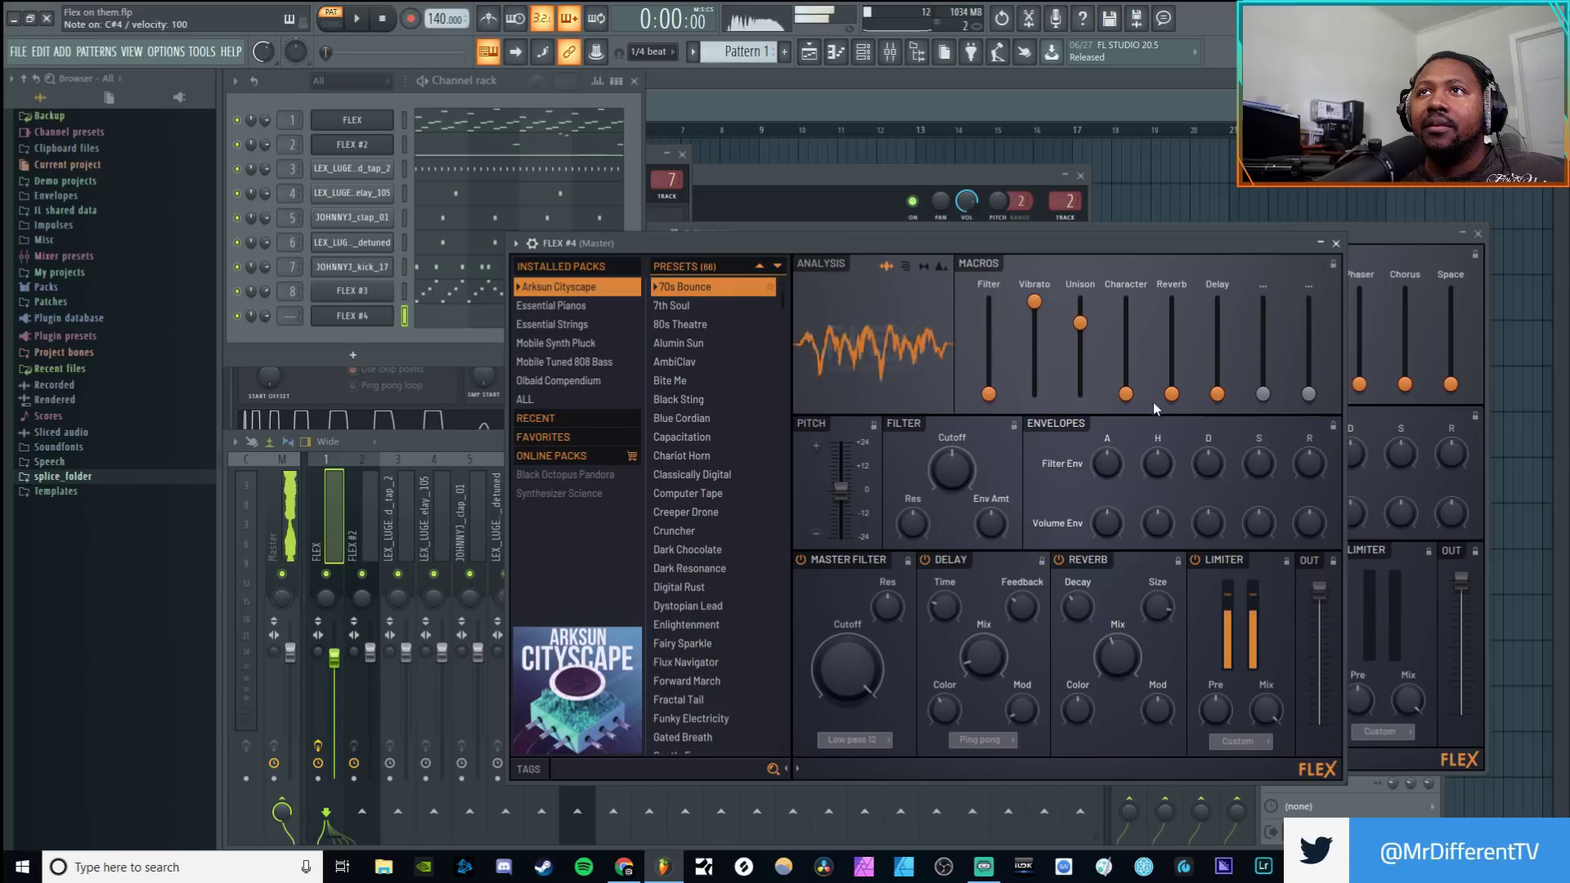
left_click_drag(1126, 393, 1126, 326)
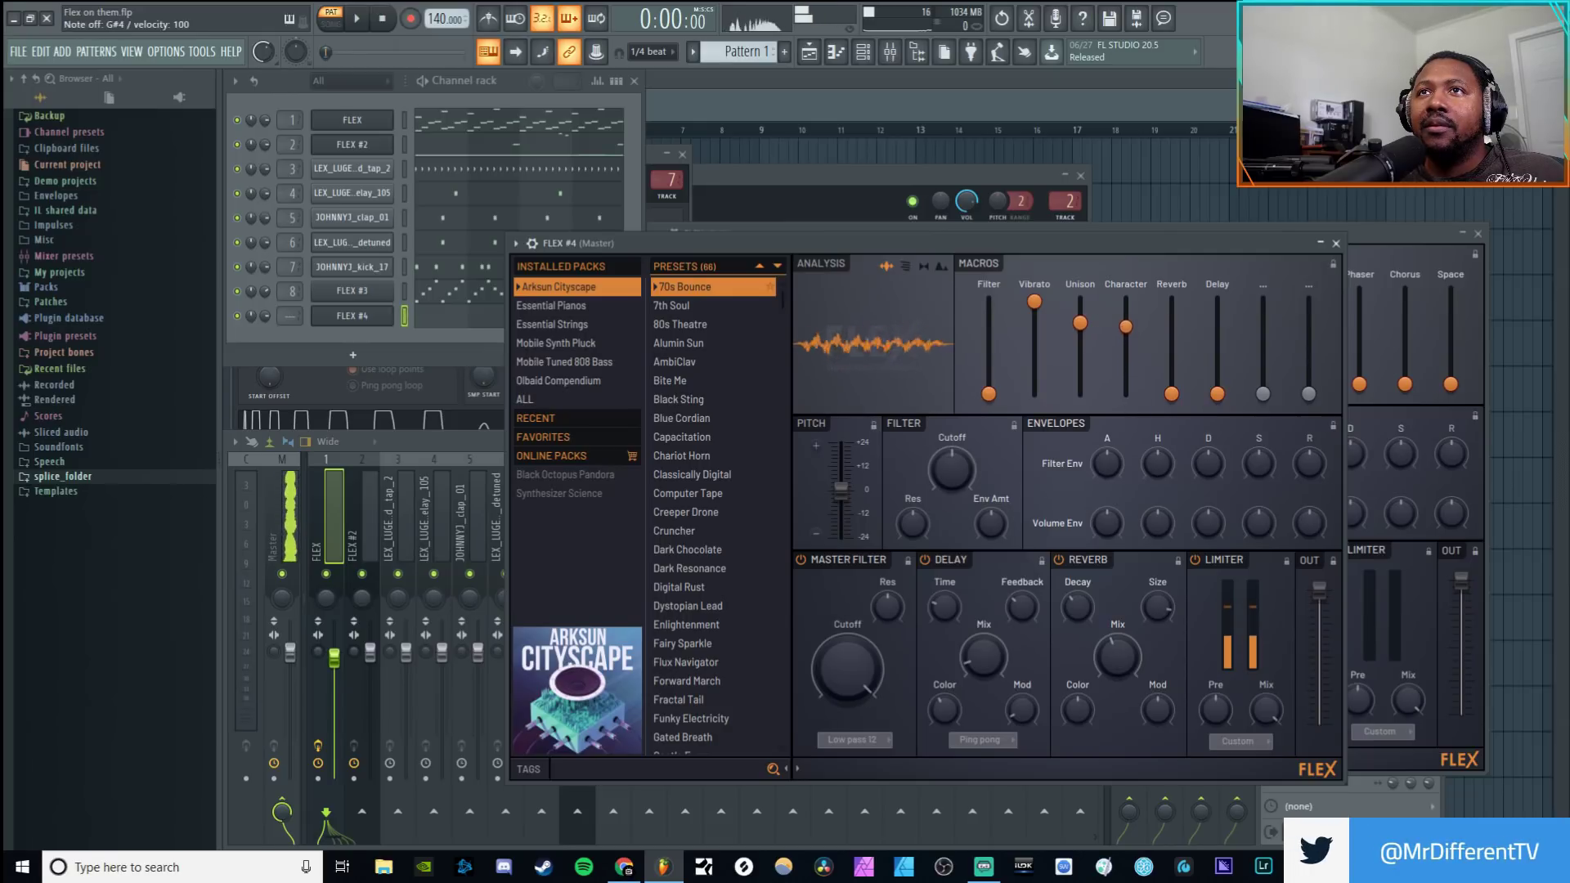
left_click_drag(1172, 394, 1217, 393)
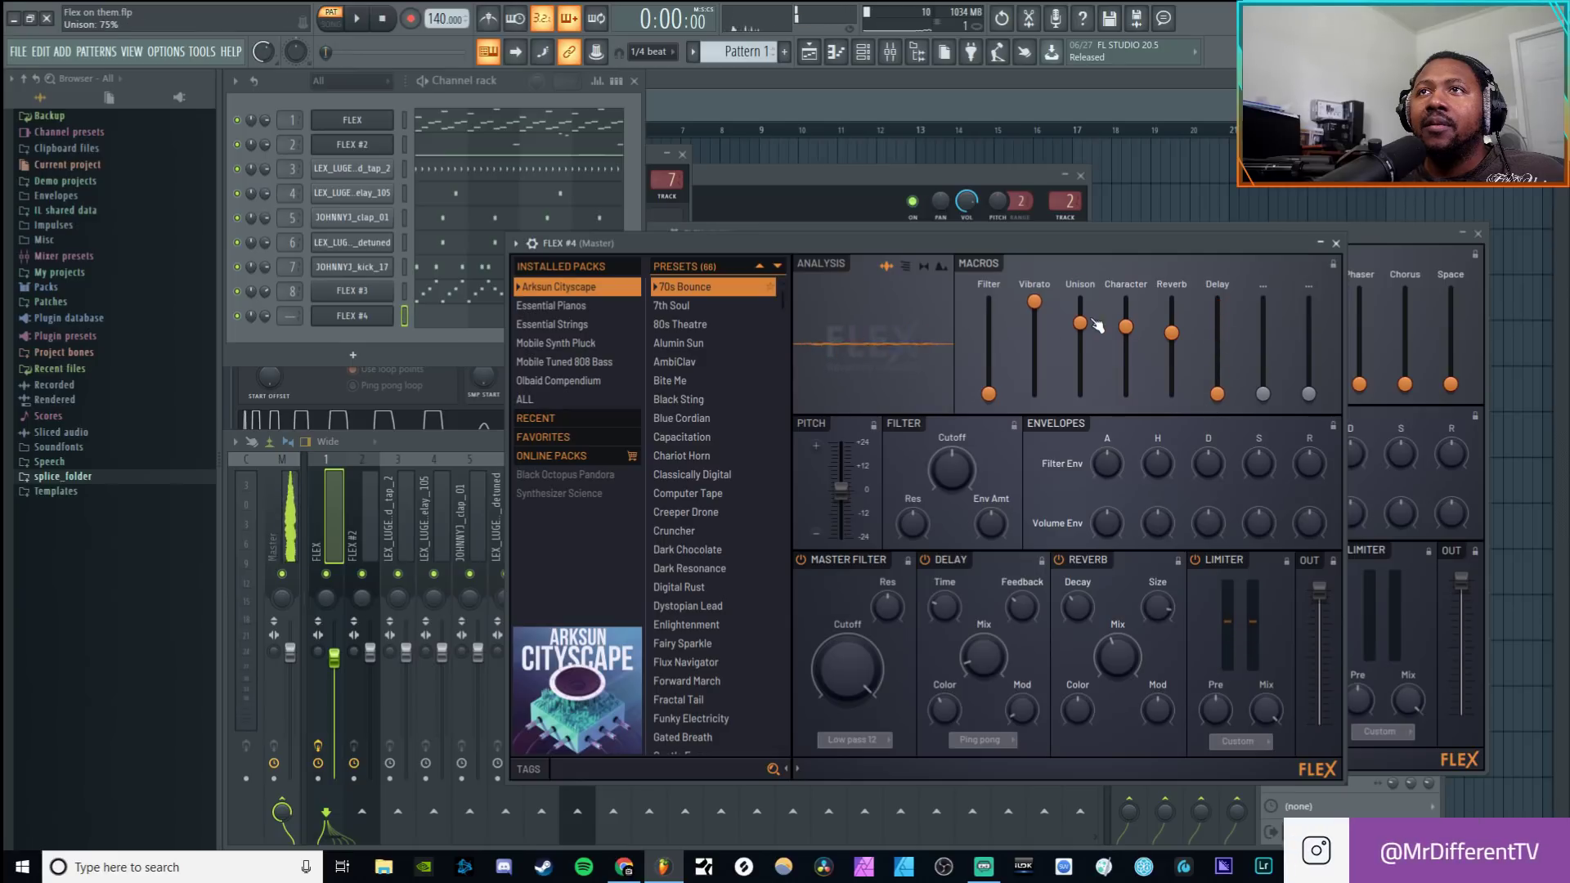
Step: Return the Unison, Character, Reverb and Vibrato macros to zero
left_click_drag(1080, 322, 1126, 394)
left_click_drag(1172, 333, 1172, 394)
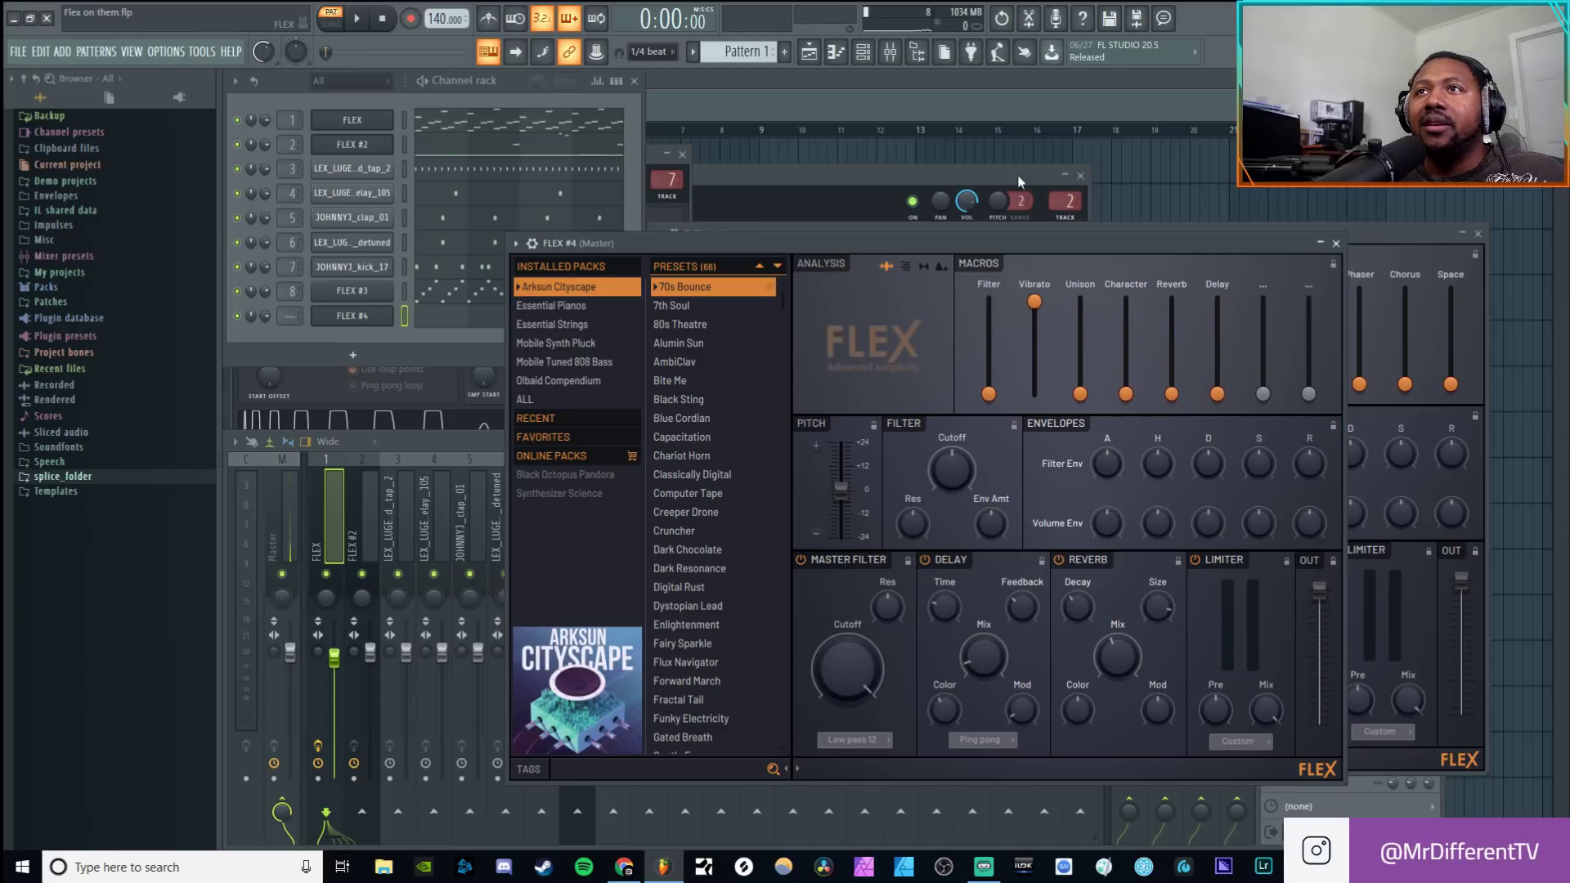
left_click_drag(1034, 302, 1034, 393)
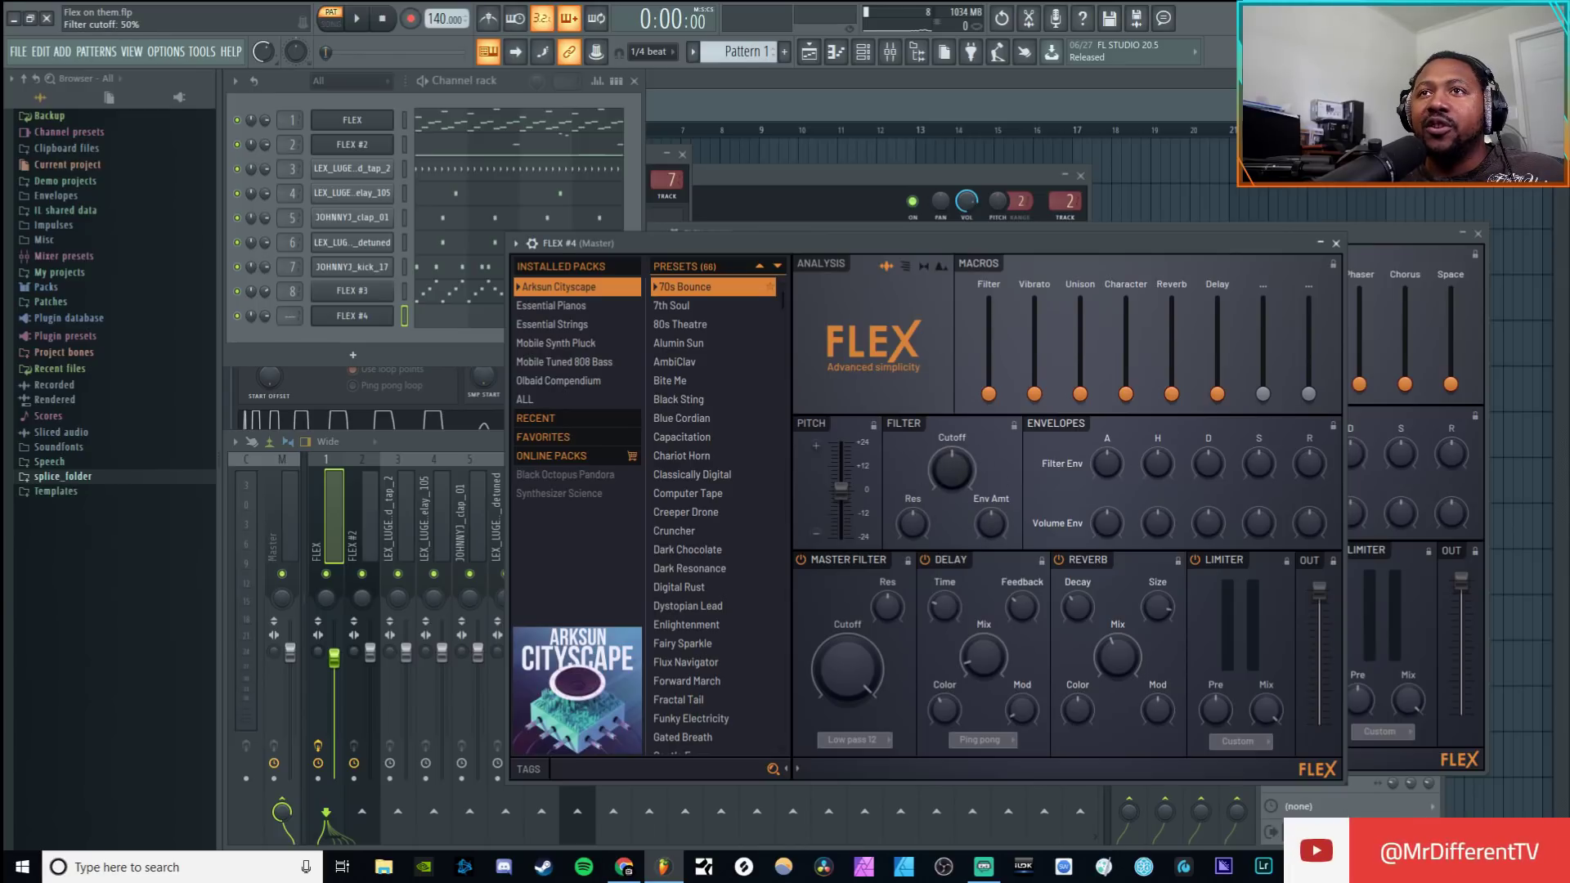
Step: Try out the filter cutoff and envelope amount, the volume envelope's attack and hold, and the master filter cutoff on 70s Bounce
left_click_drag(952, 470, 952, 444)
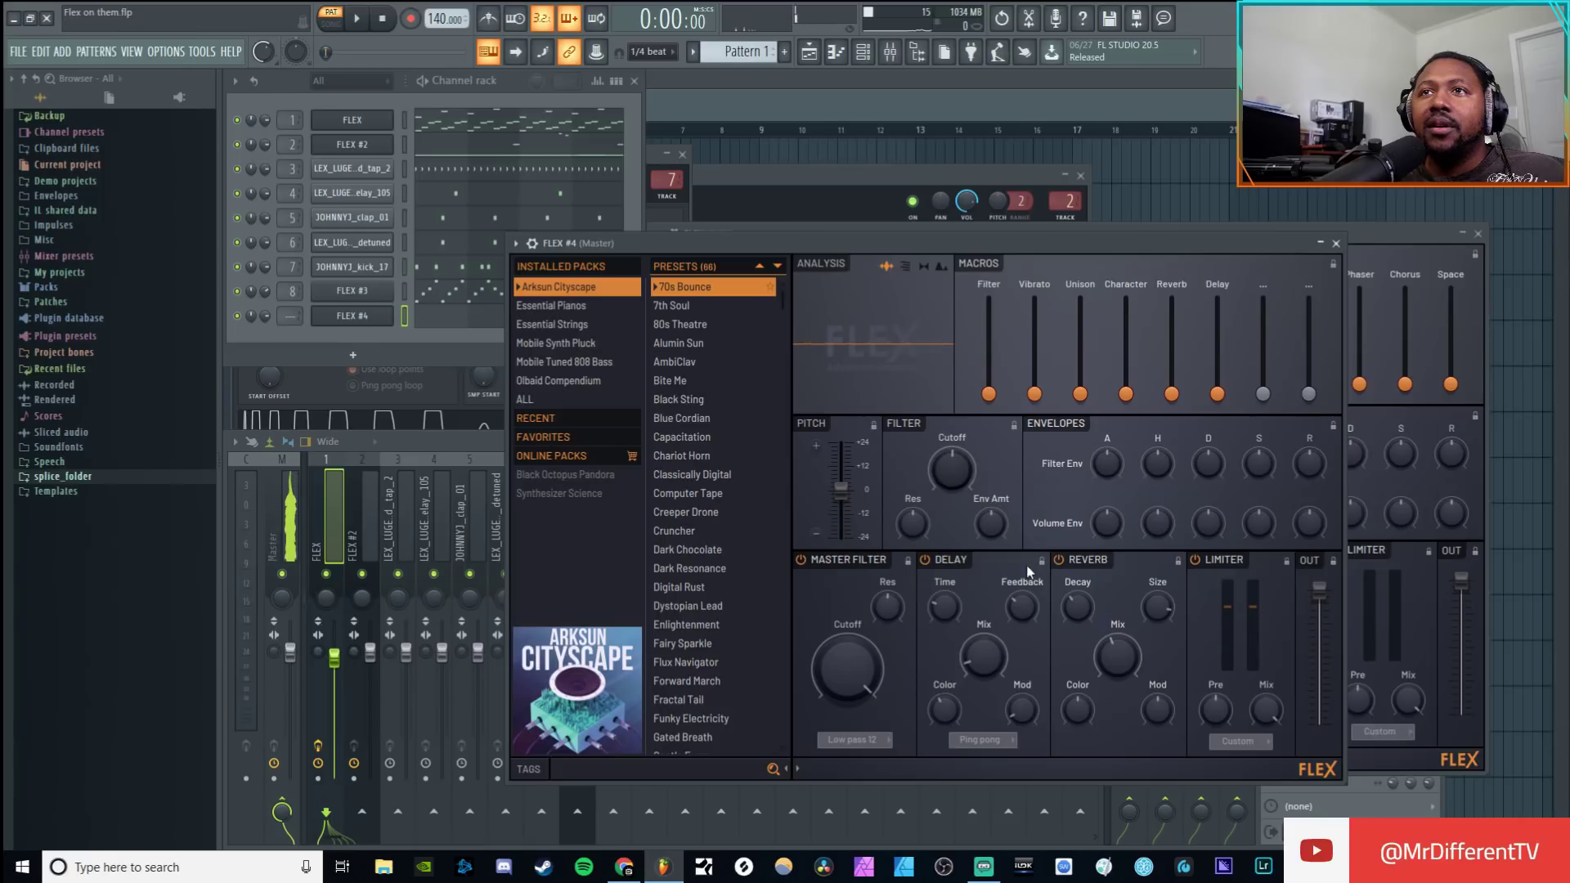
left_click_drag(991, 523, 990, 532)
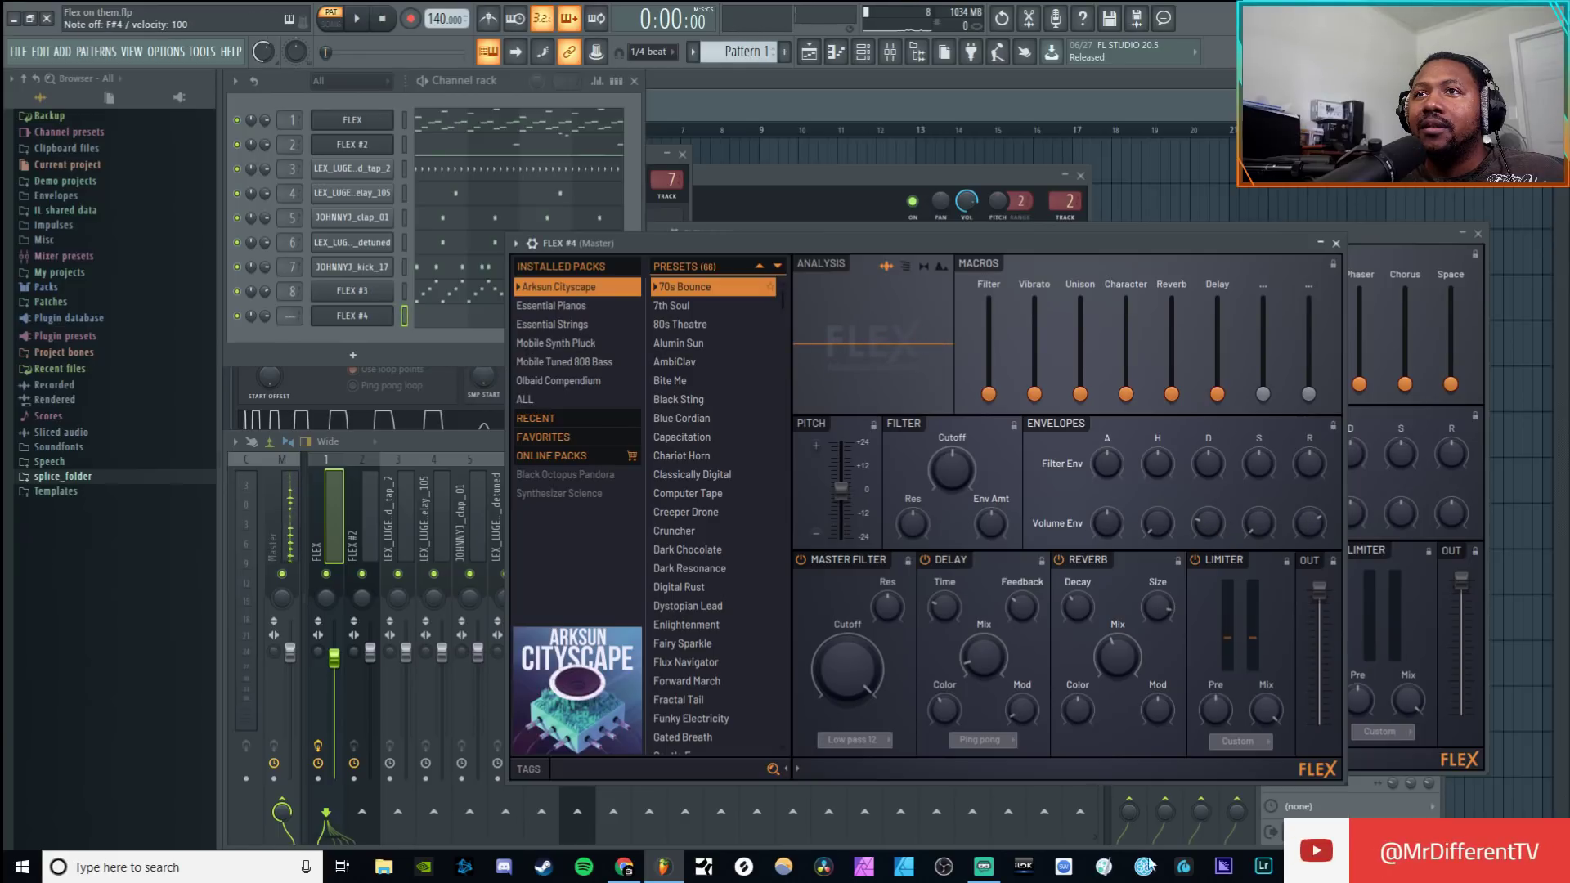
left_click_drag(1107, 523, 1106, 498)
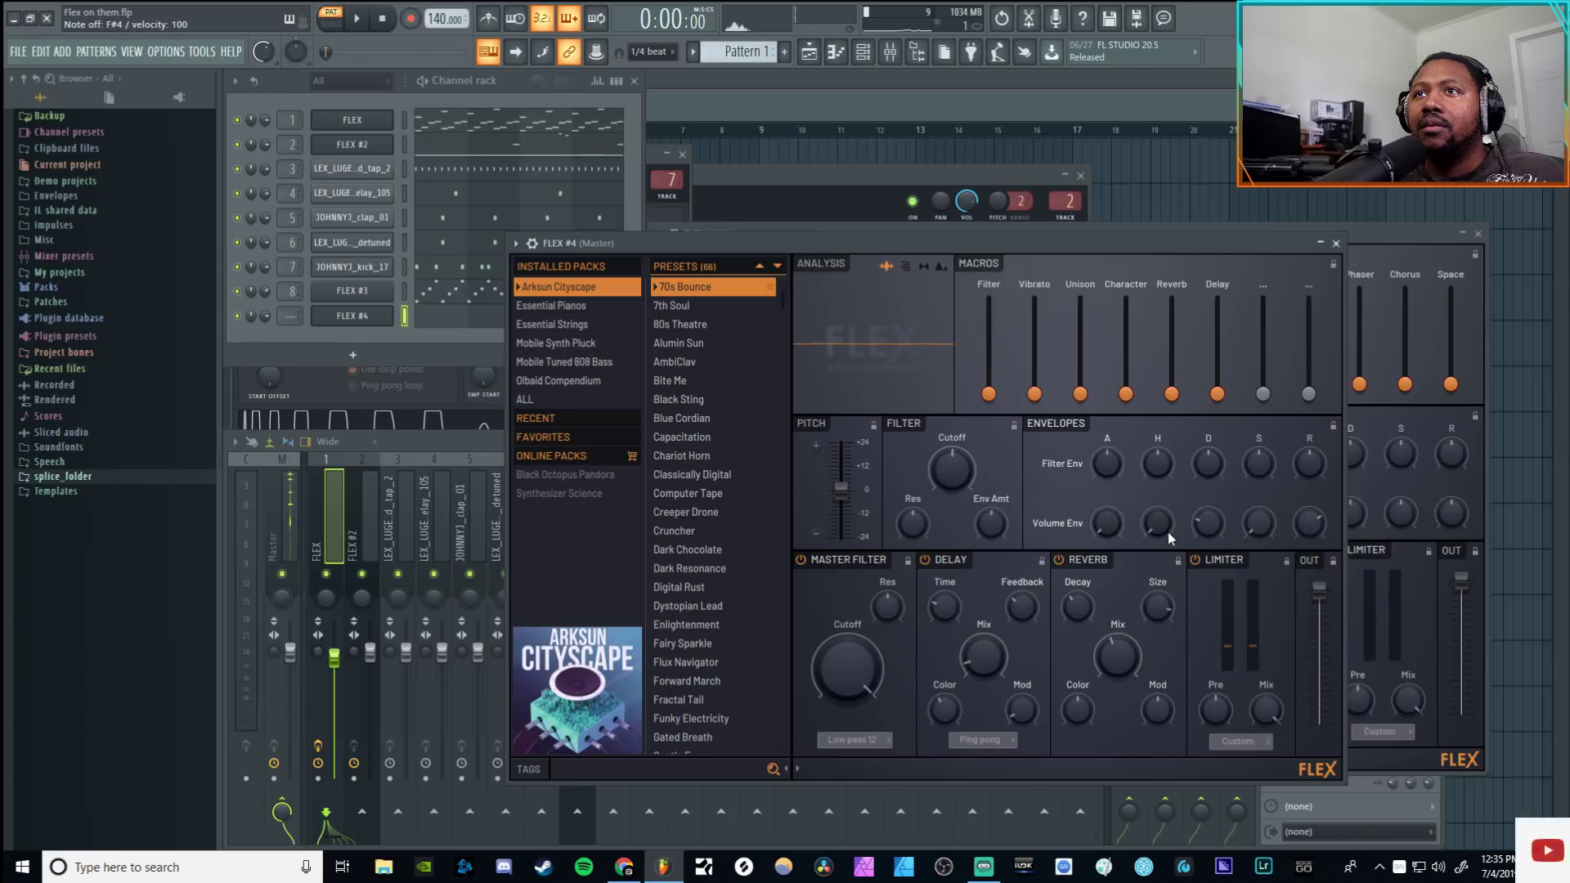
left_click_drag(1155, 530, 1155, 569)
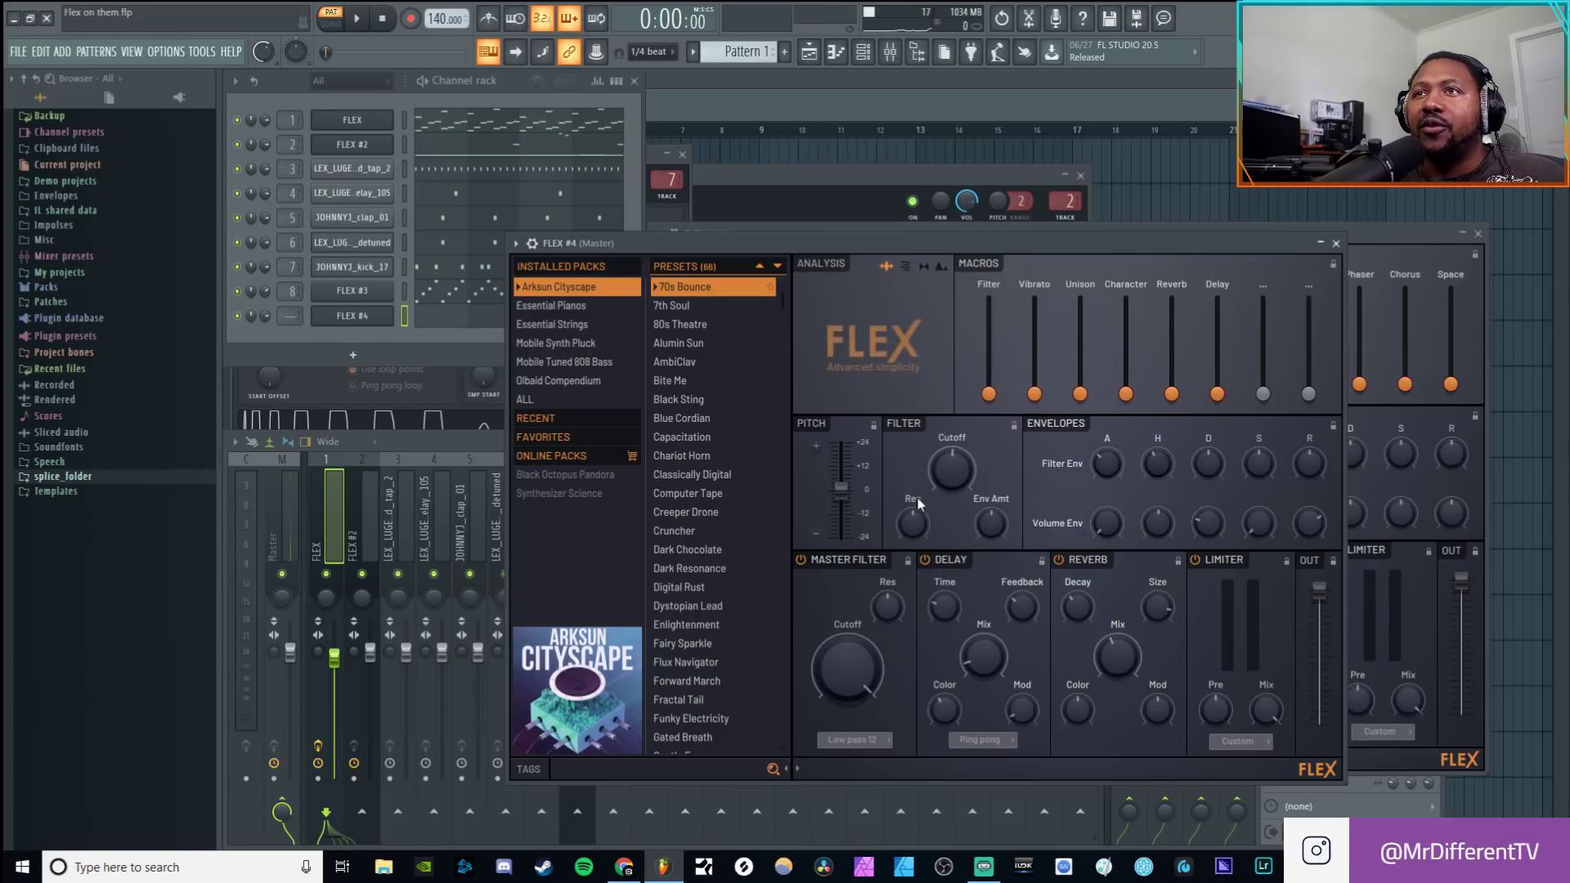
left_click_drag(990, 525, 990, 520)
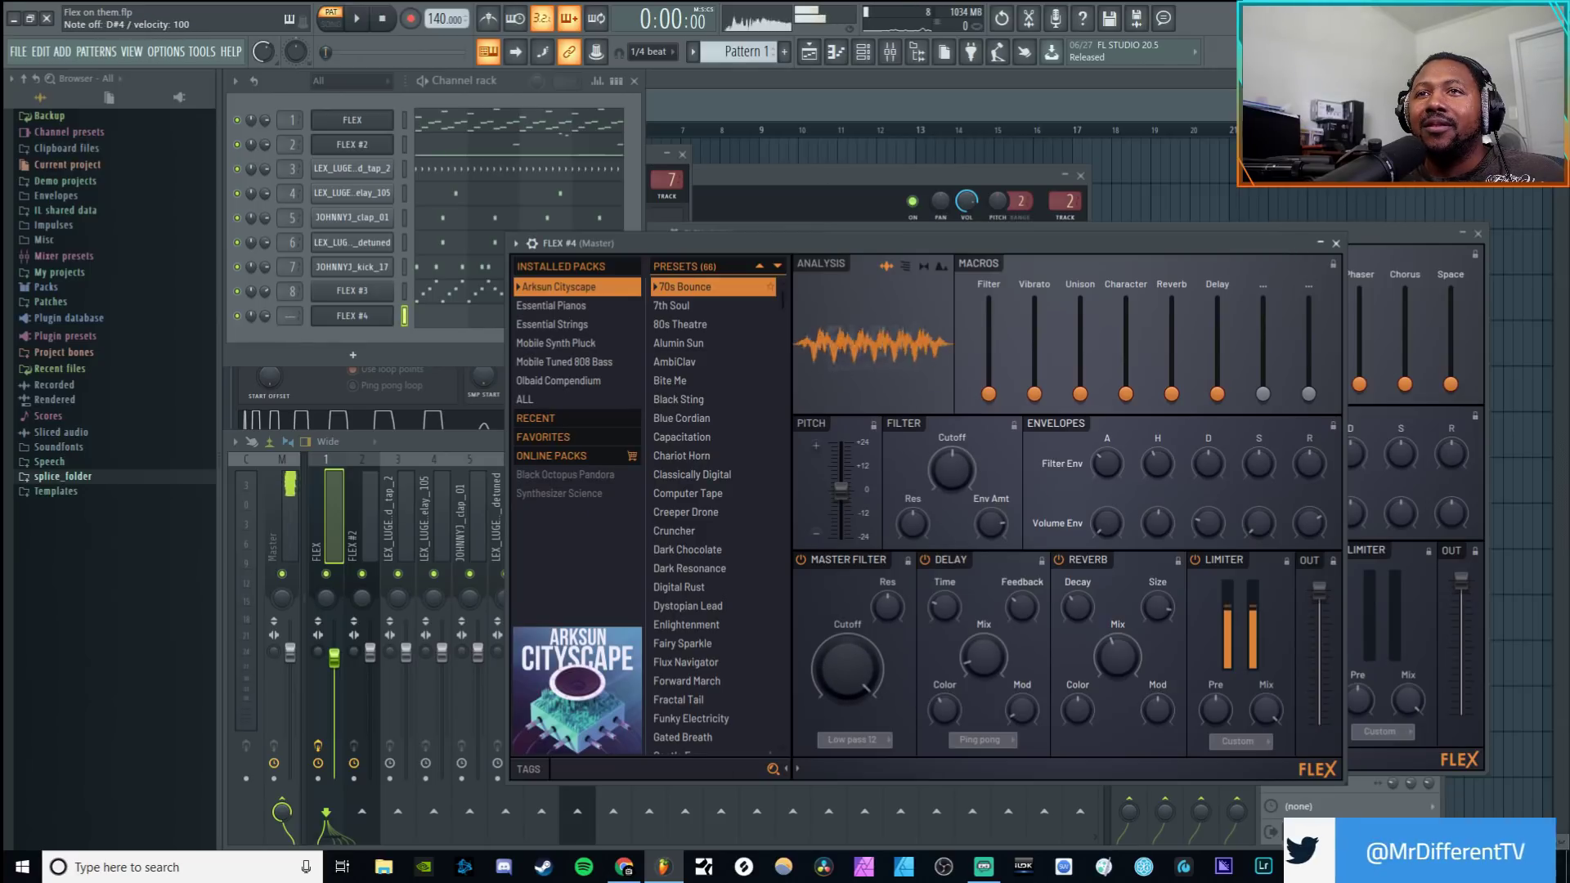
left_click_drag(847, 678, 847, 693)
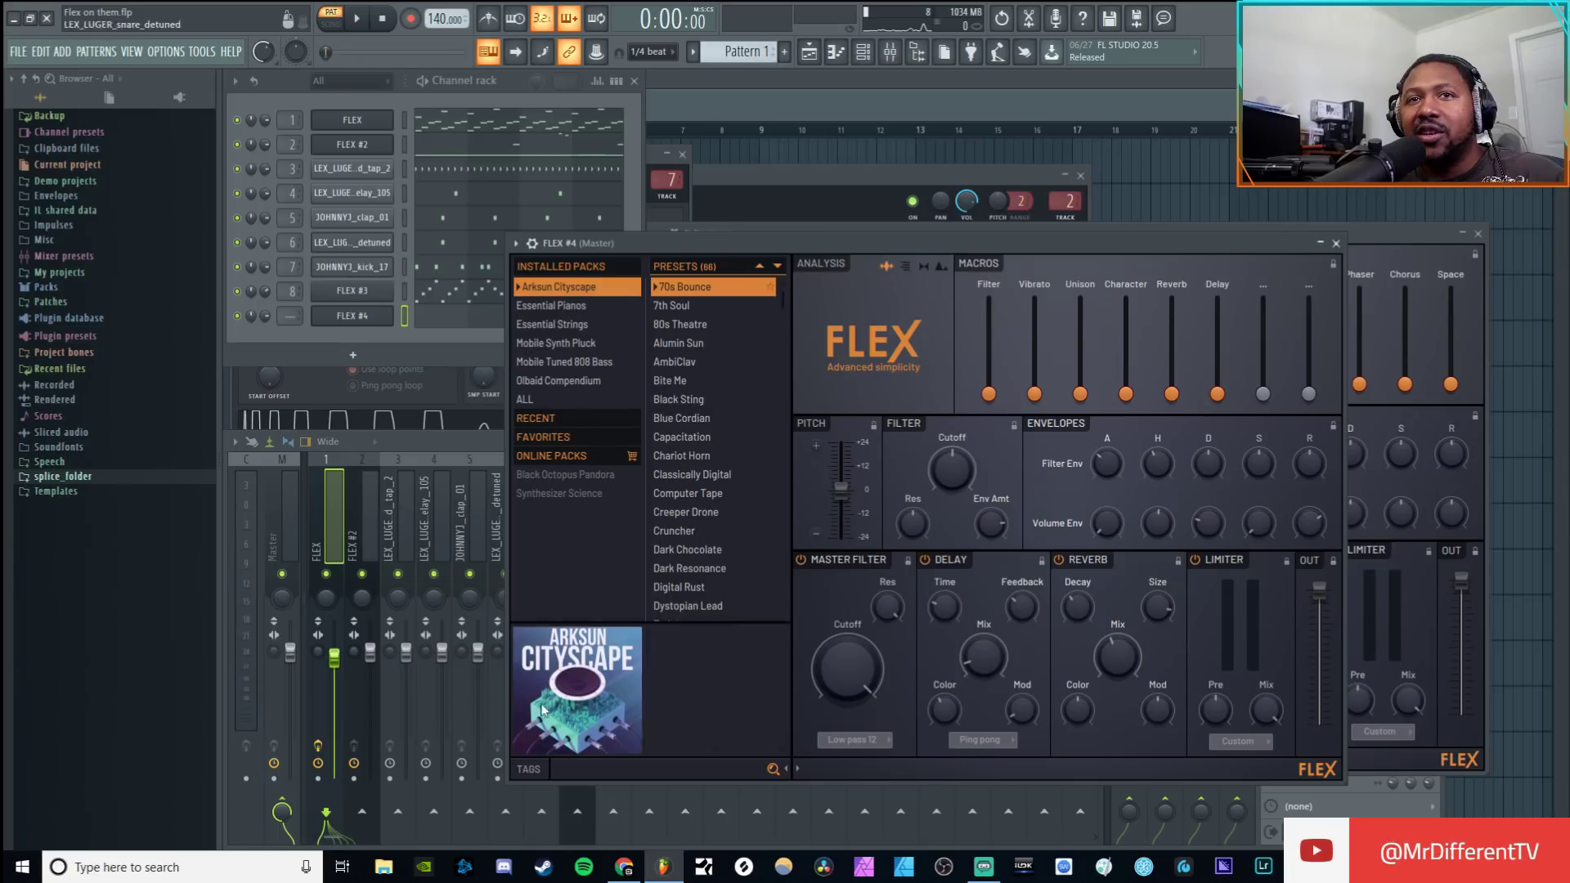
Step: Show the preset tags and filter the Arksun Cityscape presets by the Arpeggio type
mouse_move(584, 757)
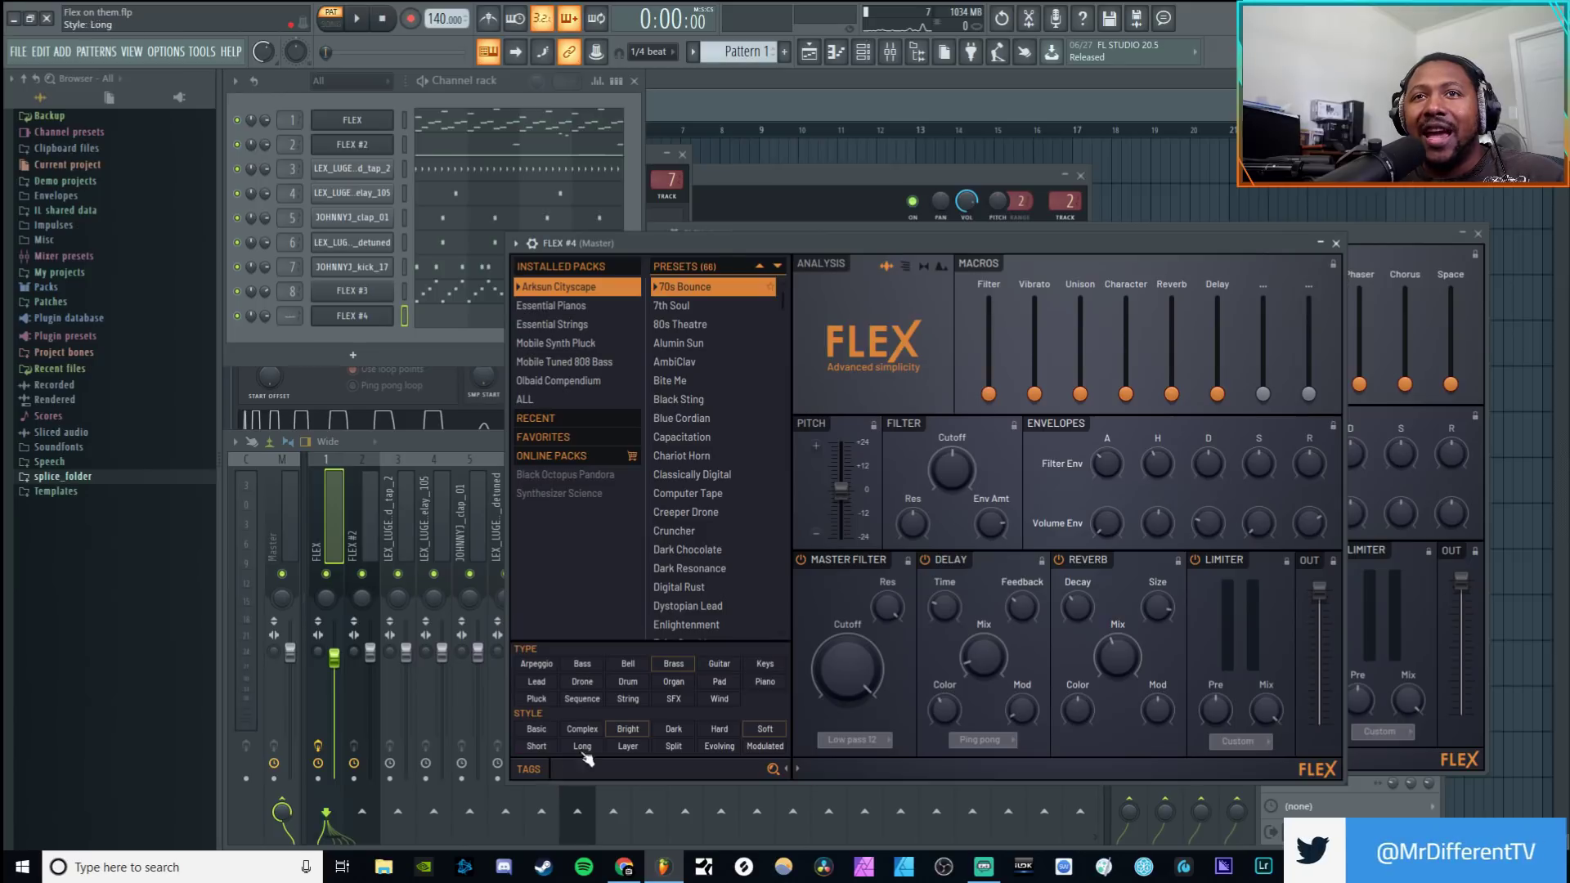
left_click(555, 667)
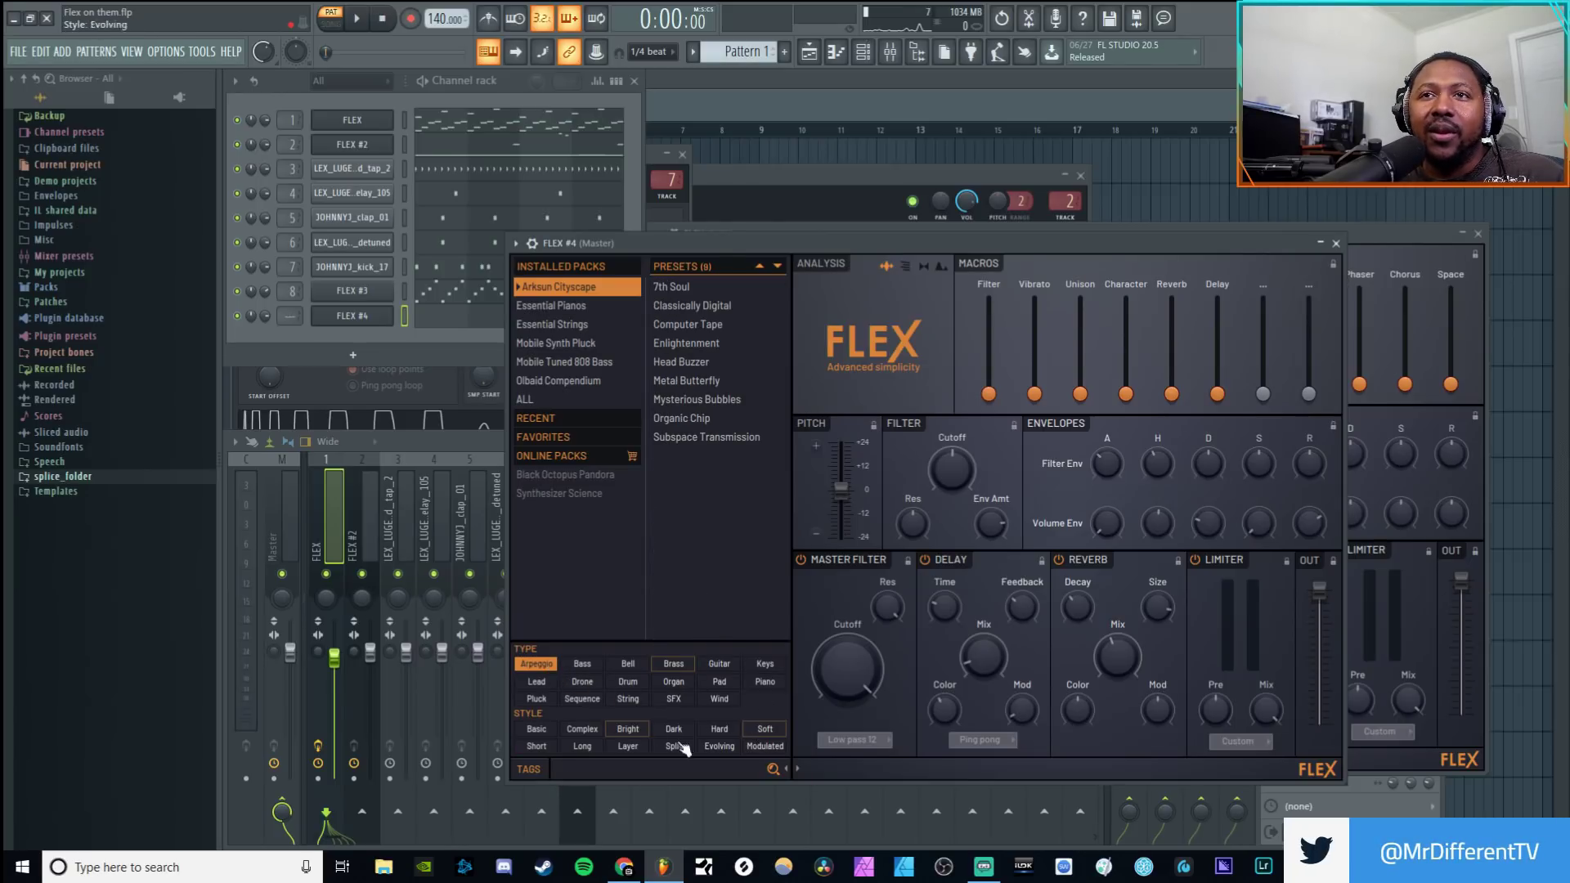
Step: Narrow the Arpeggio presets to the Bright style, load Computer Tape, and clear the Bright filter
left_click(628, 729)
left_click(685, 305)
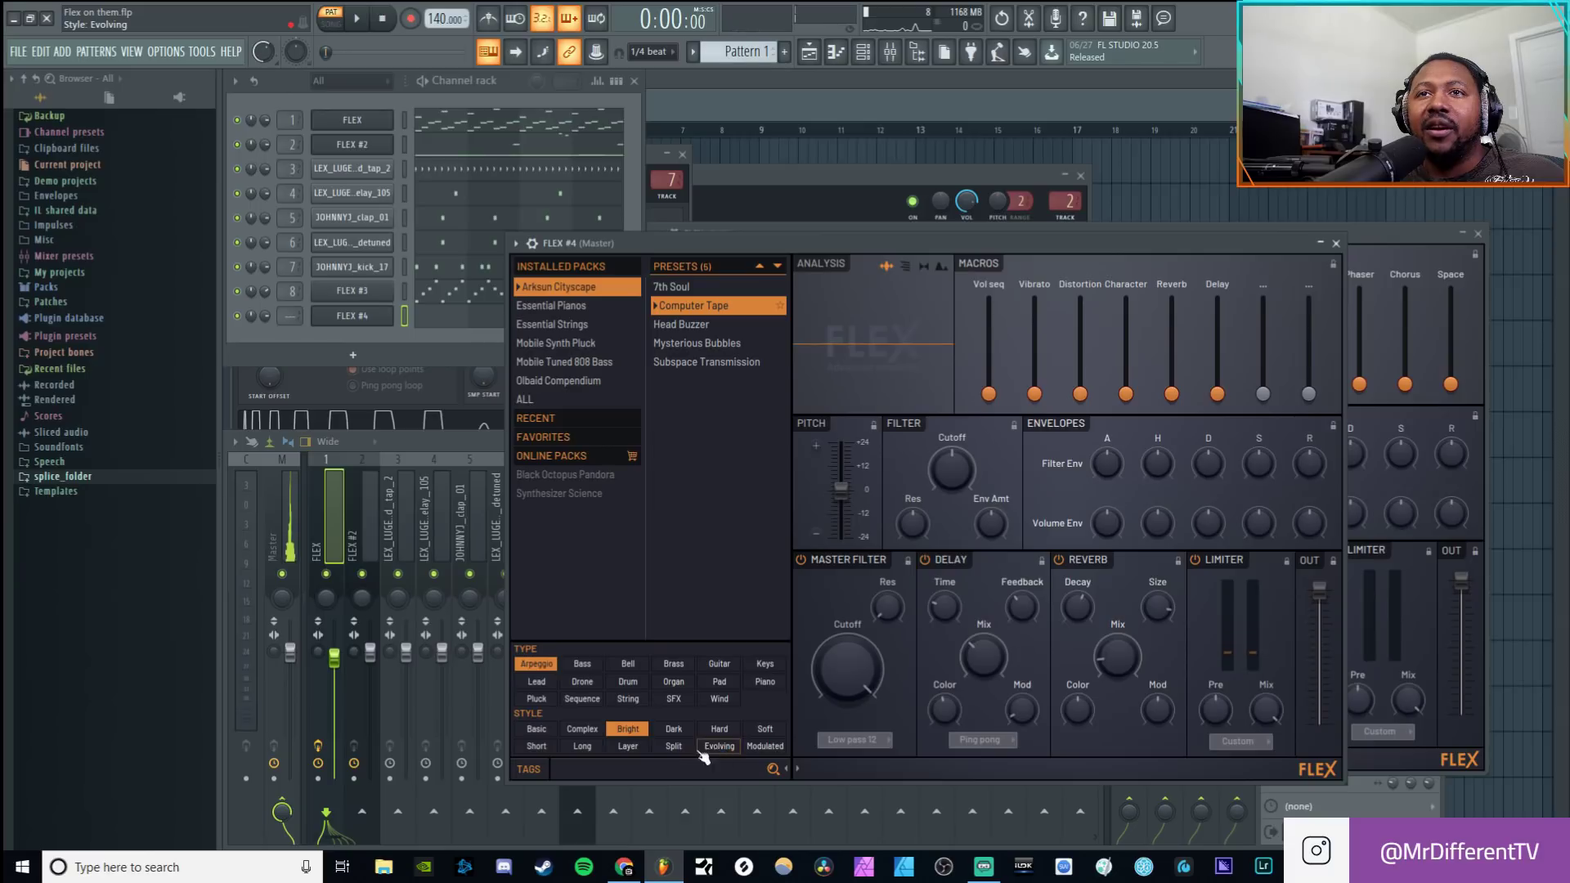
left_click(628, 728)
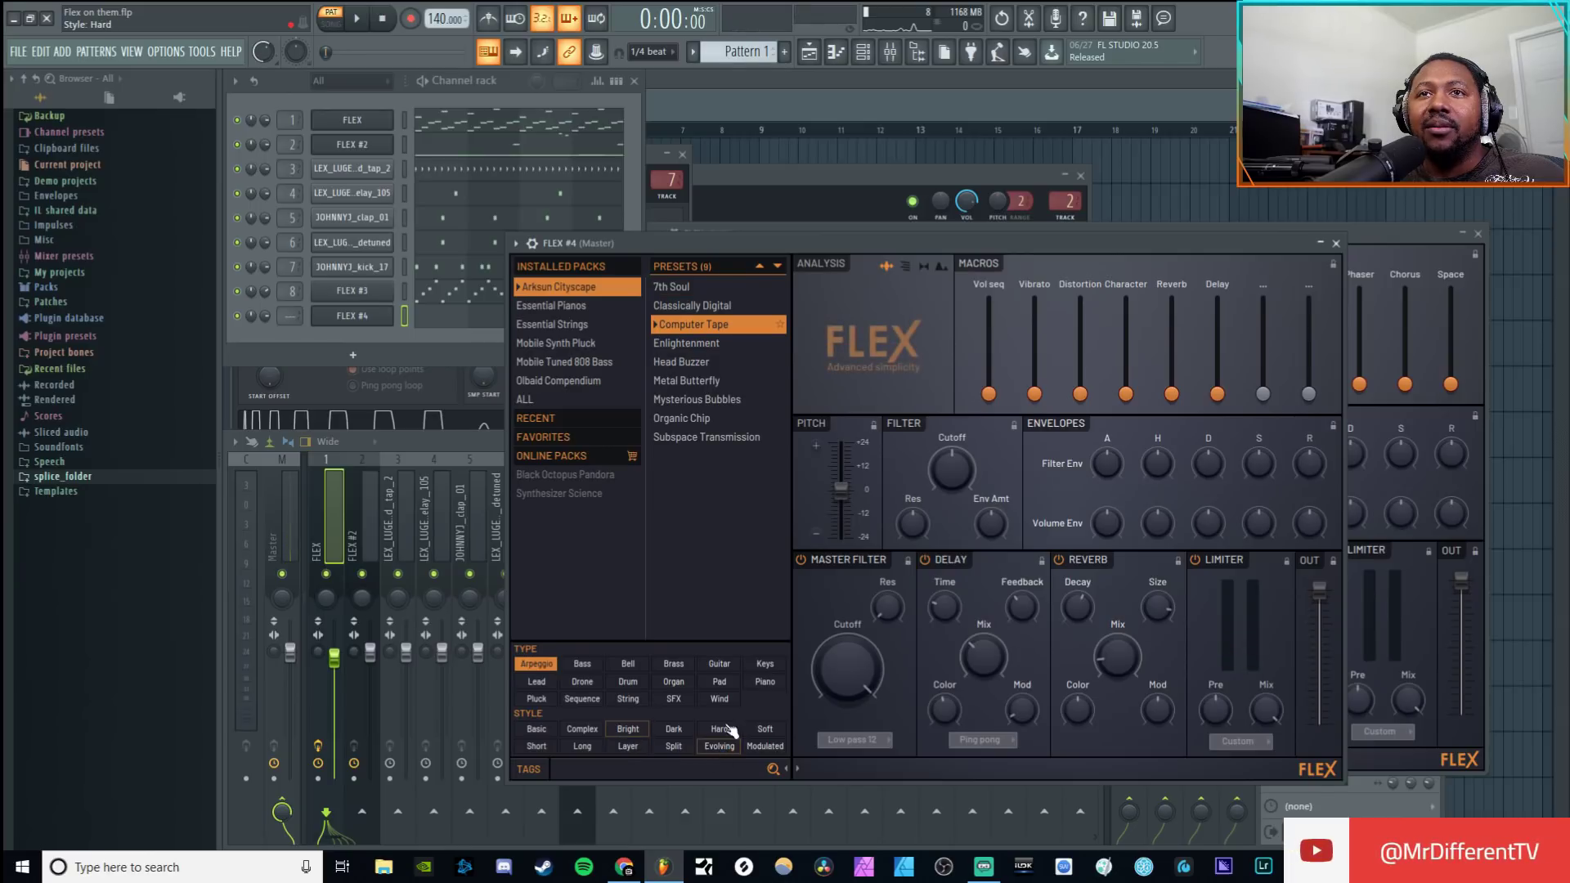
Step: Filter the Arpeggio presets by the Soft style and load Metal Butterfly
left_click(765, 729)
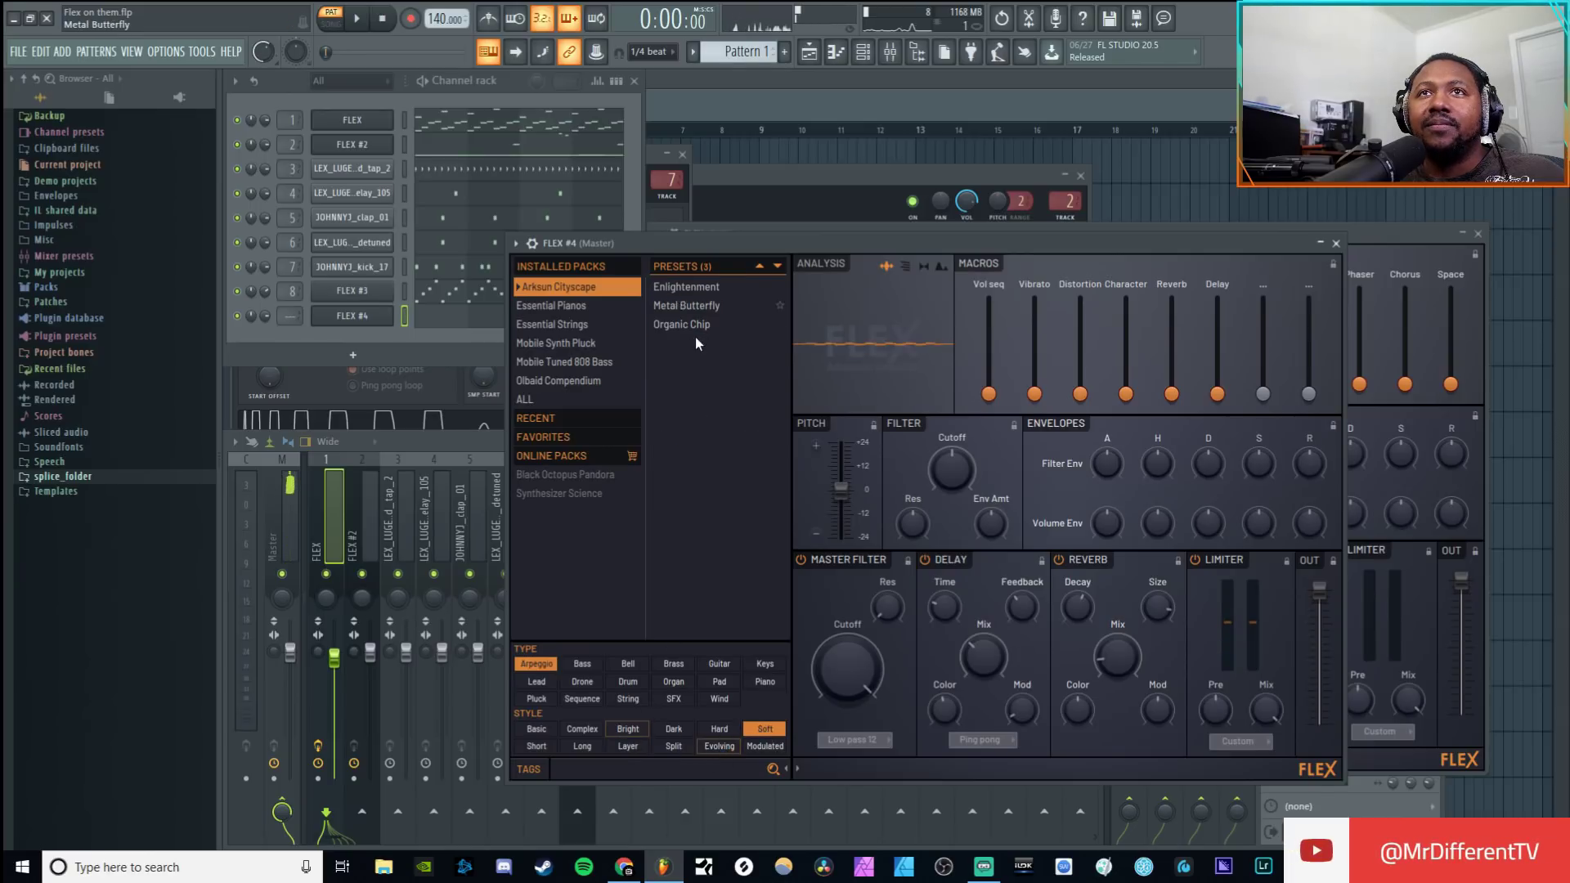
left_click(687, 305)
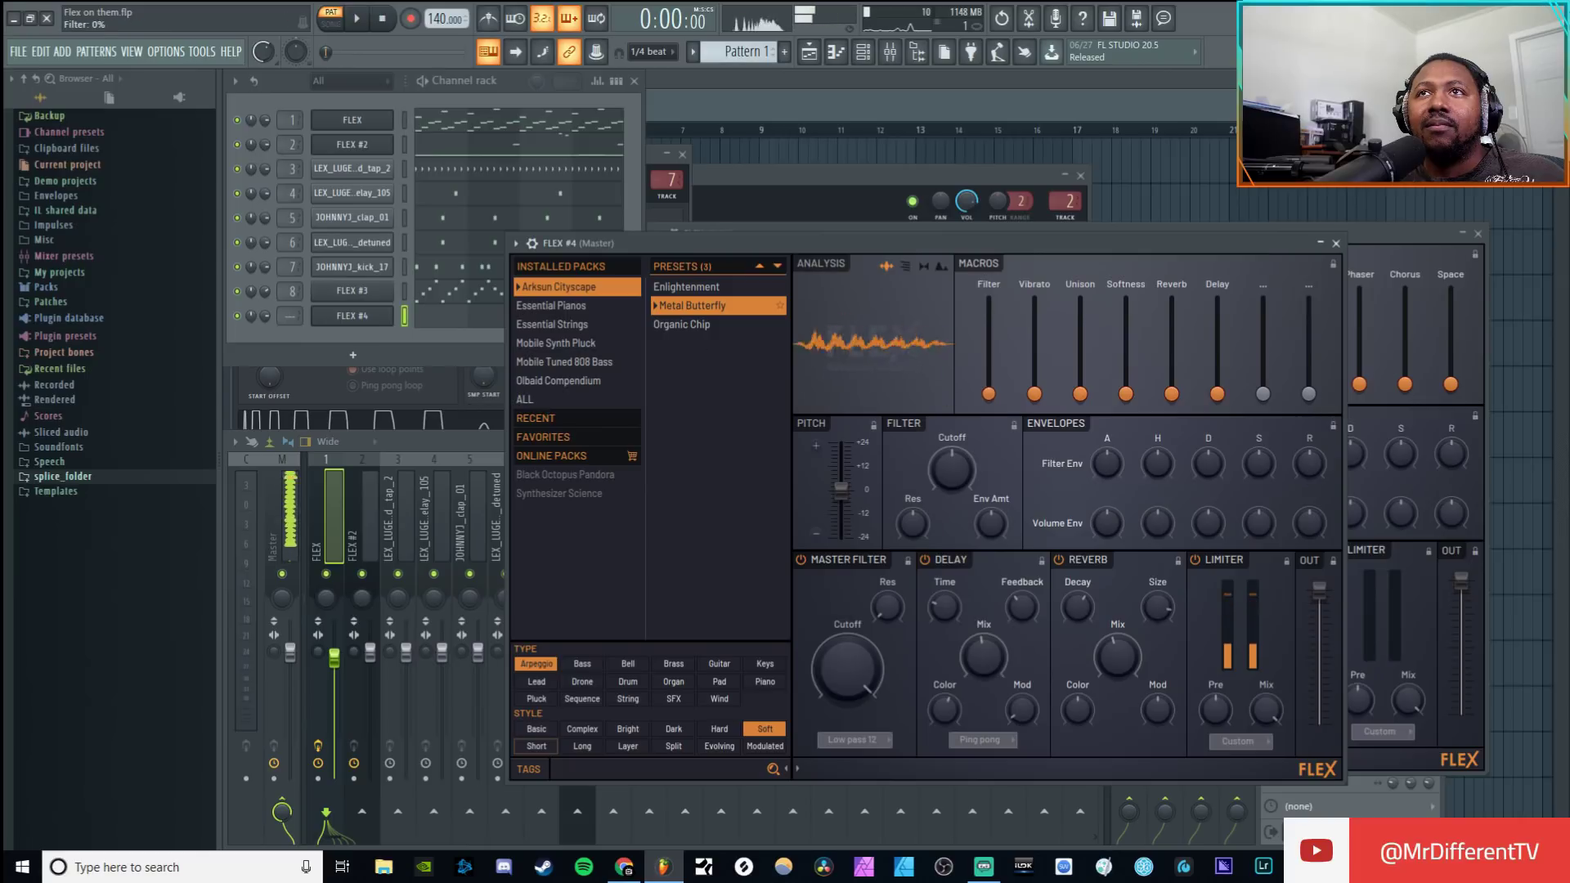
mouse_move(1034, 395)
left_mouse_down()
mouse_move(1034, 300)
mouse_move(1035, 395)
left_mouse_up()
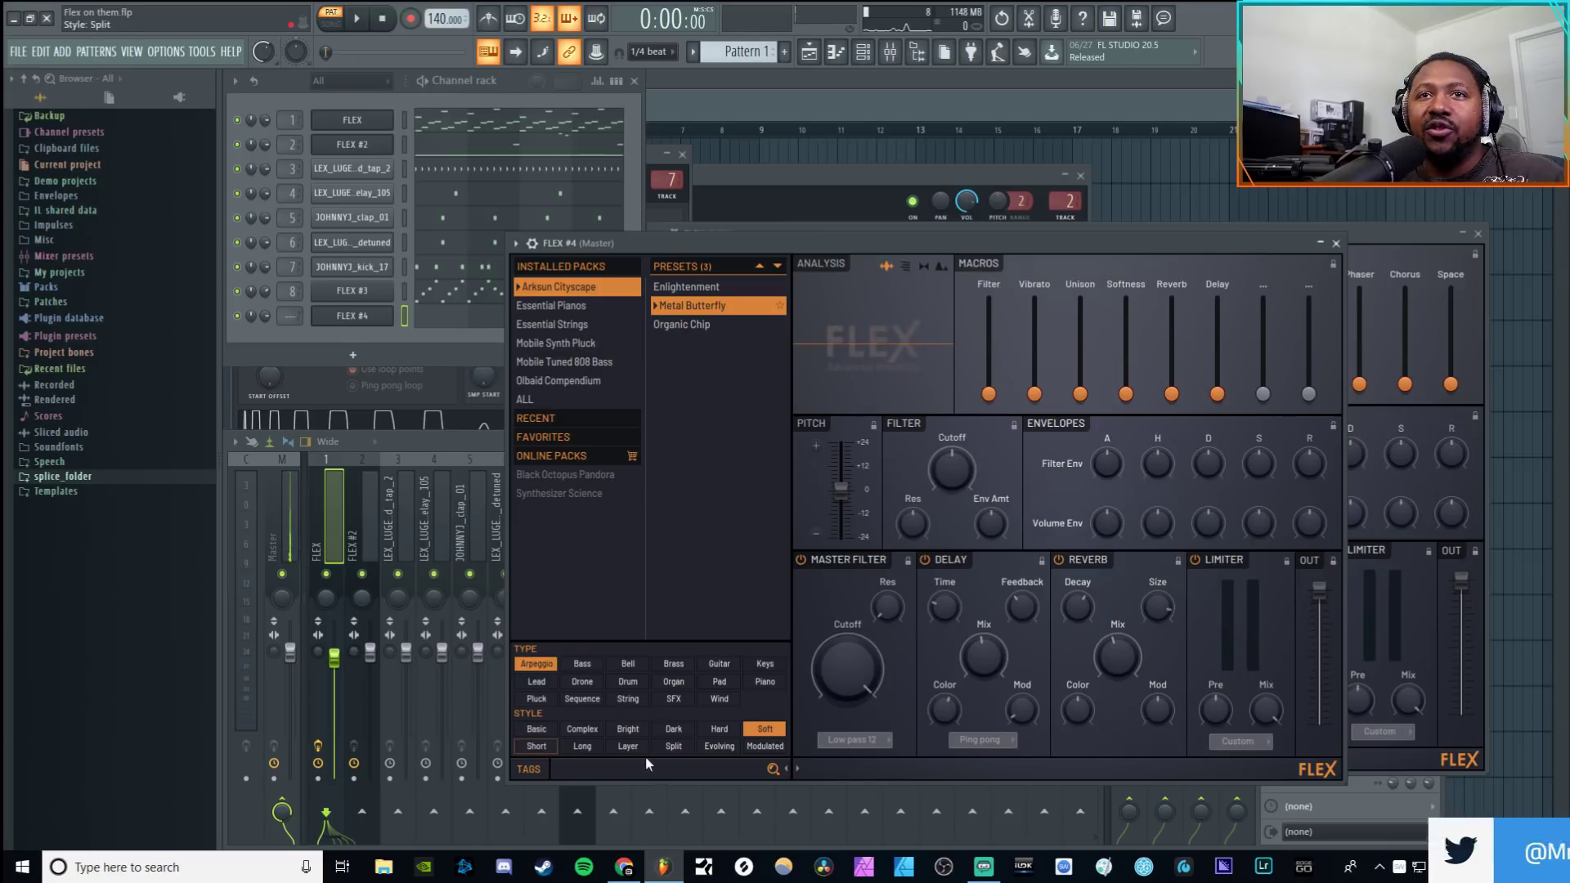
Step: Try the Brown and Blue colour themes on FLEX #4 and settle on Brown Alt
left_click(1319, 773)
mouse_move(1343, 806)
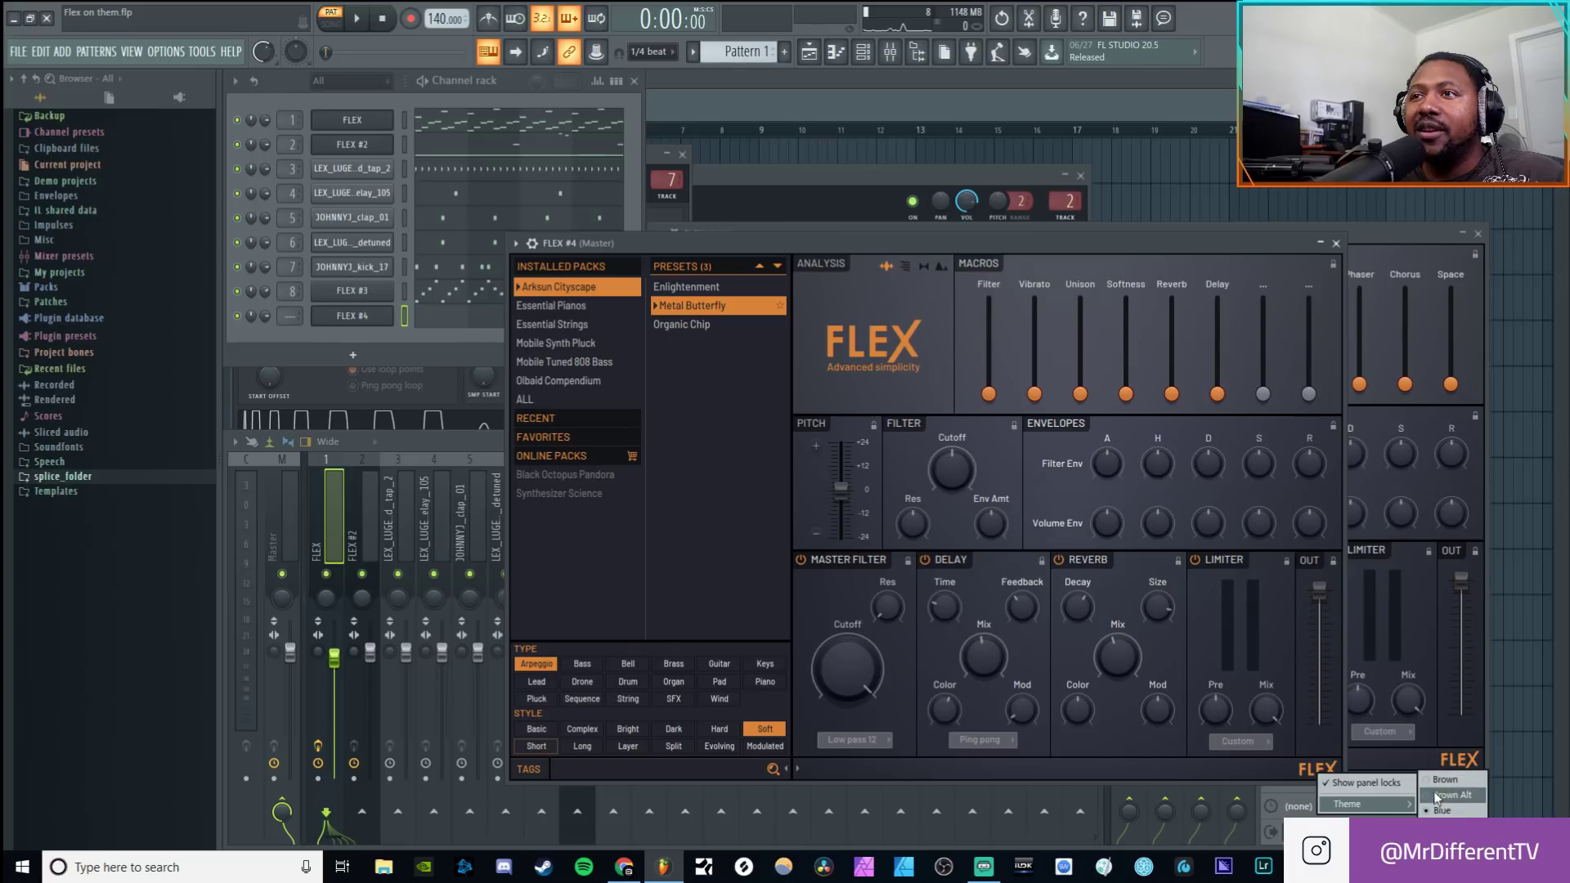
left_click(1441, 784)
left_click(1328, 771)
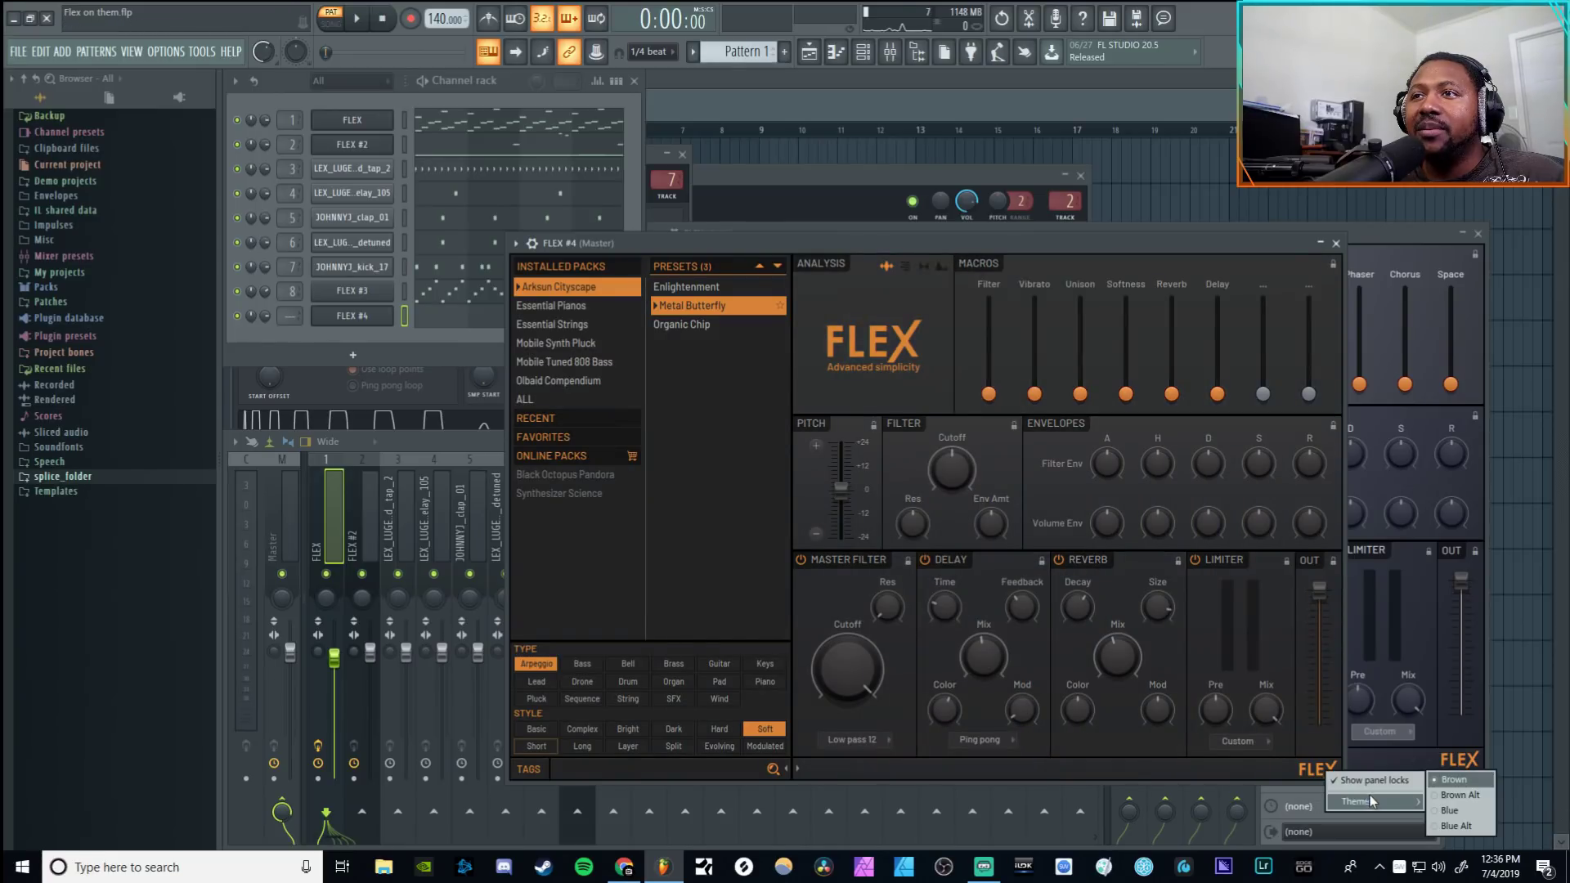
left_click(1459, 781)
left_click(1322, 769)
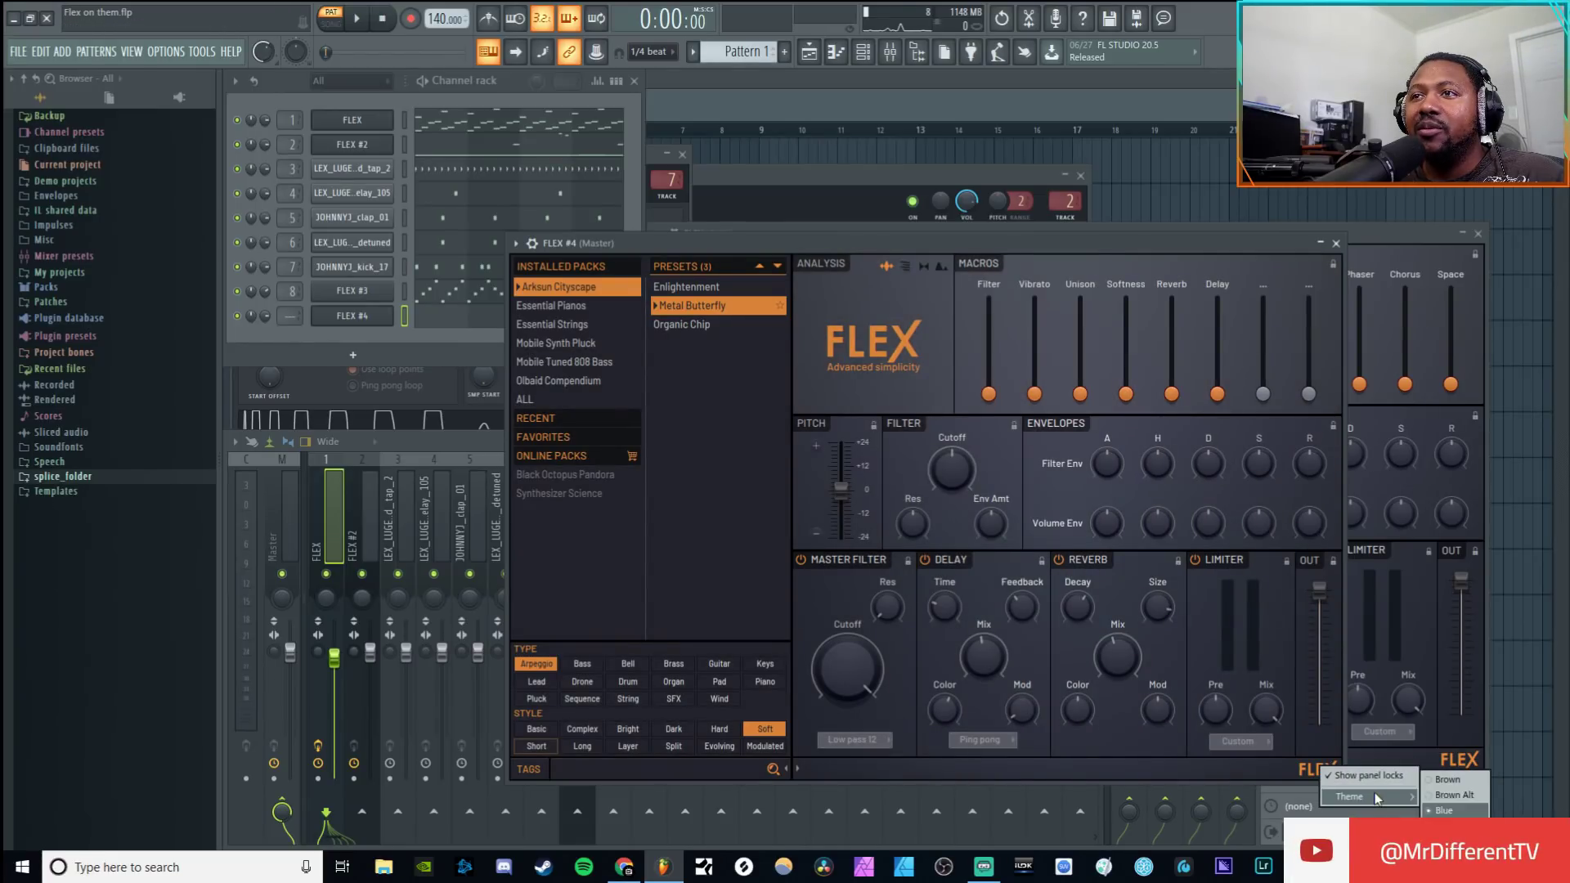
left_click(1456, 807)
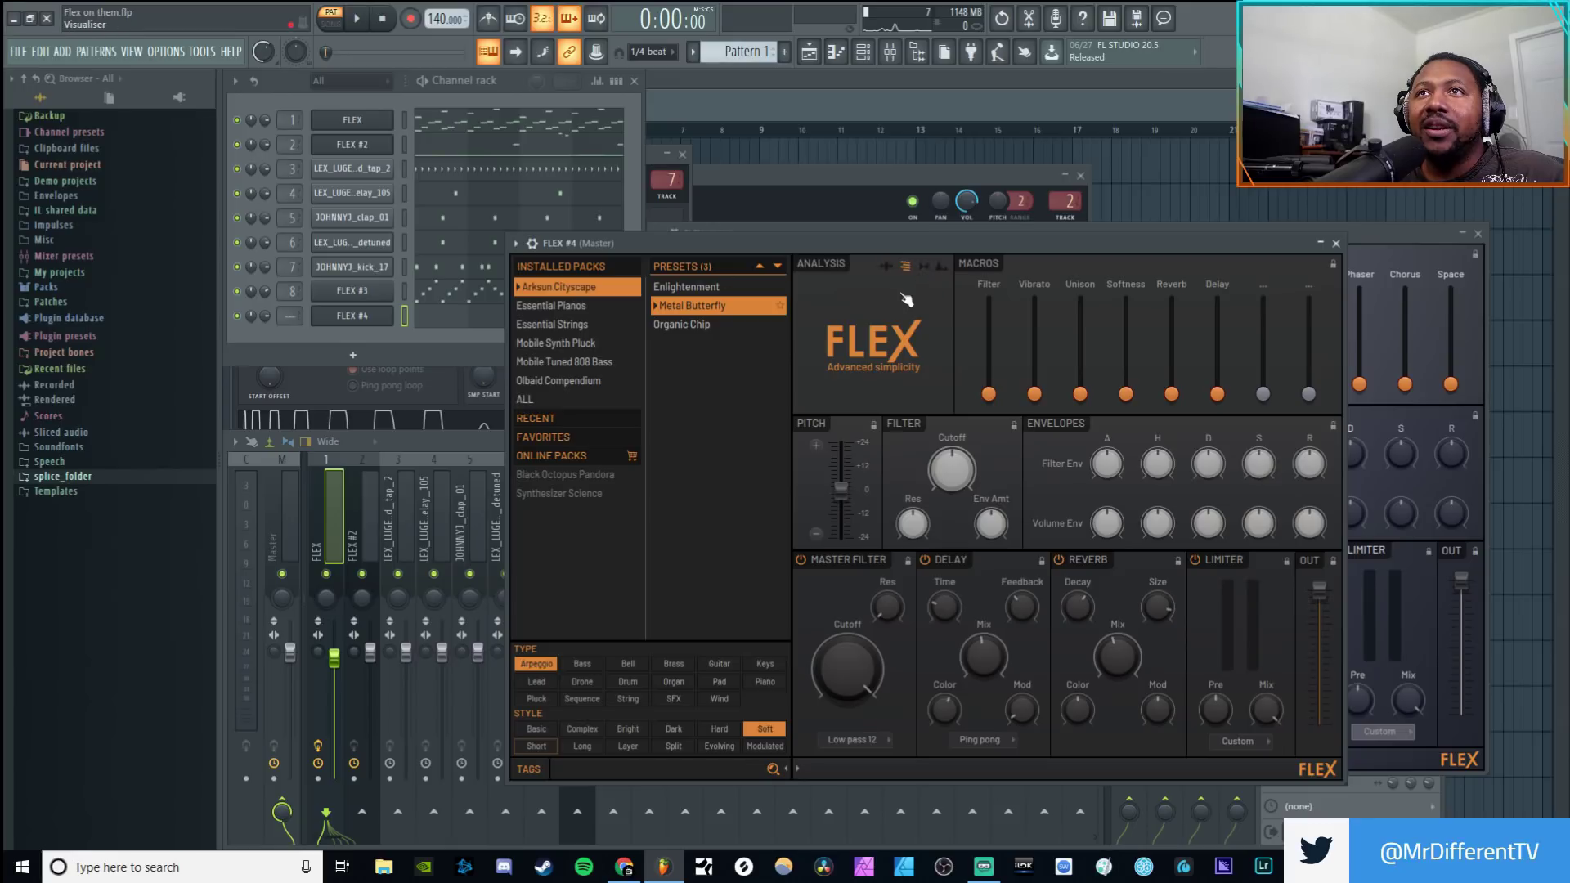
Step: Try the remaining analysis visualiser modes, return to the second one, and close the FLEX #4 window
left_click(924, 266)
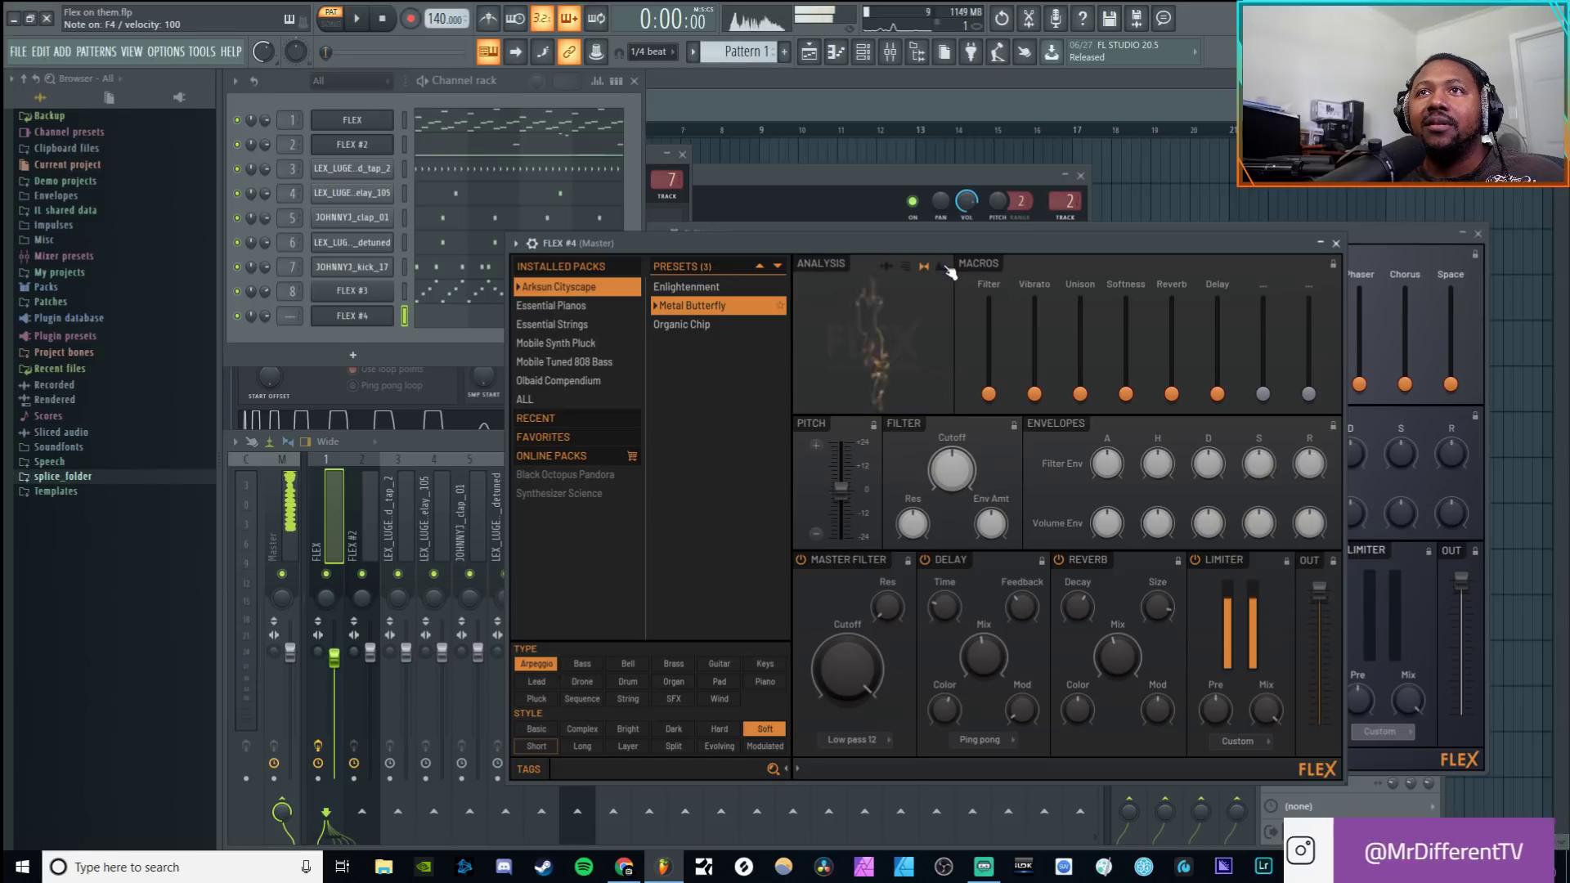
left_click(944, 267)
left_click(906, 268)
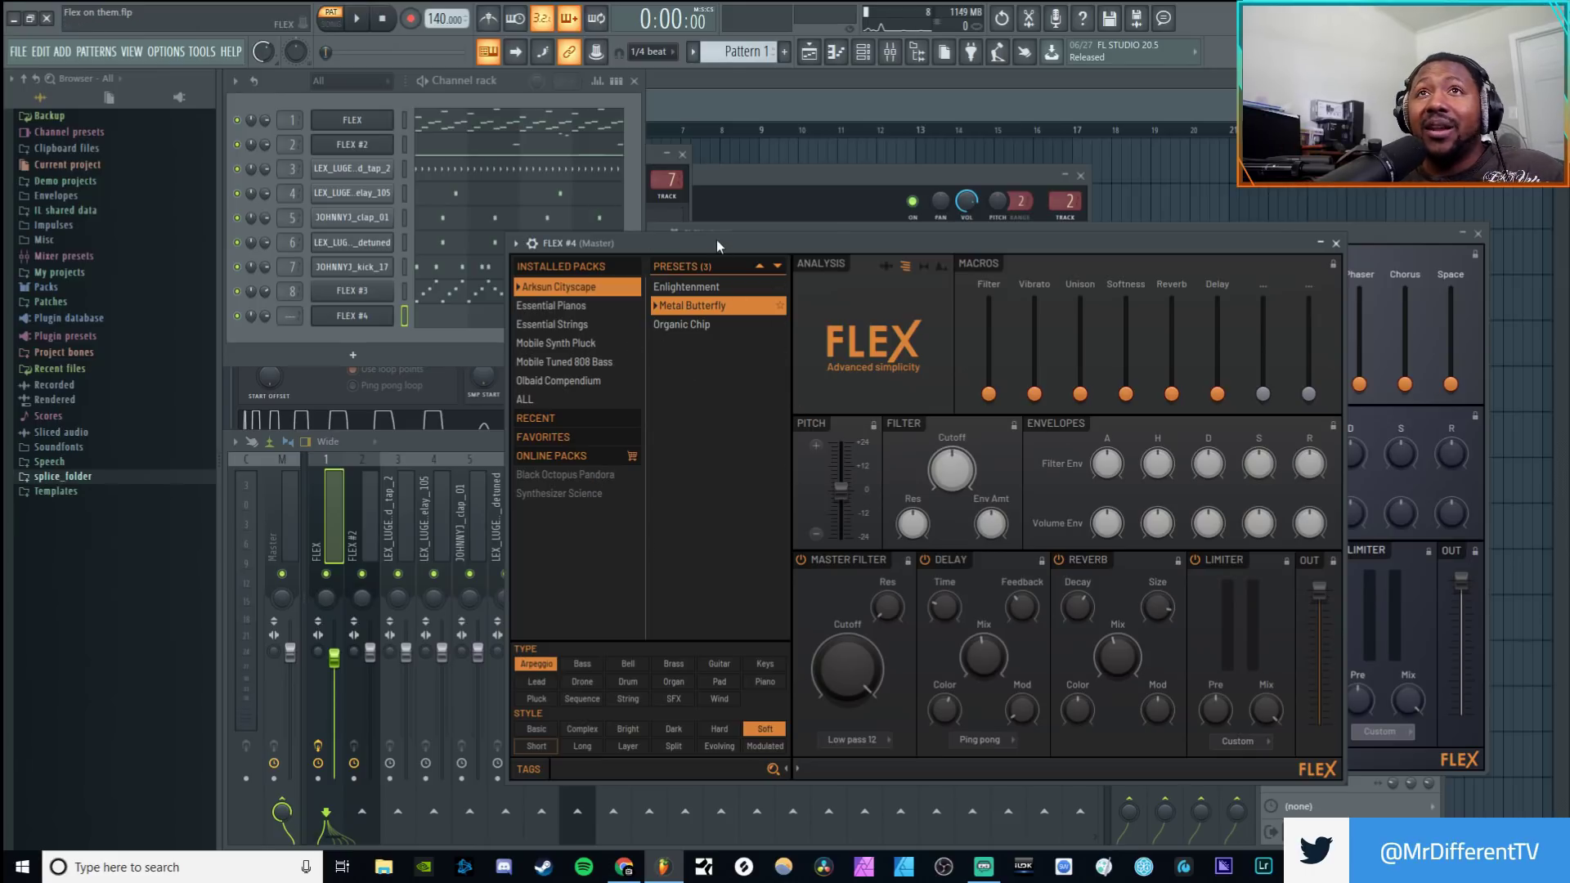
mouse_move(717, 239)
left_mouse_down()
mouse_move(714, 283)
mouse_move(722, 258)
left_mouse_up()
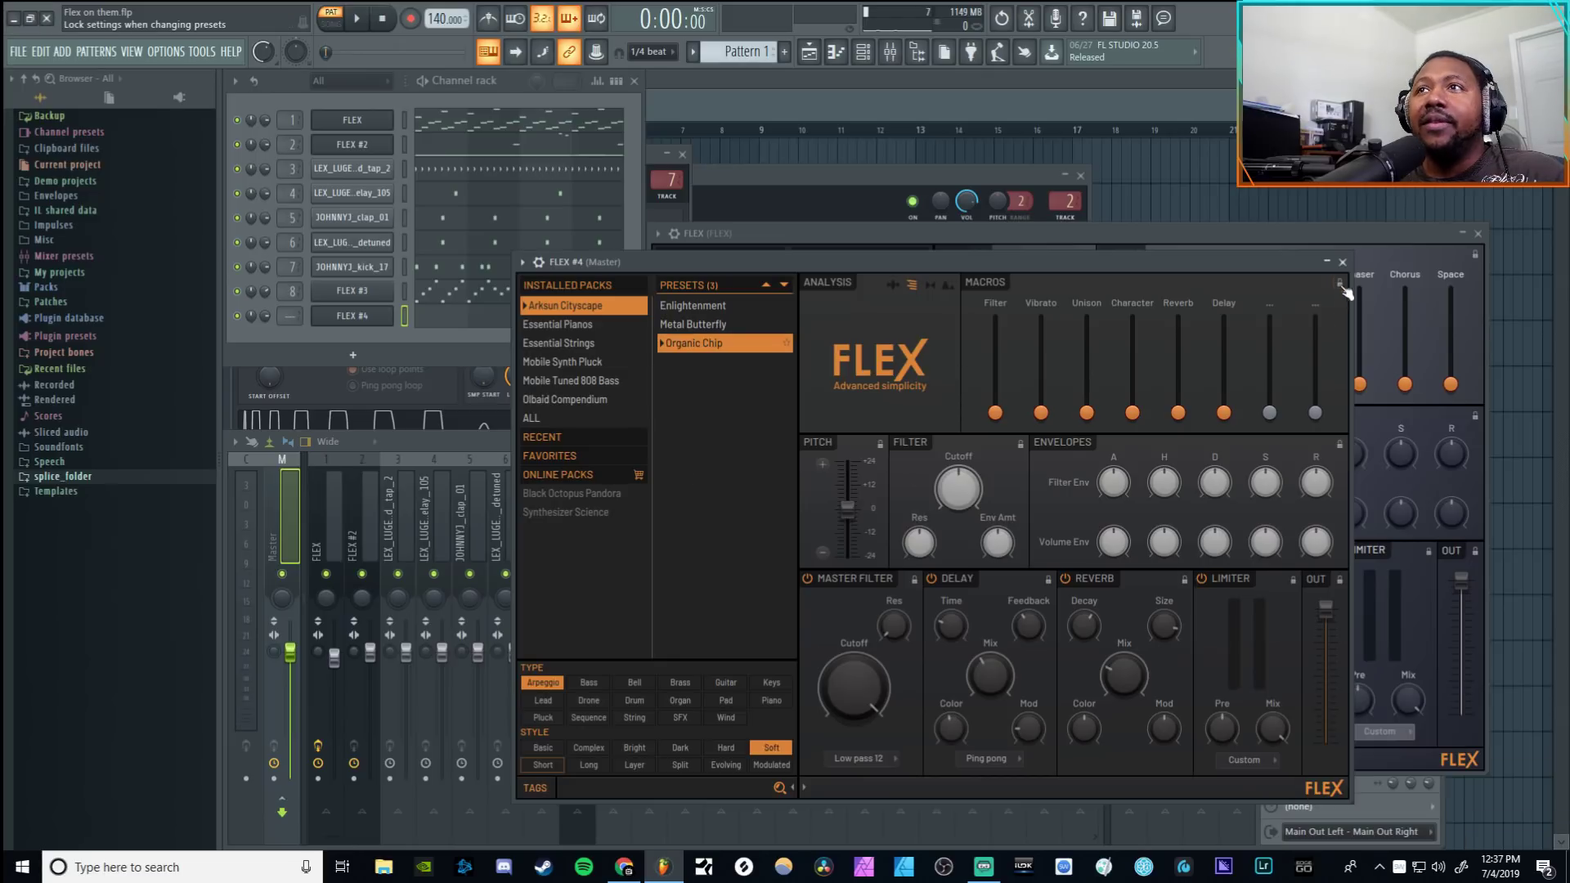
left_click(1342, 263)
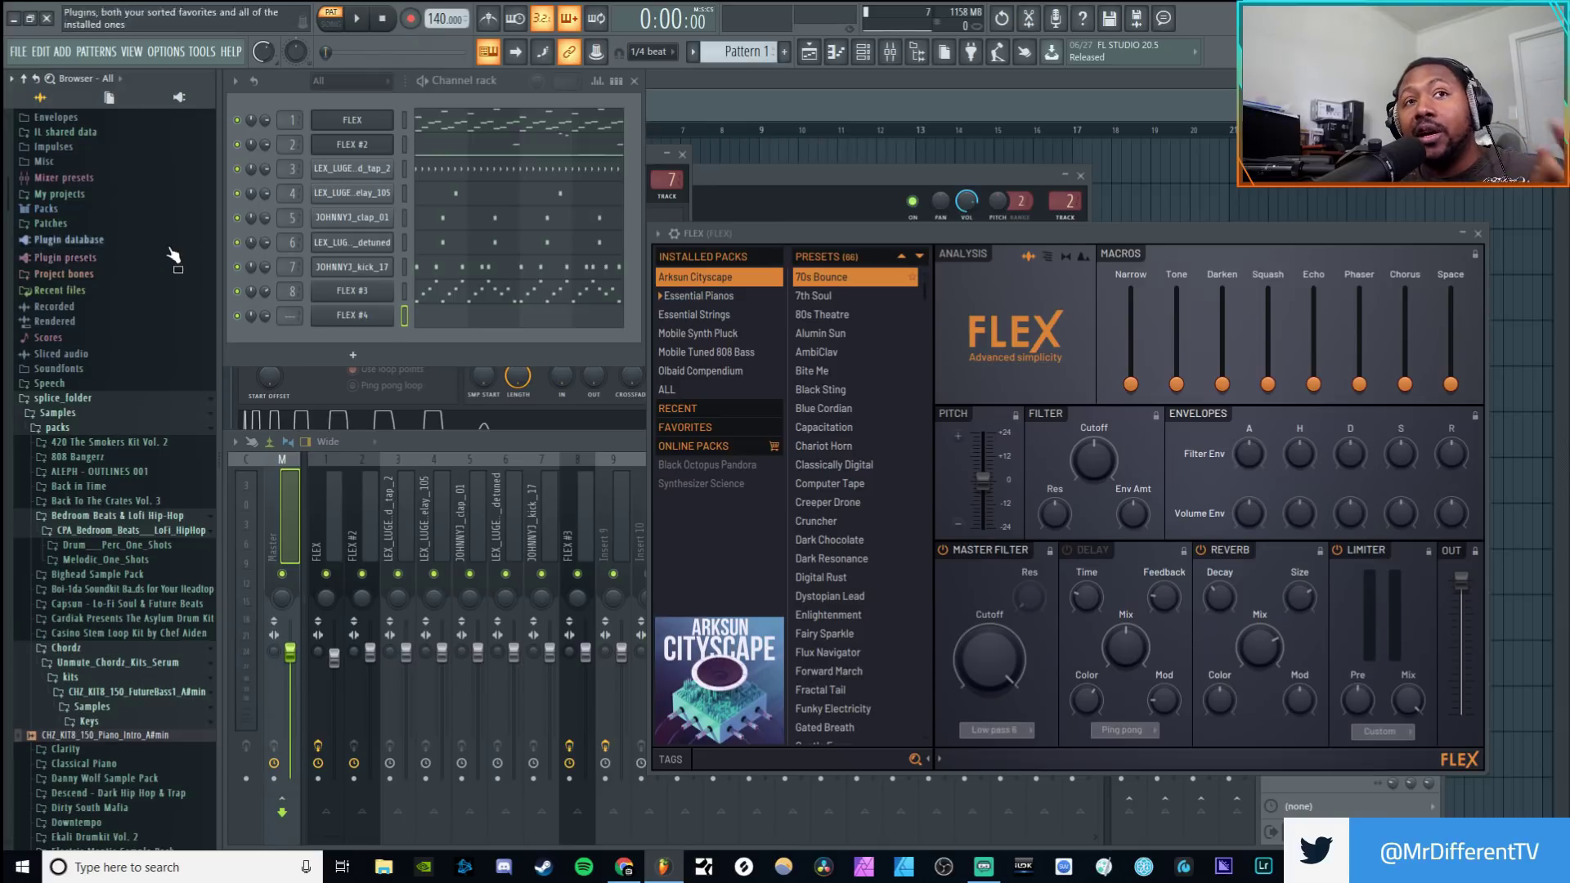
Step: Preview the CHZ_KITB_150_Piano_Intro_A#min sample from the Chordz pack in the browser and stop its playback
left_click(147, 738)
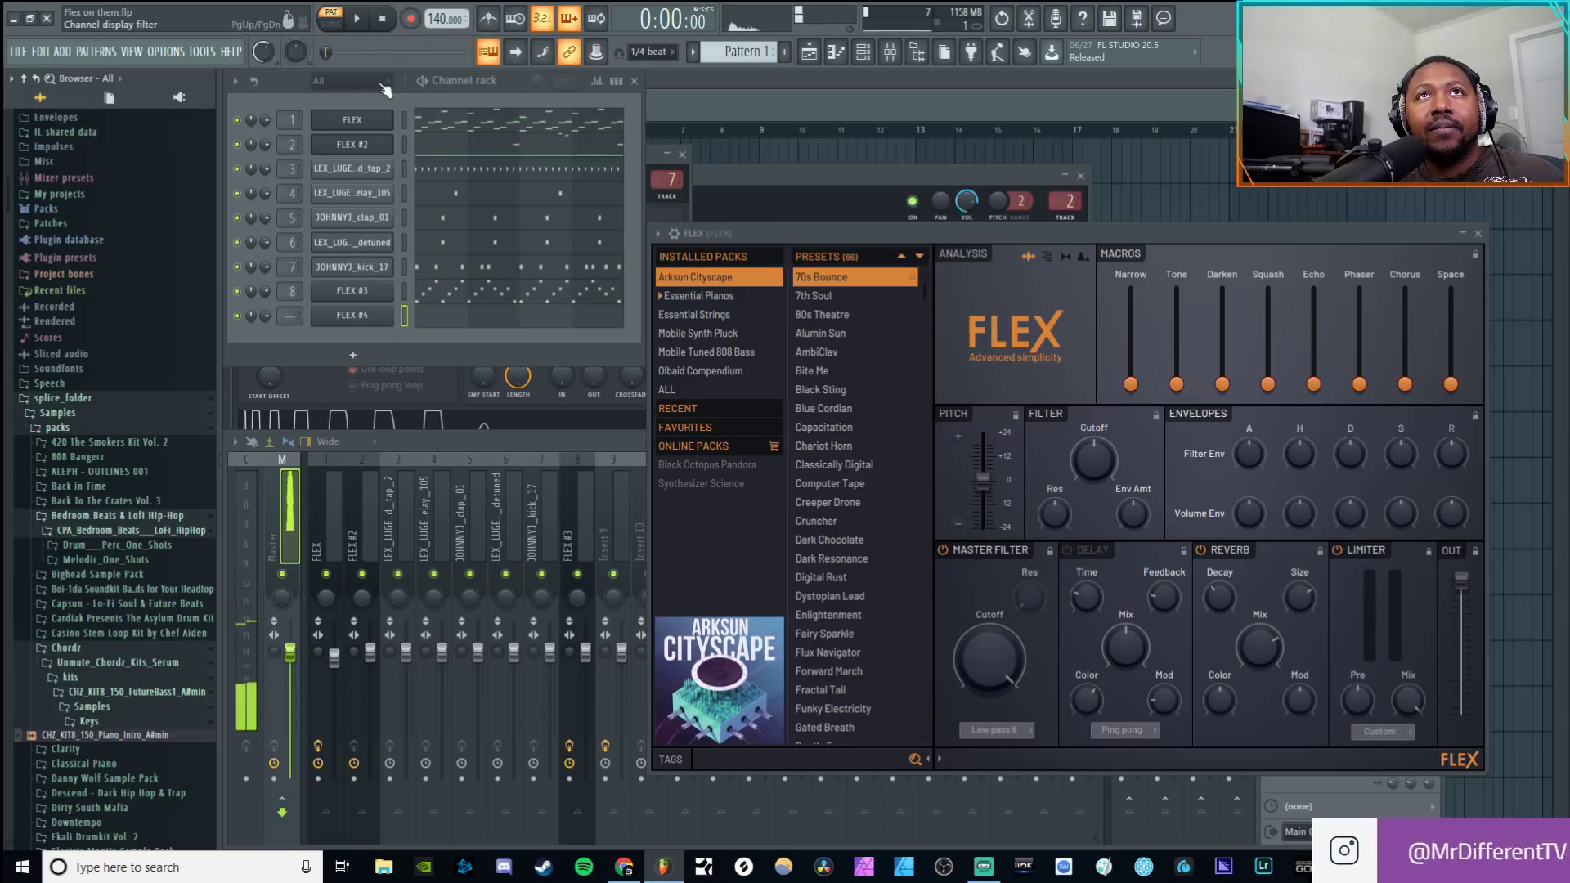
left_click(383, 20)
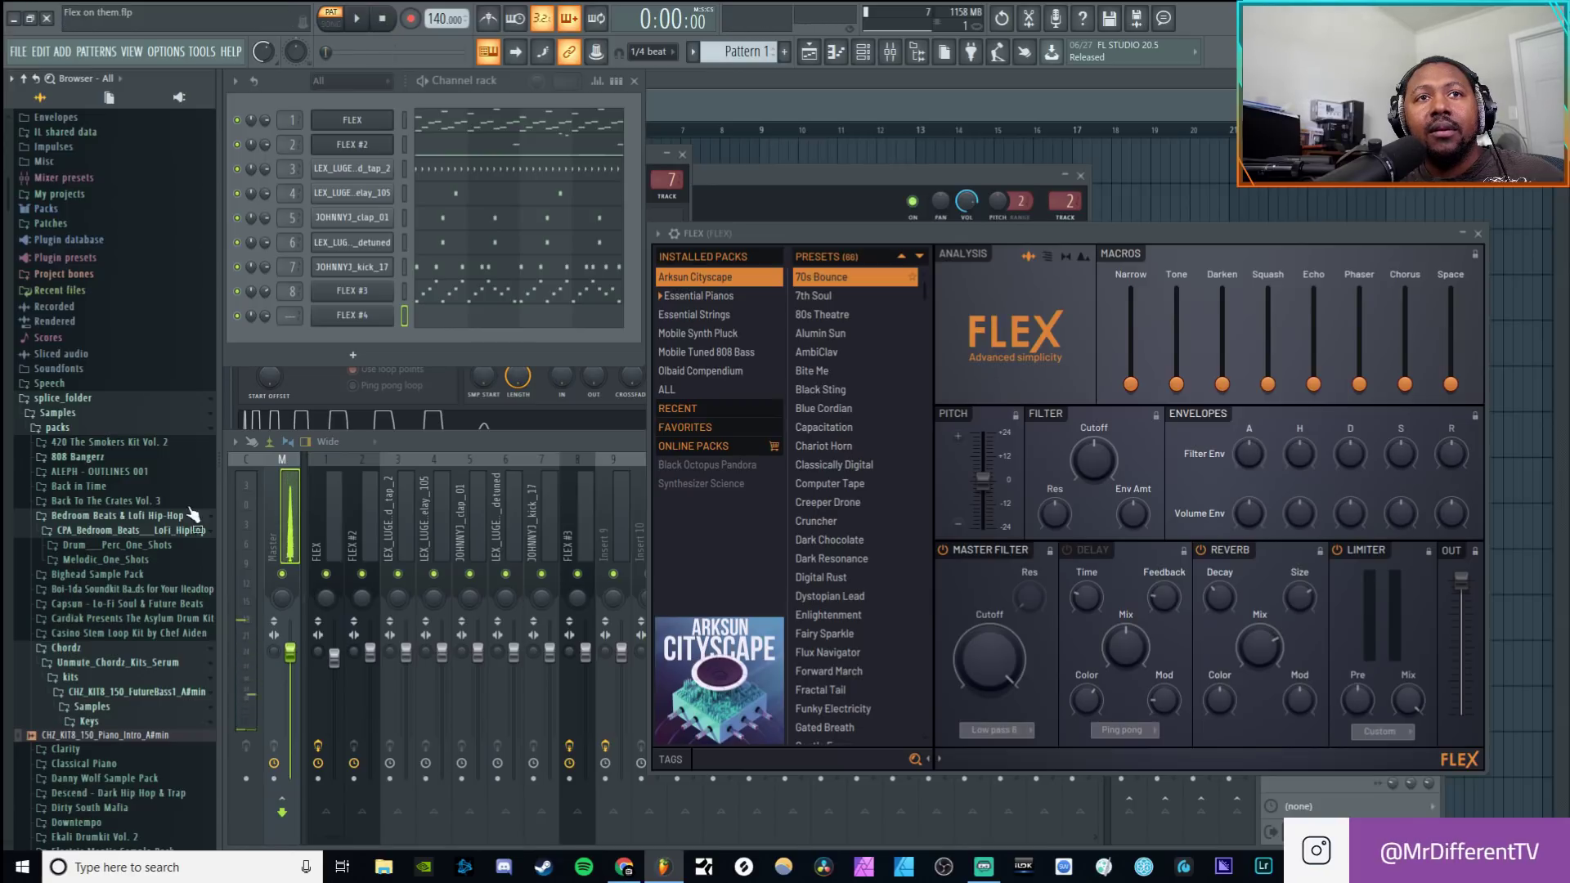
left_click(106, 739)
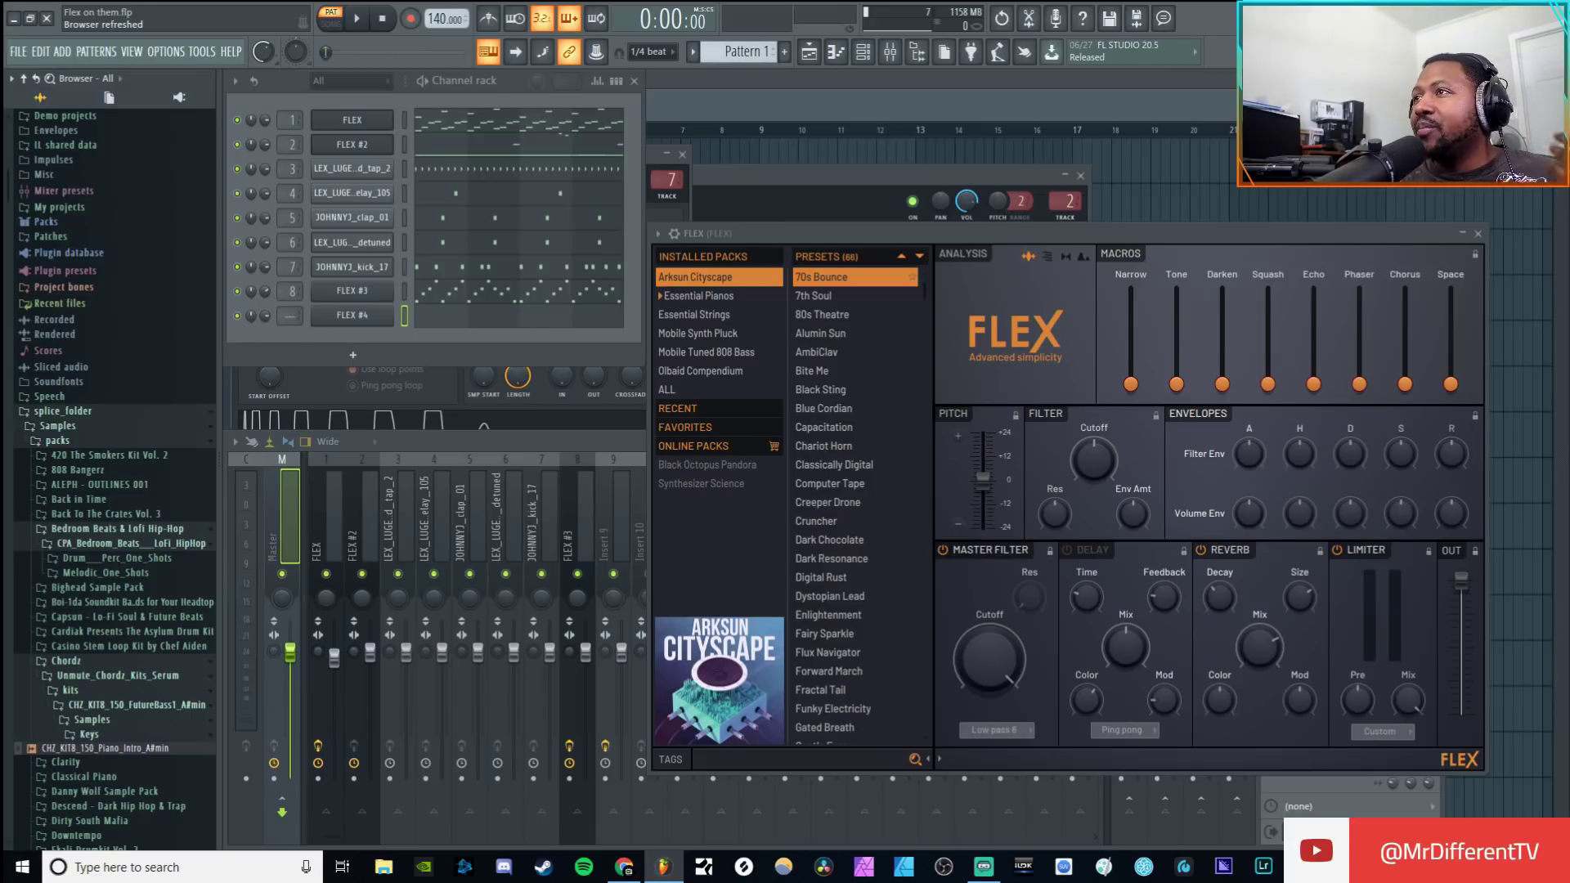
Step: Examine each plugin's load in the plugin performance monitor and close the monitor
left_click(131, 52)
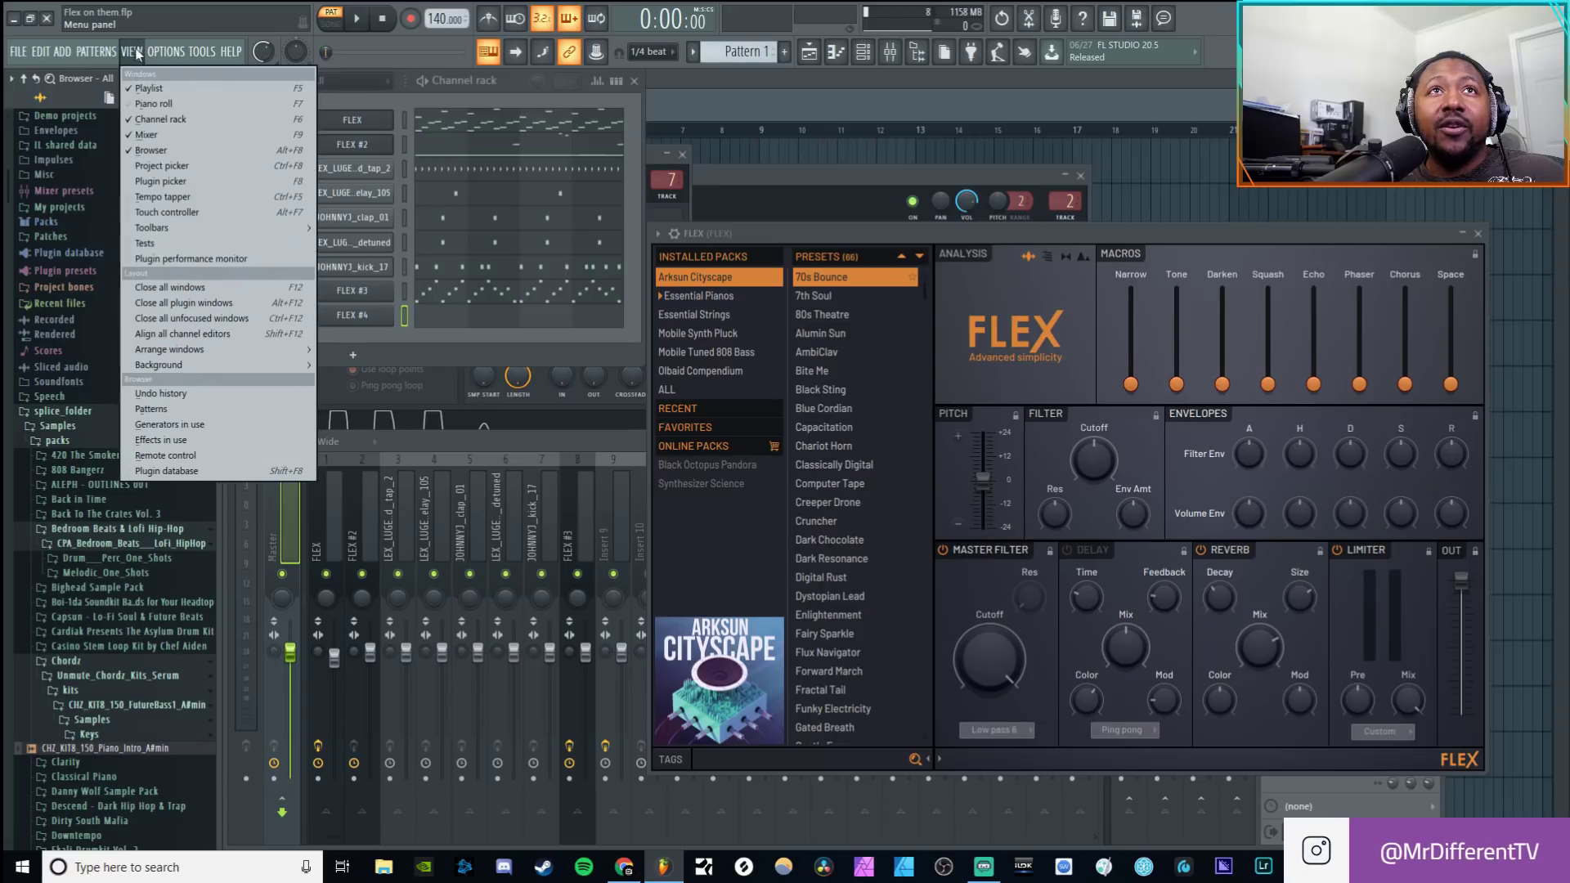
left_click(171, 262)
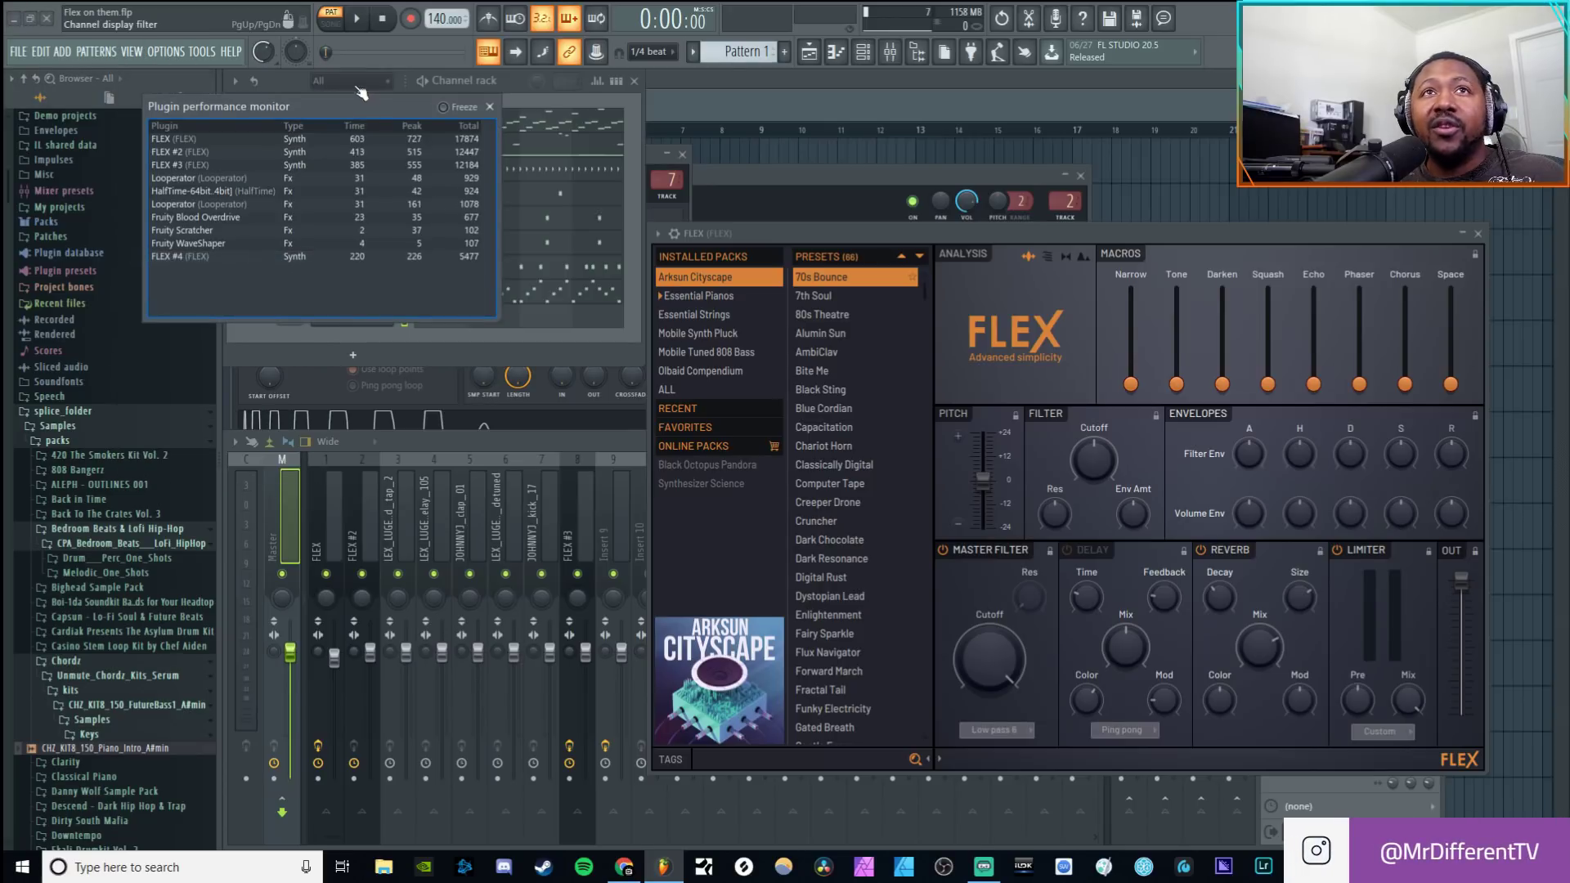
left_click_drag(337, 105, 479, 379)
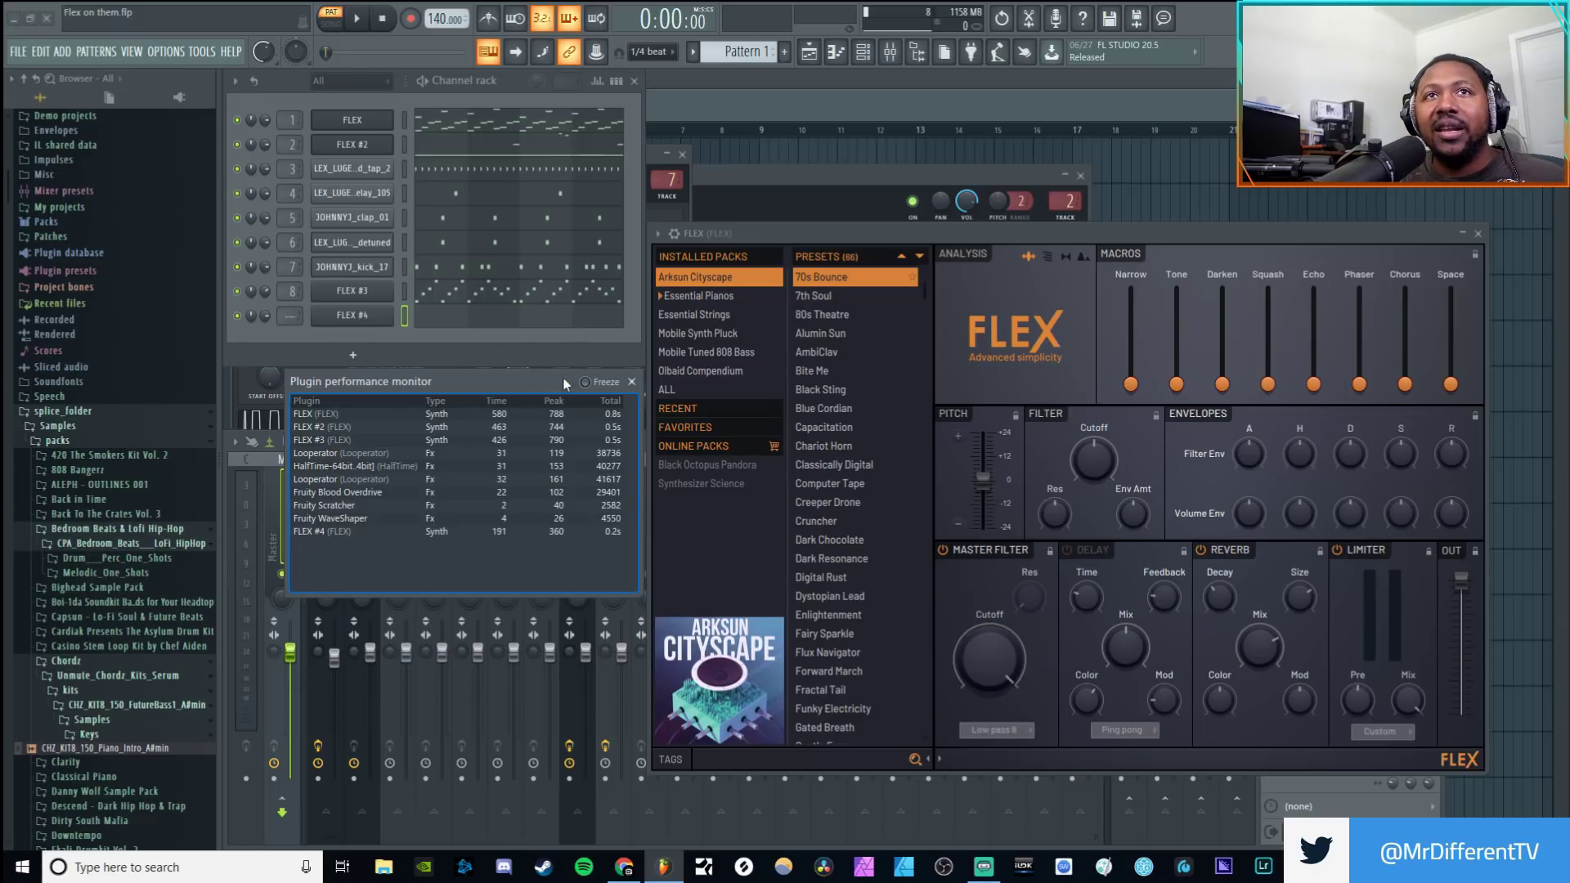
left_click(632, 382)
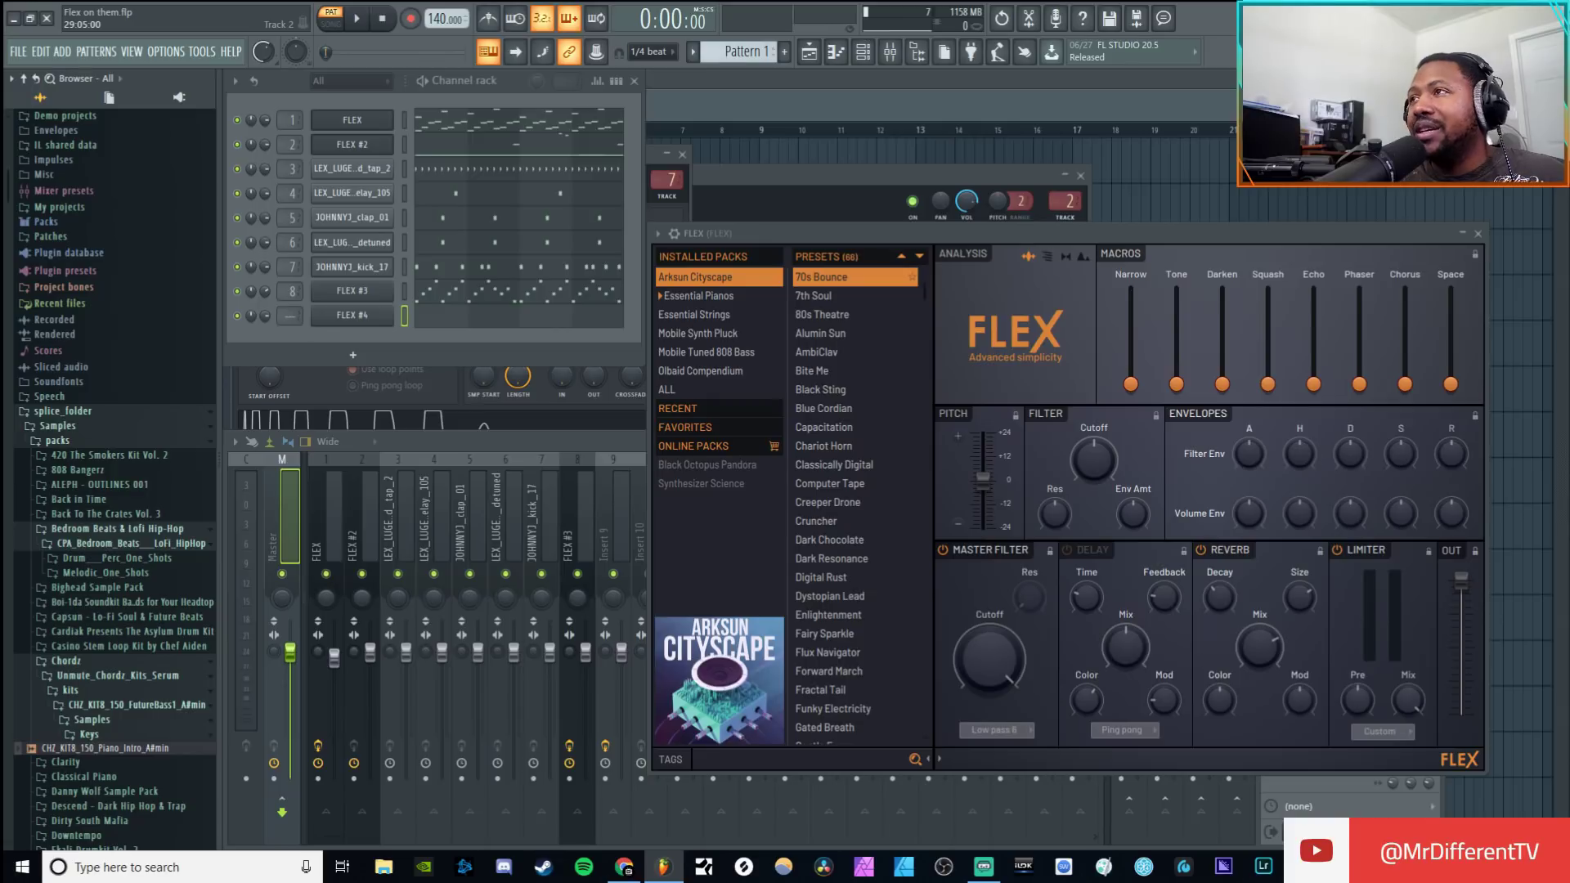
Step: Bring up the delete confirmation for the FLEX #4 channel and cancel the deletion
right_click(372, 318)
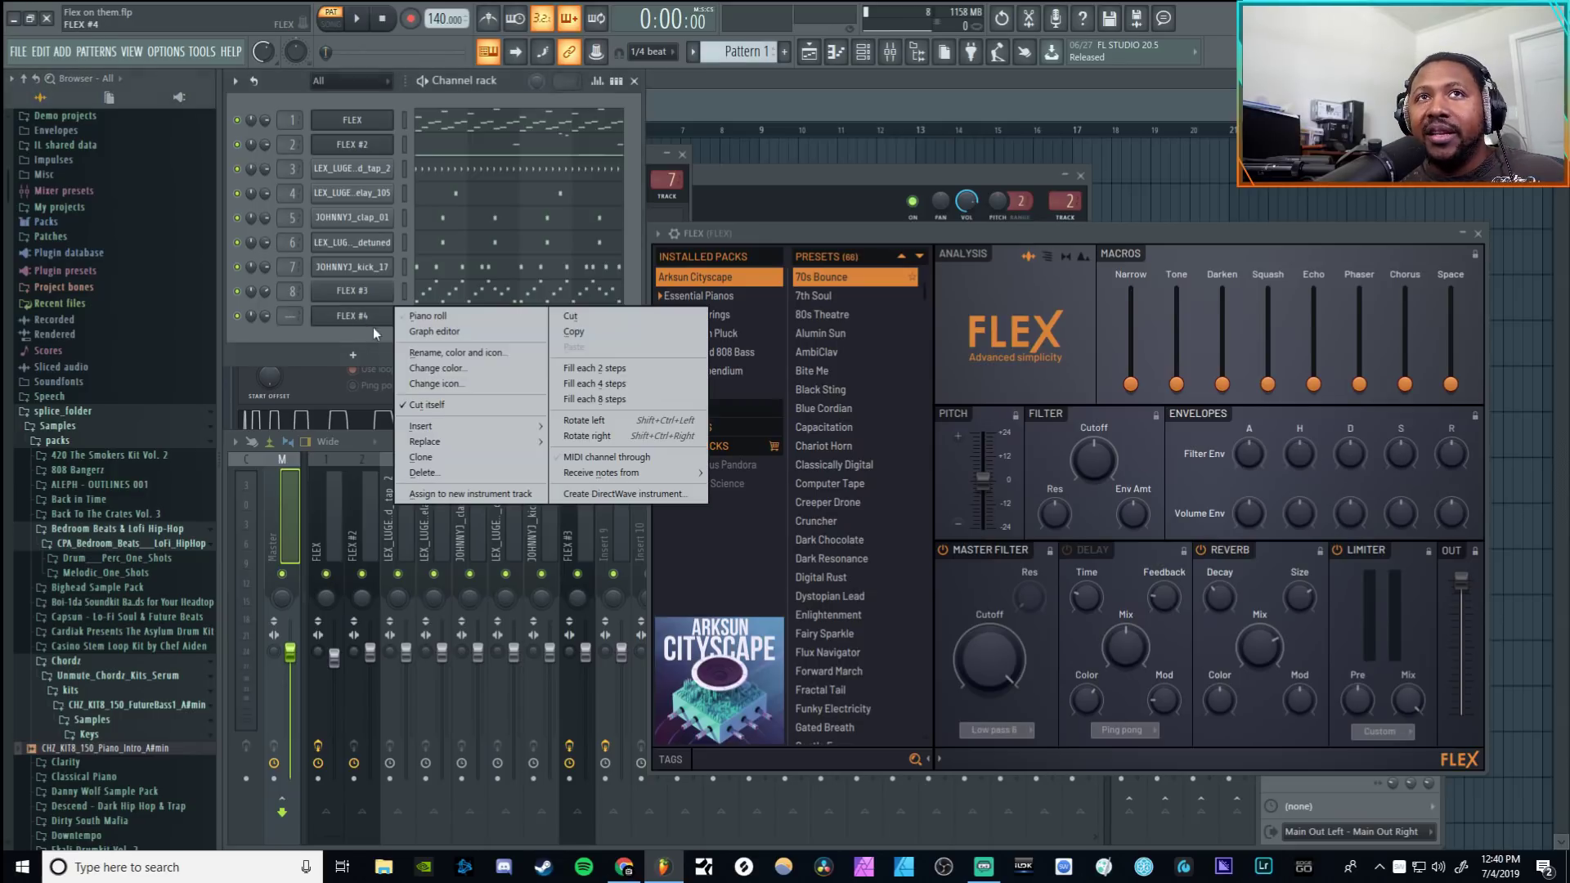
left_click(440, 474)
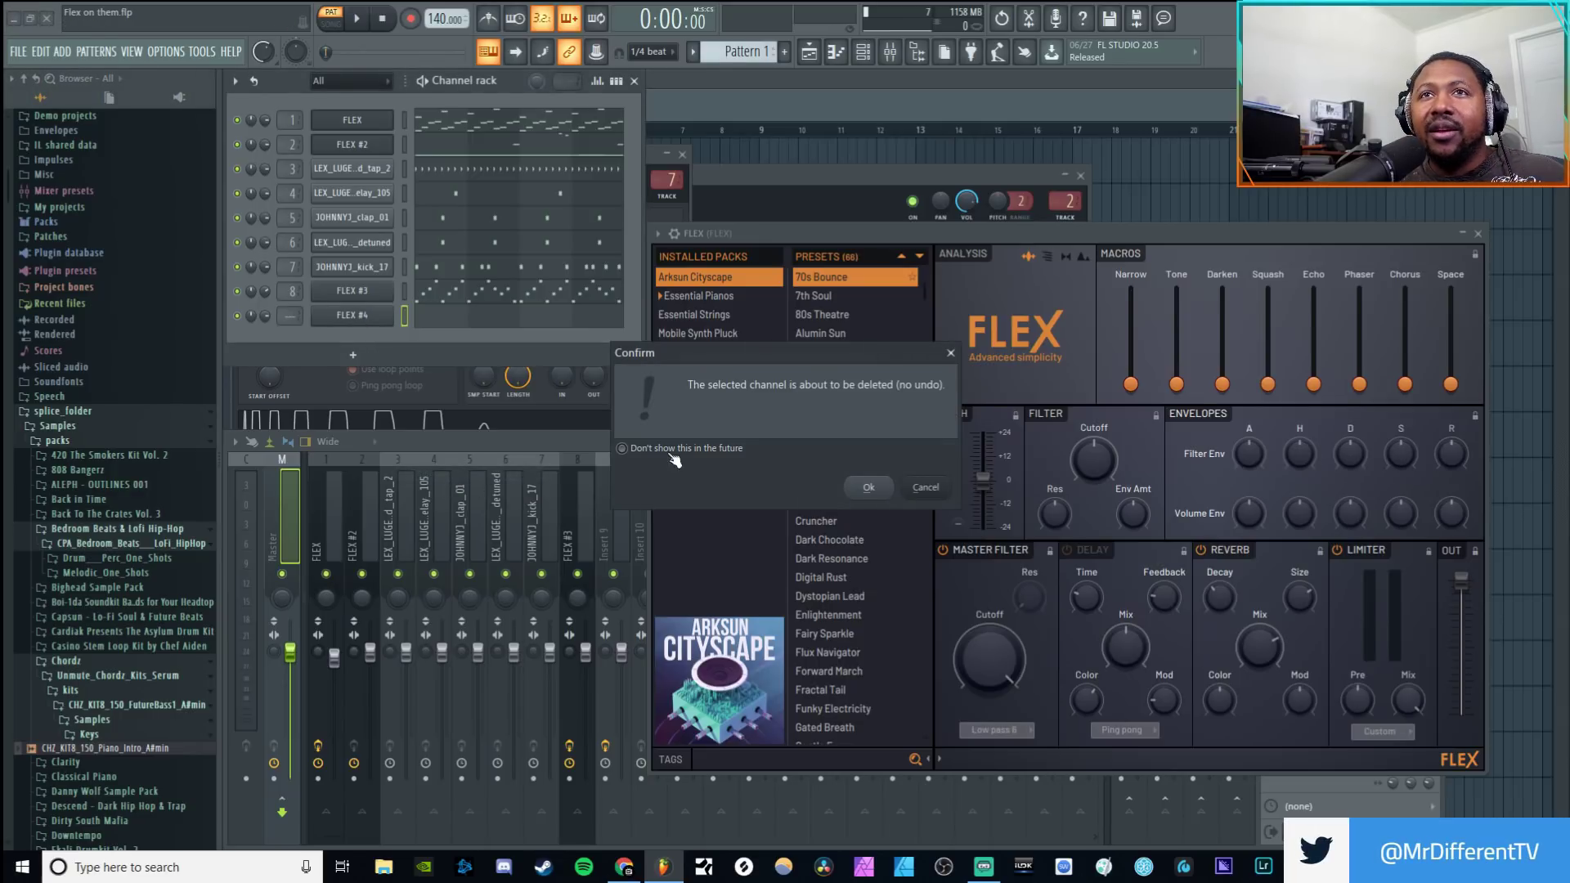
left_click(930, 489)
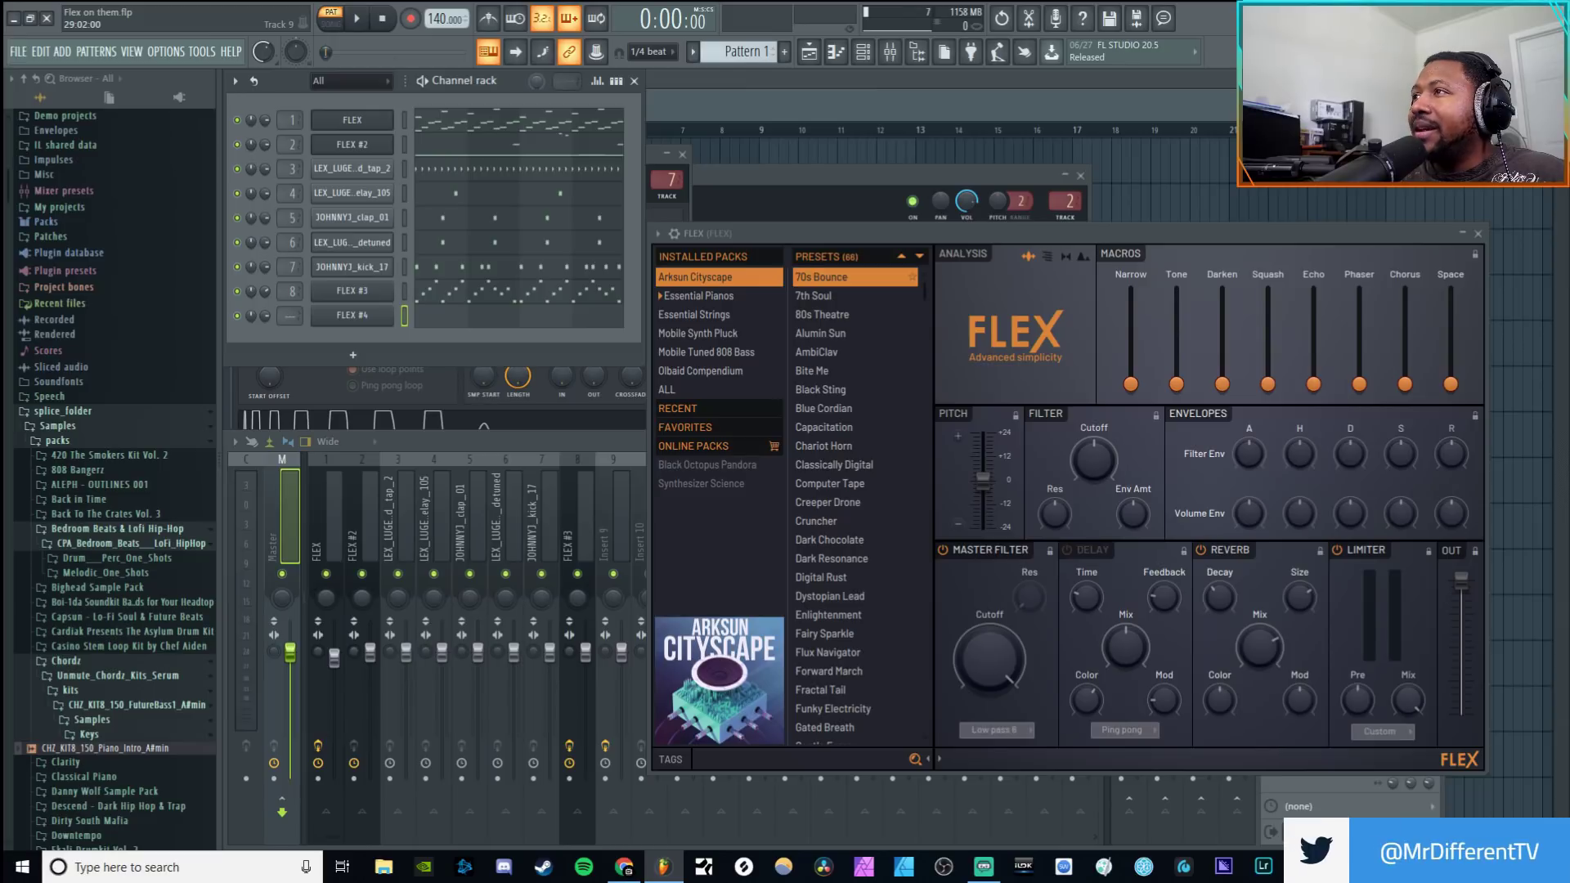
Step: Review the theme and default project template choices in the general settings and close the settings
left_click(166, 52)
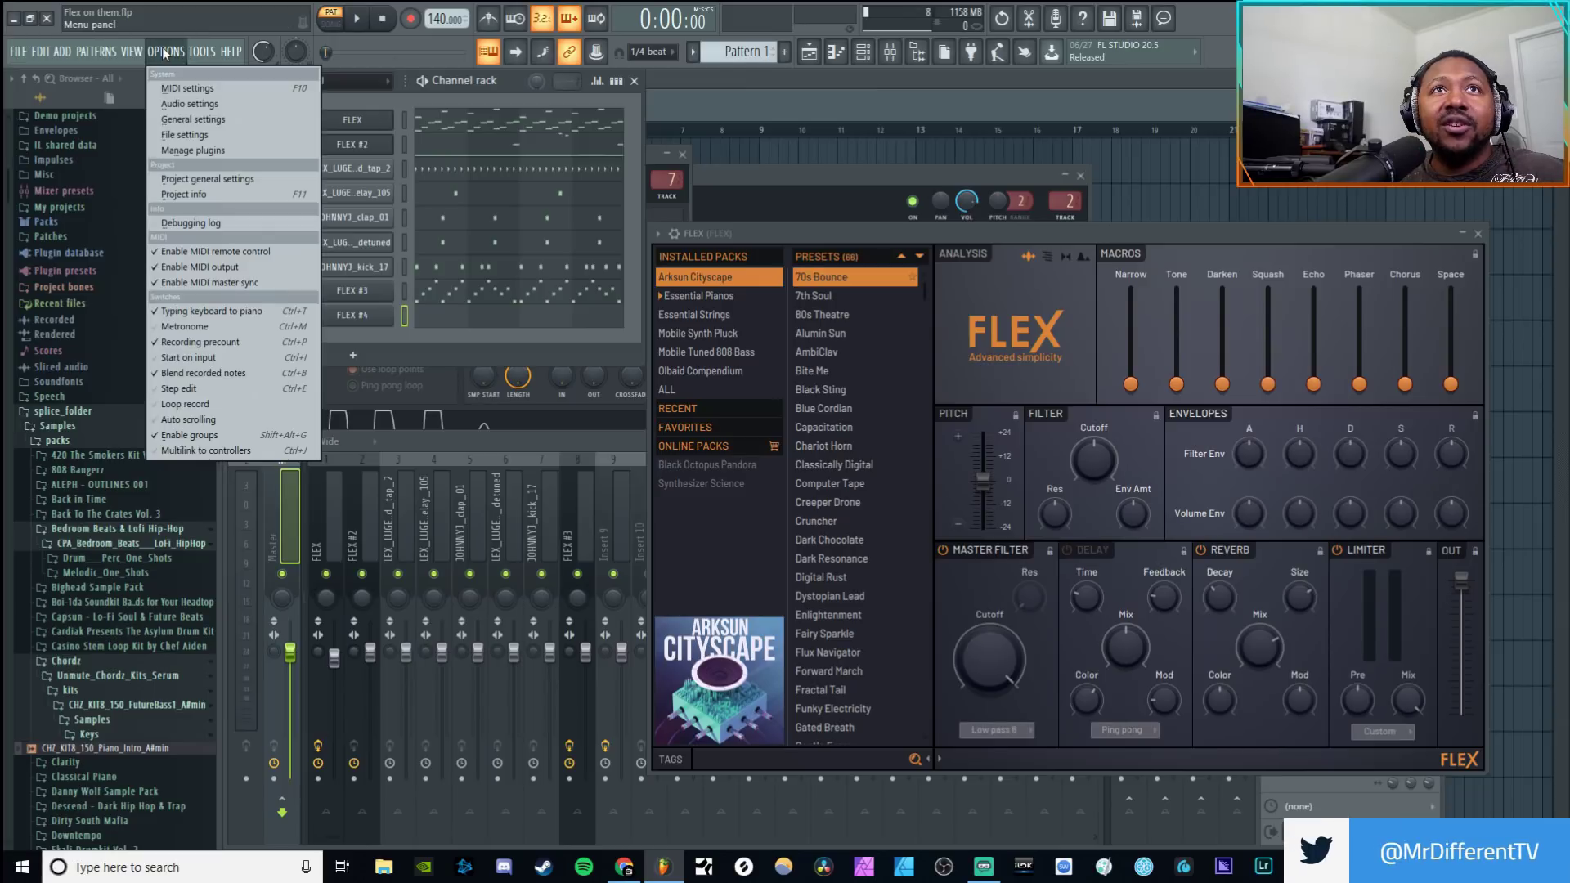
mouse_move(50, 54)
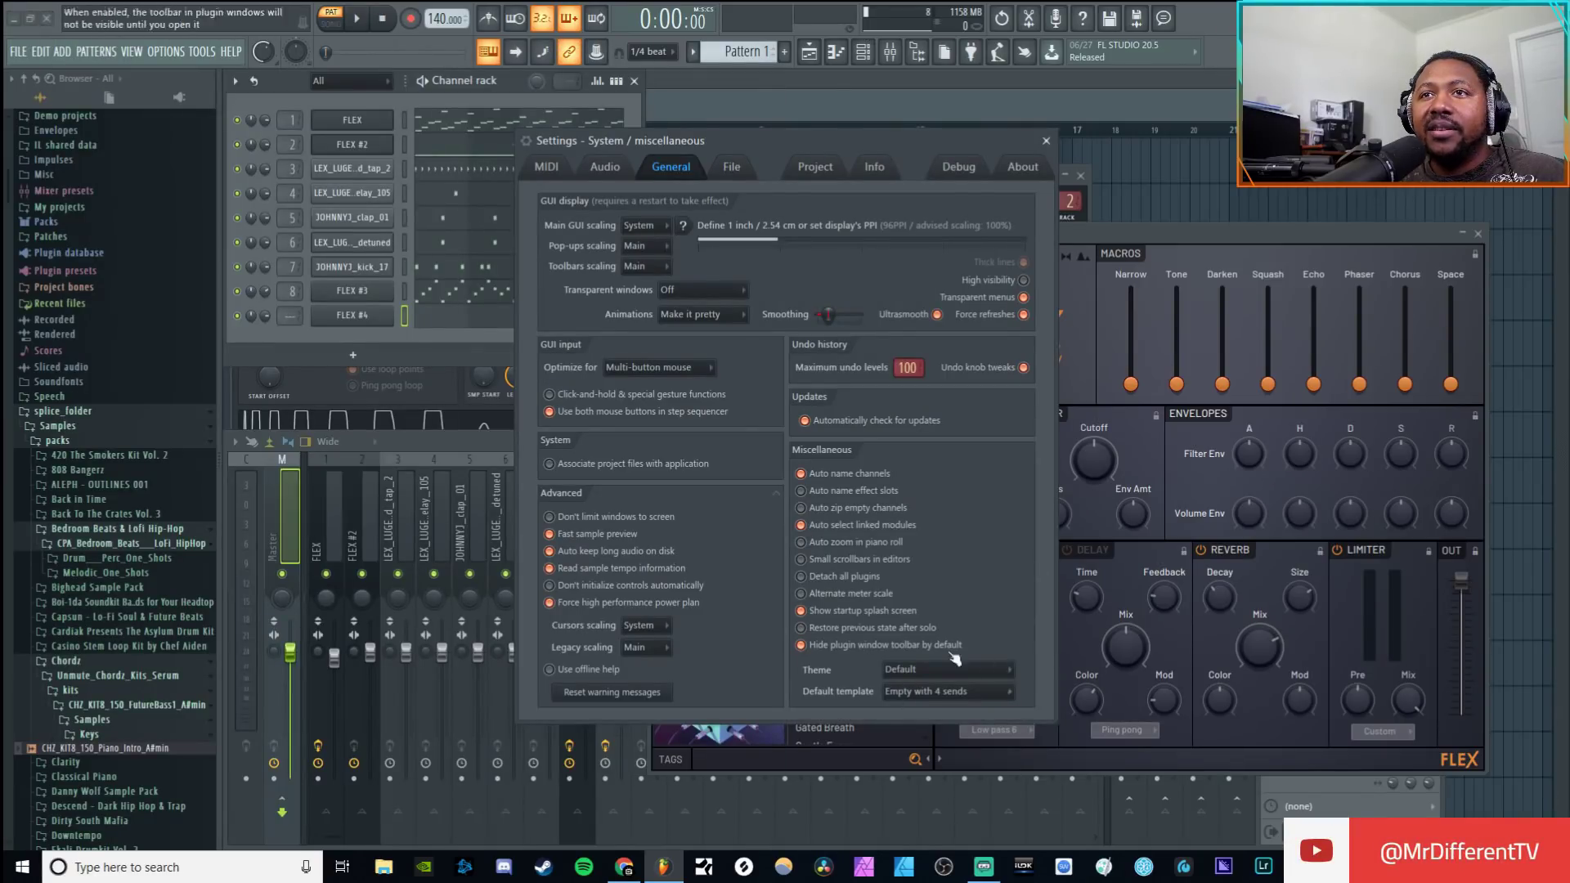
left_click(910, 695)
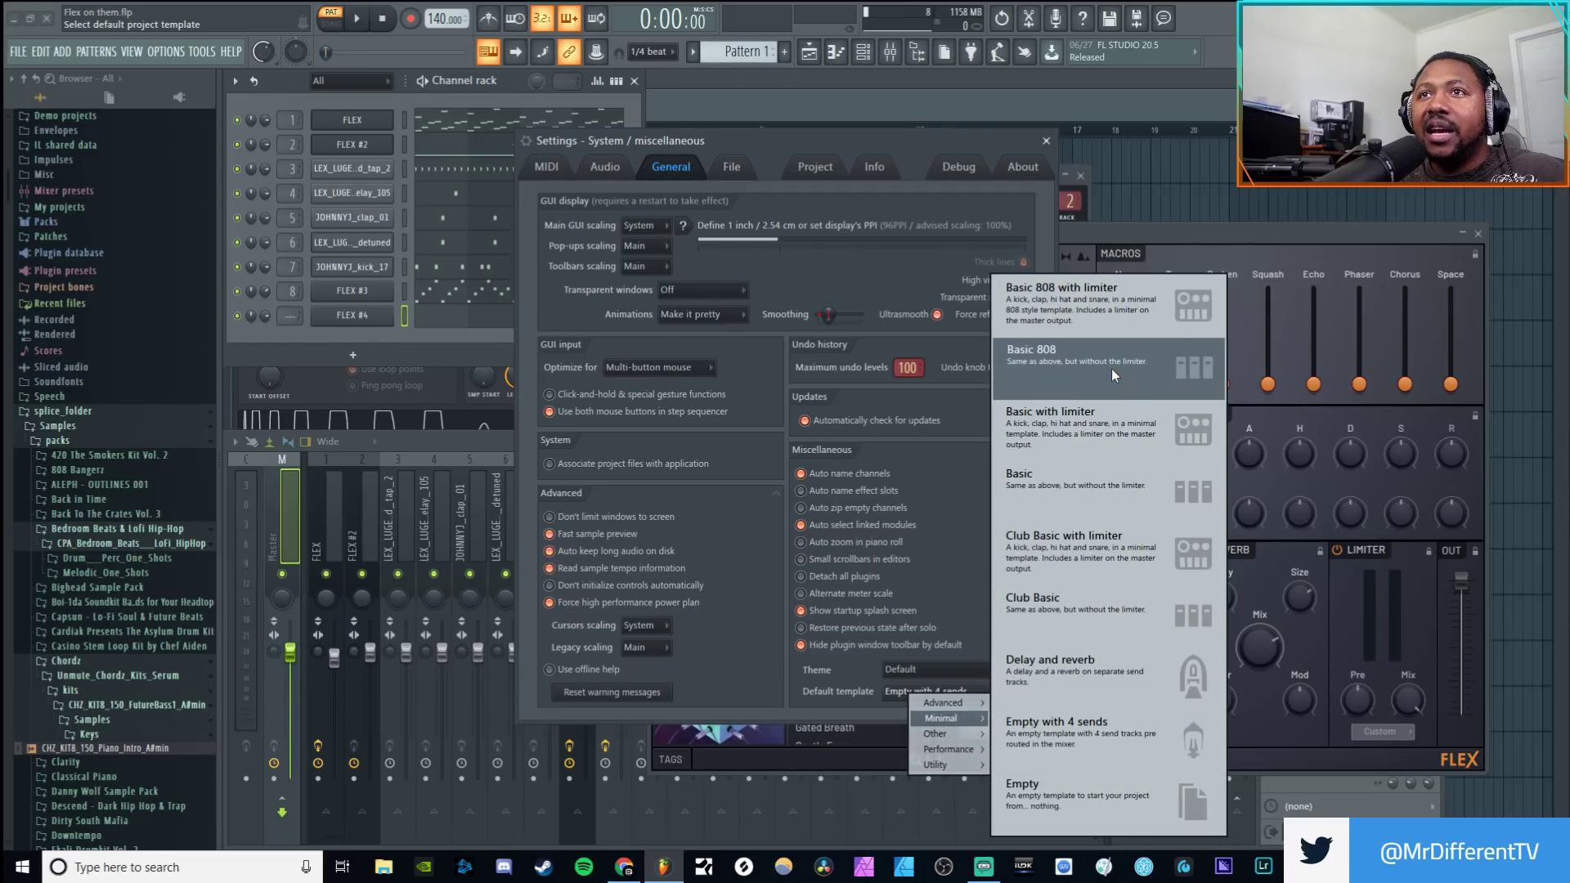
left_click(820, 694)
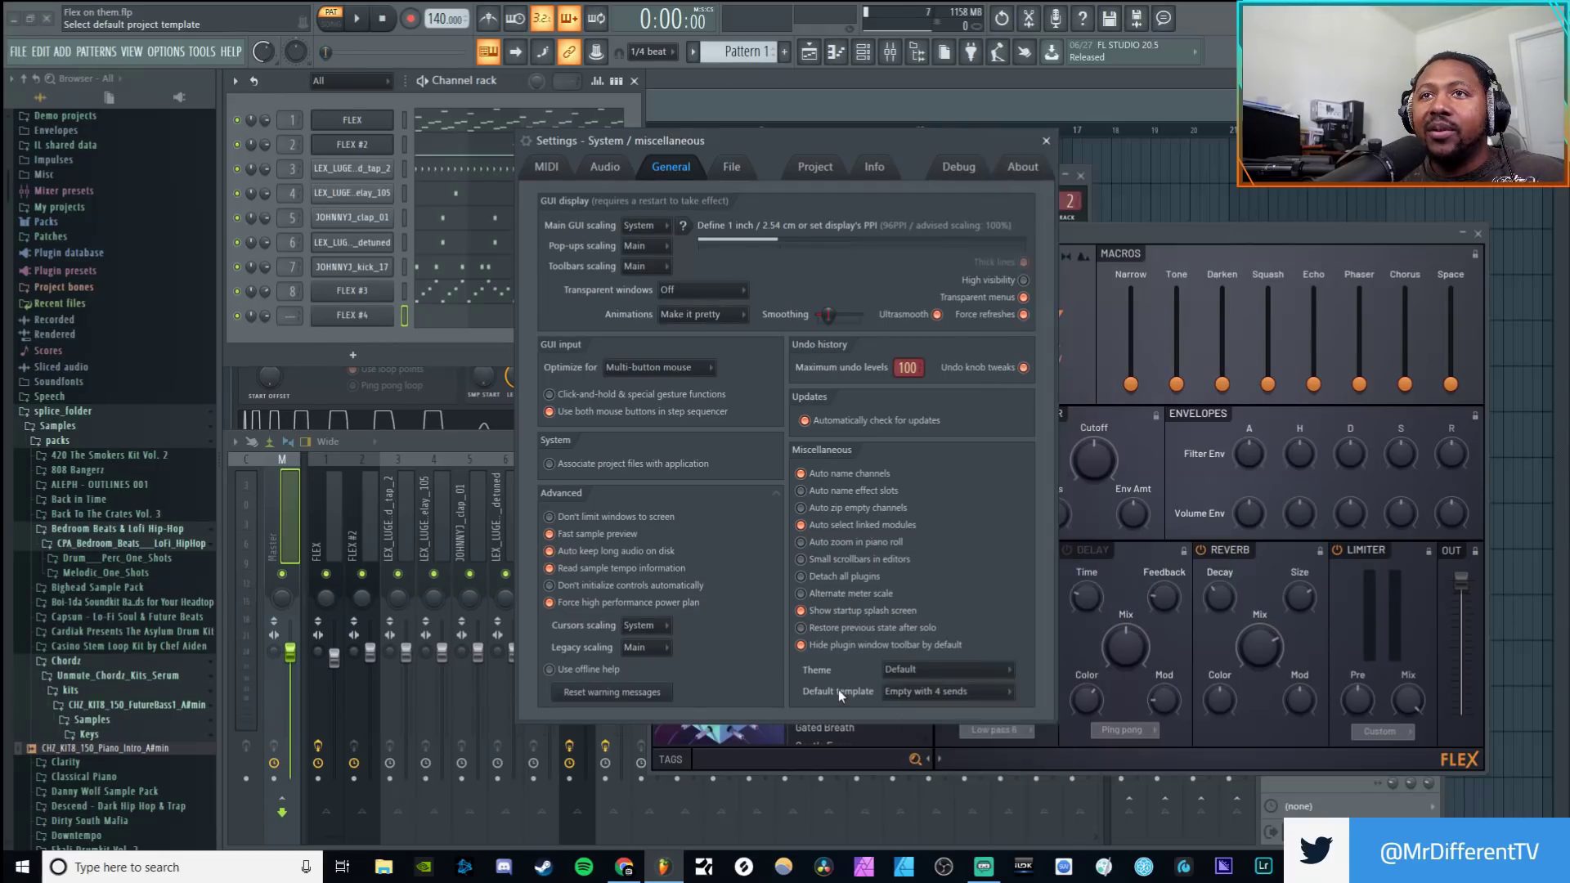
left_click(968, 677)
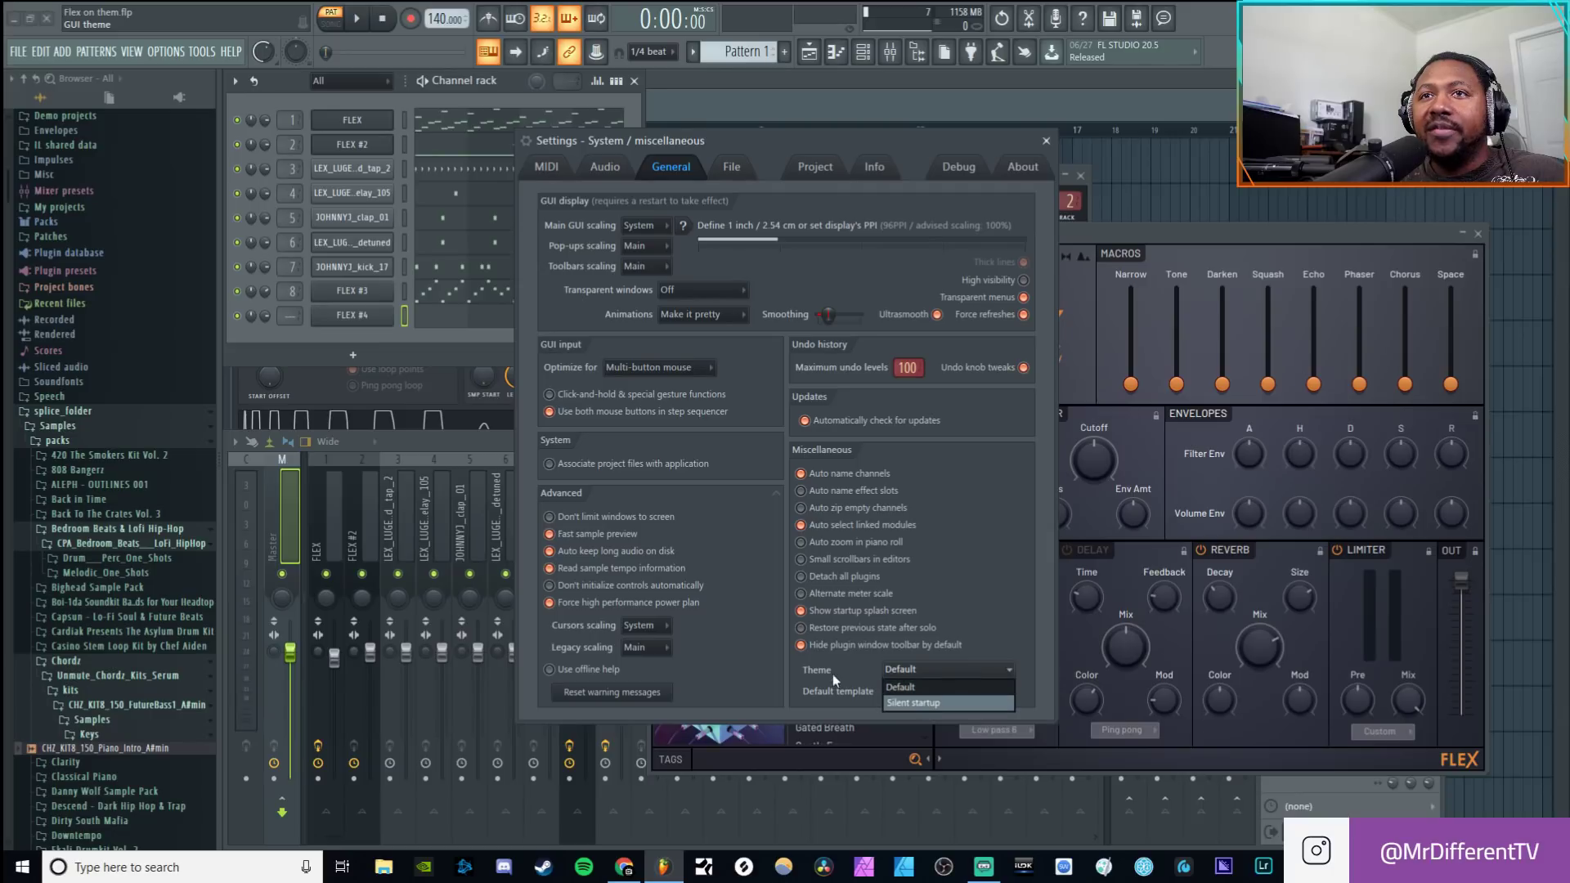
left_click(865, 673)
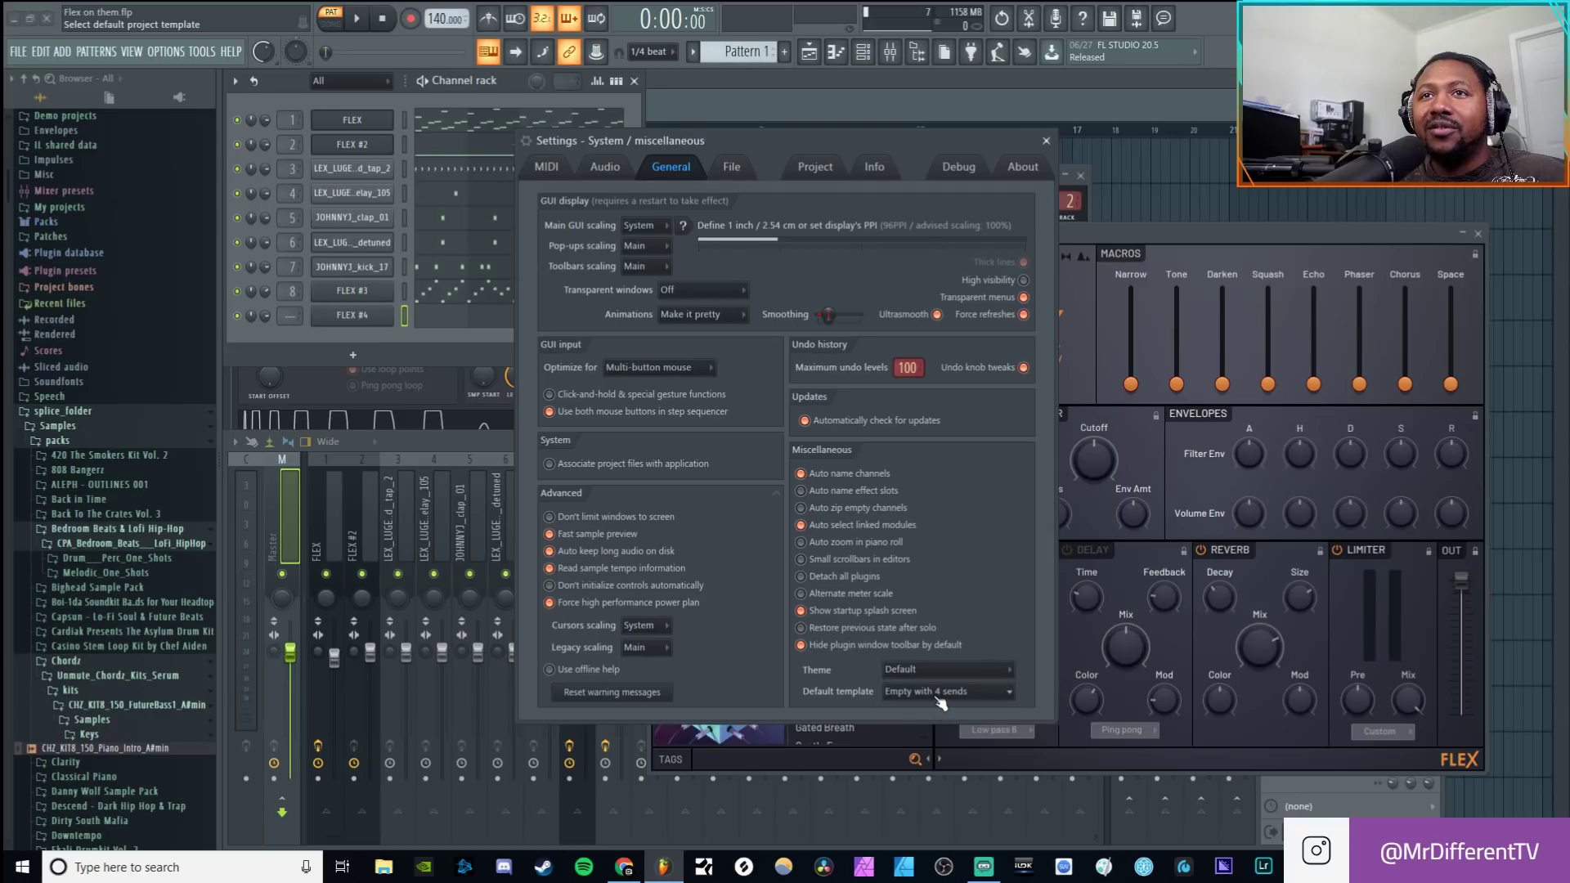
left_click(940, 701)
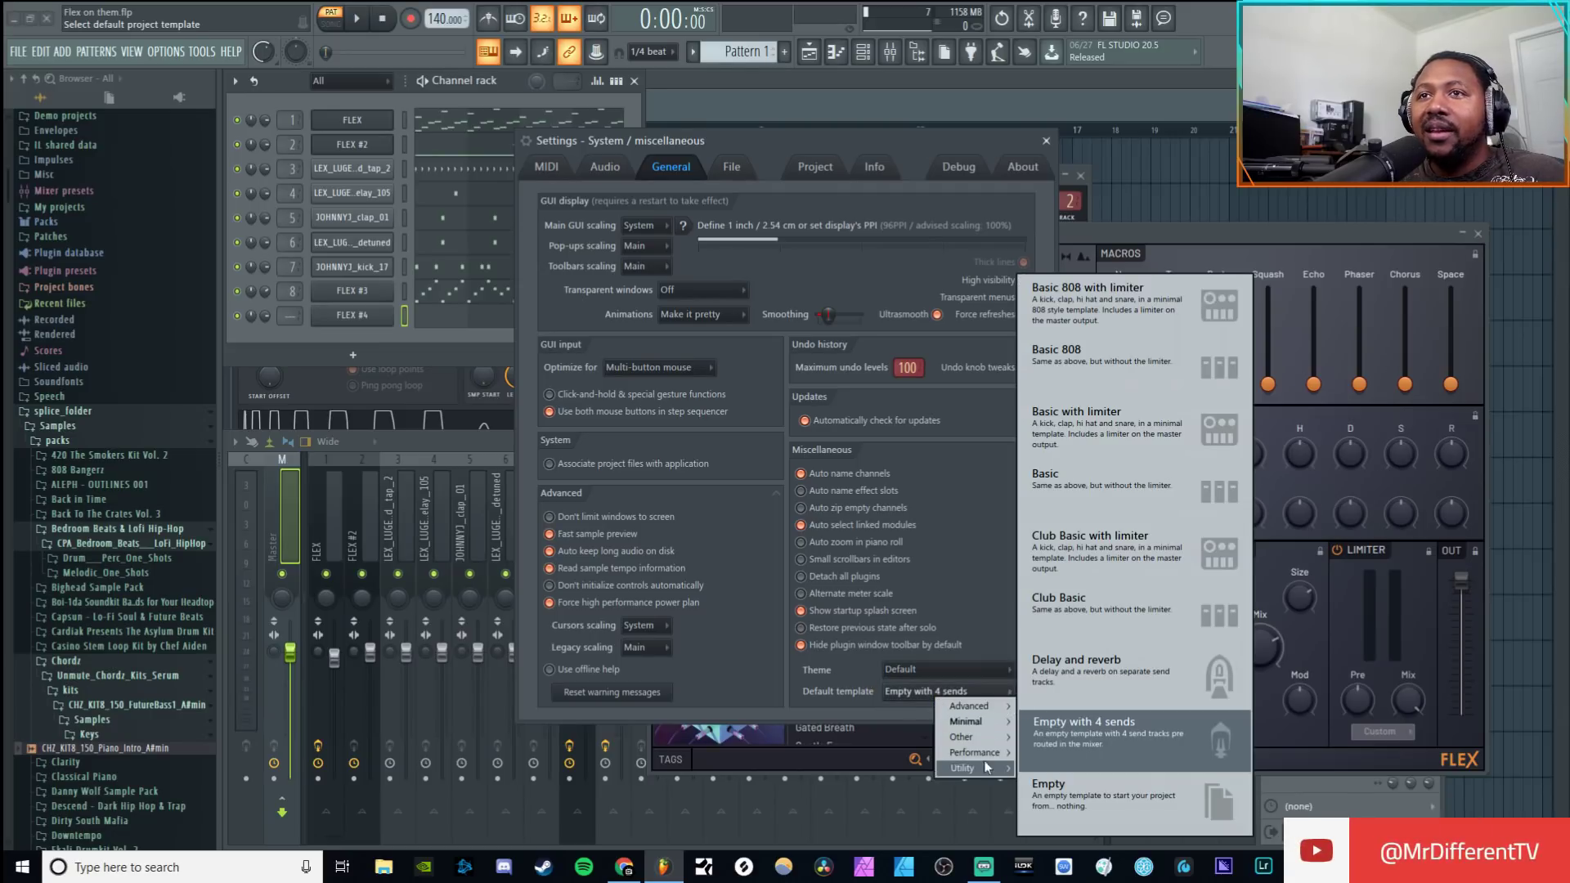
left_click(828, 674)
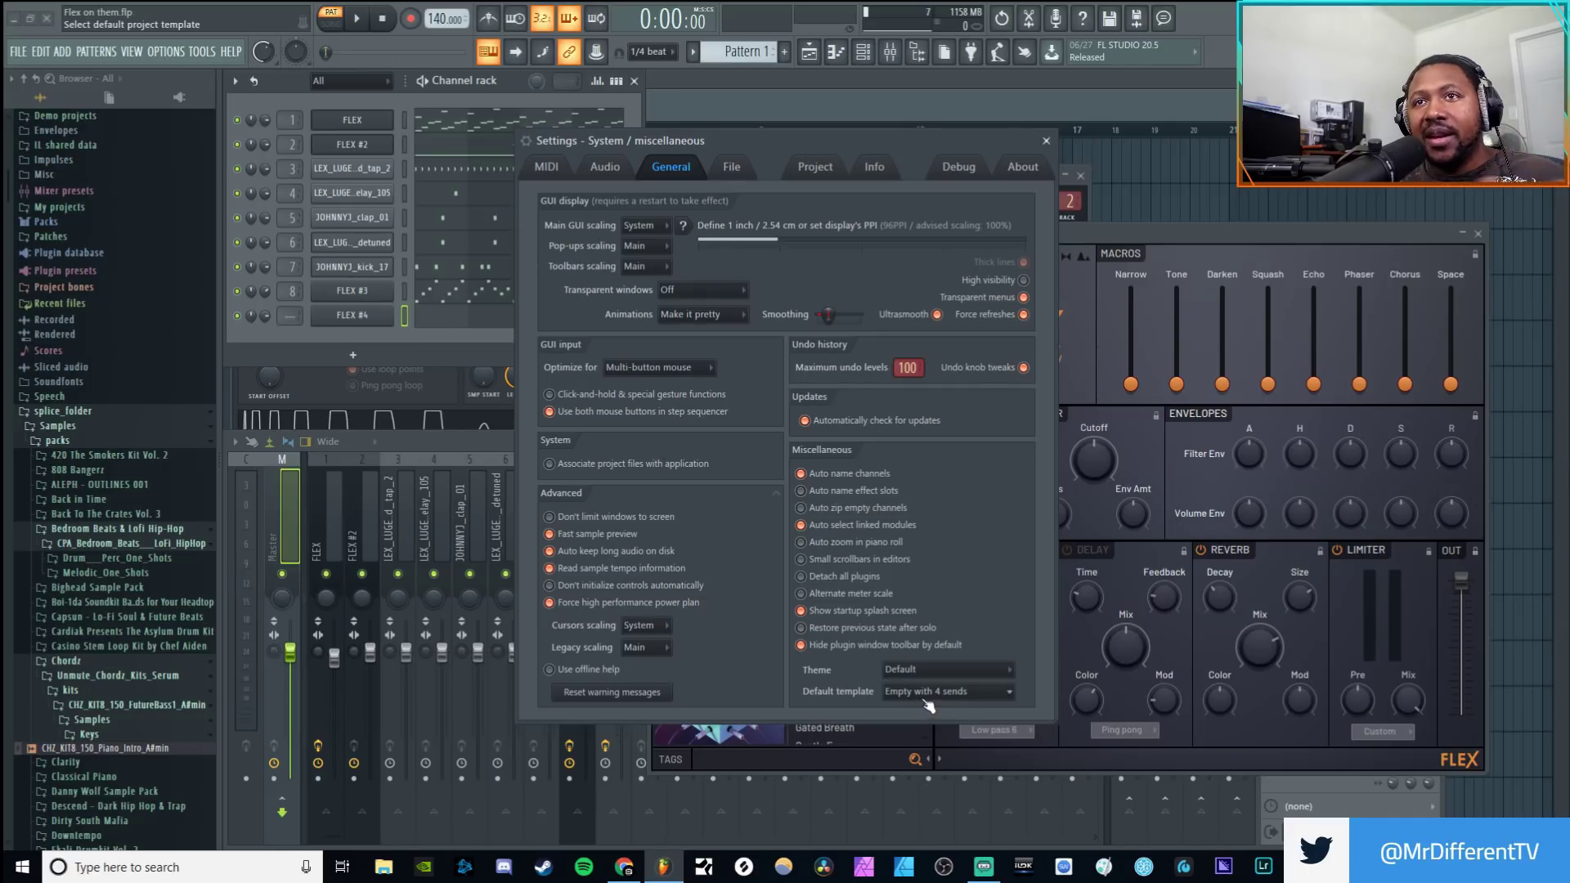
left_click(1047, 138)
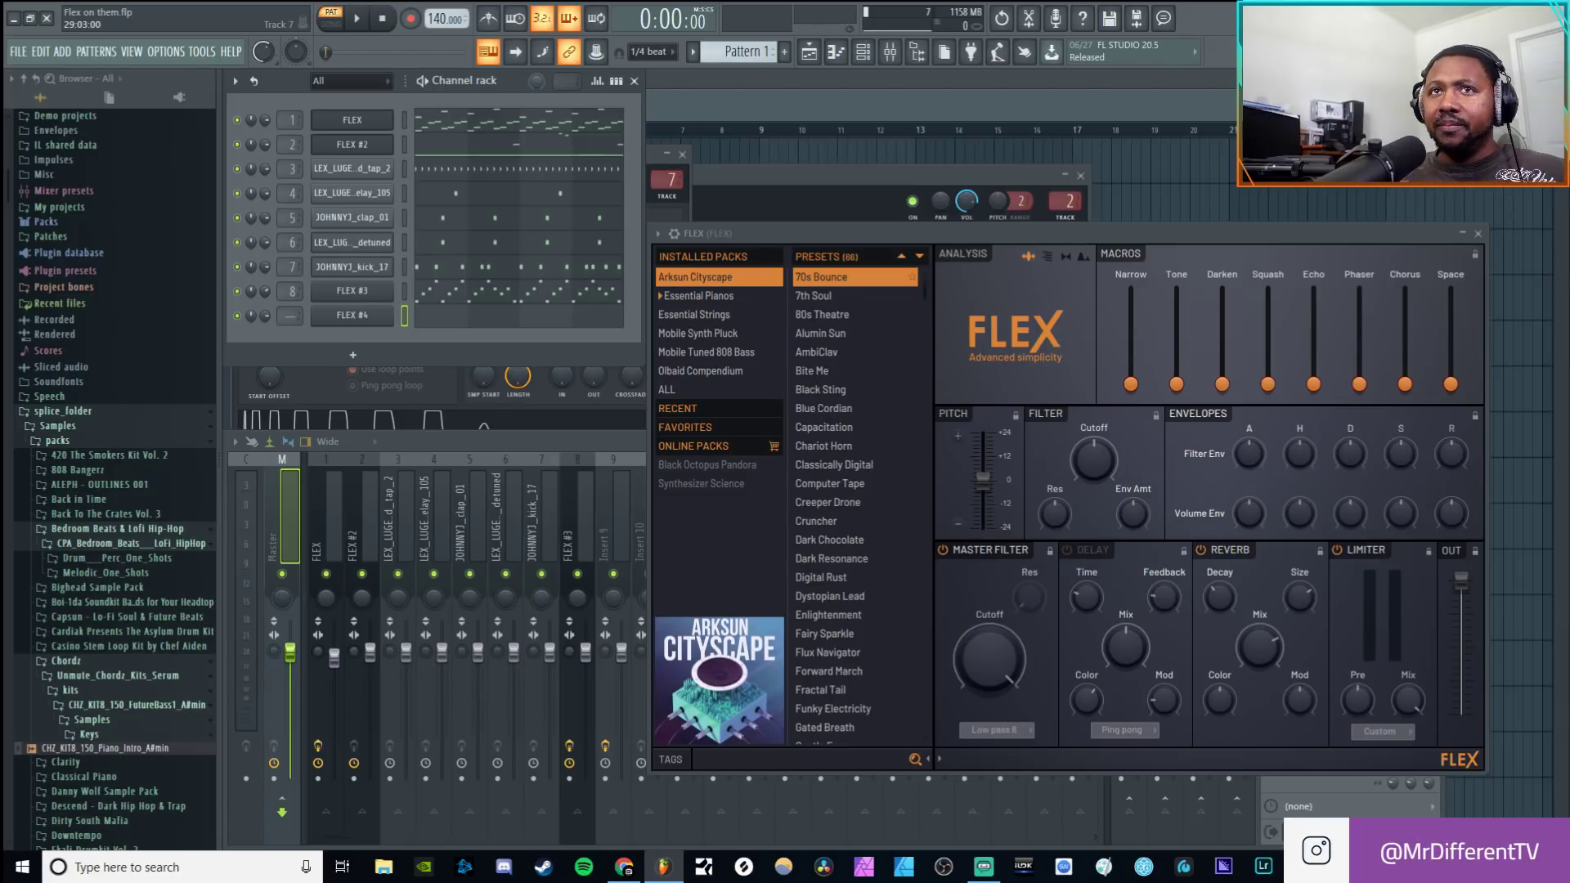
Step: Close the FLEX window and open the Fruity Blood Overdrive effect on mixer Insert 9
left_click(1477, 235)
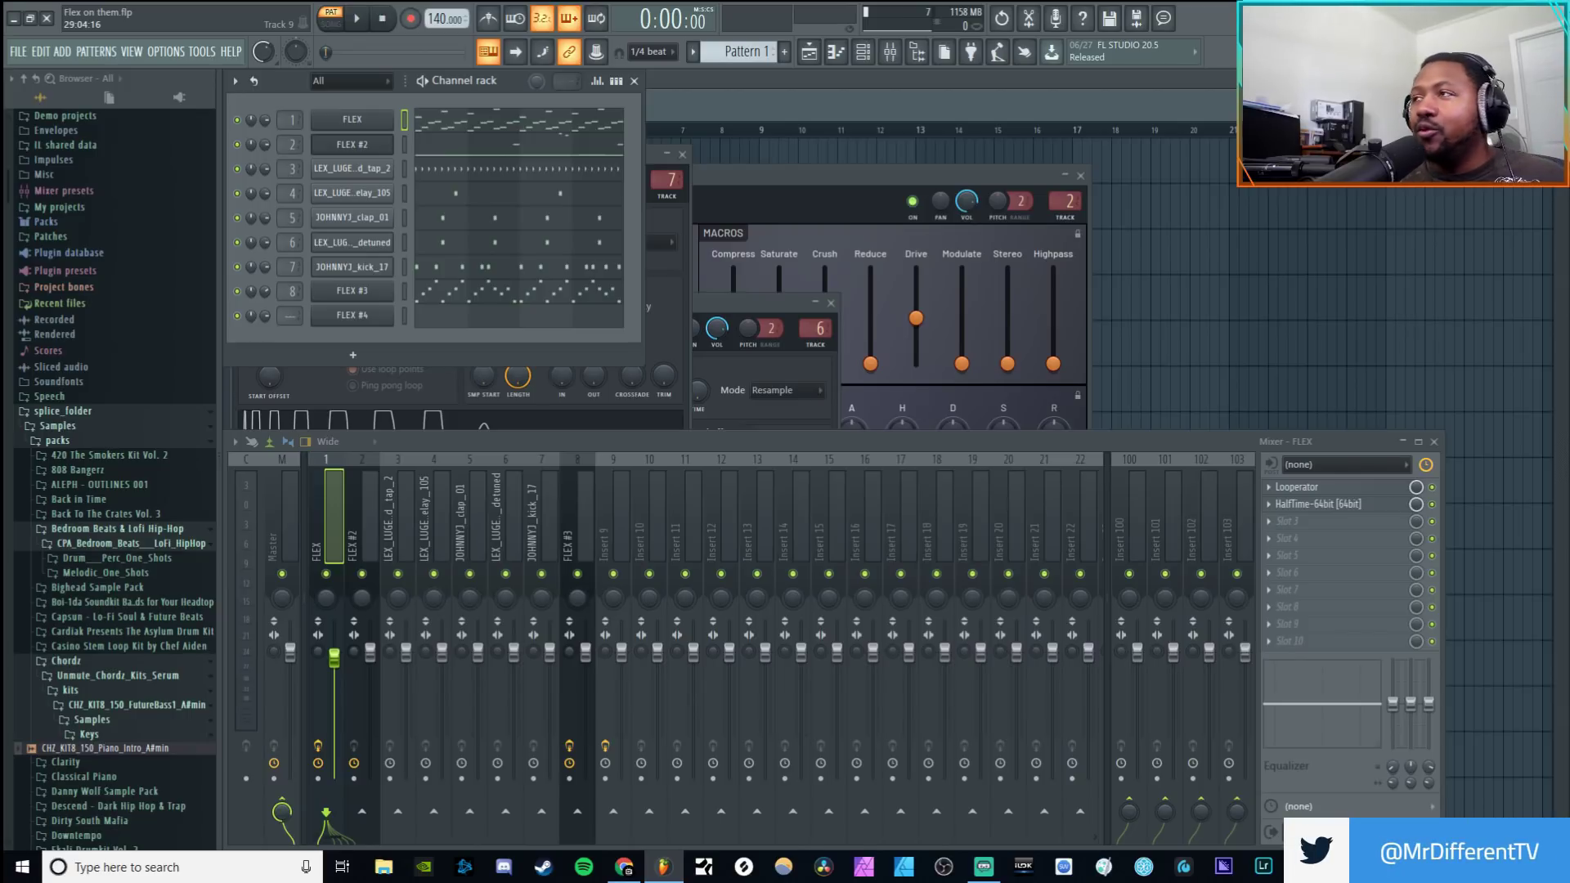
left_click(583, 519)
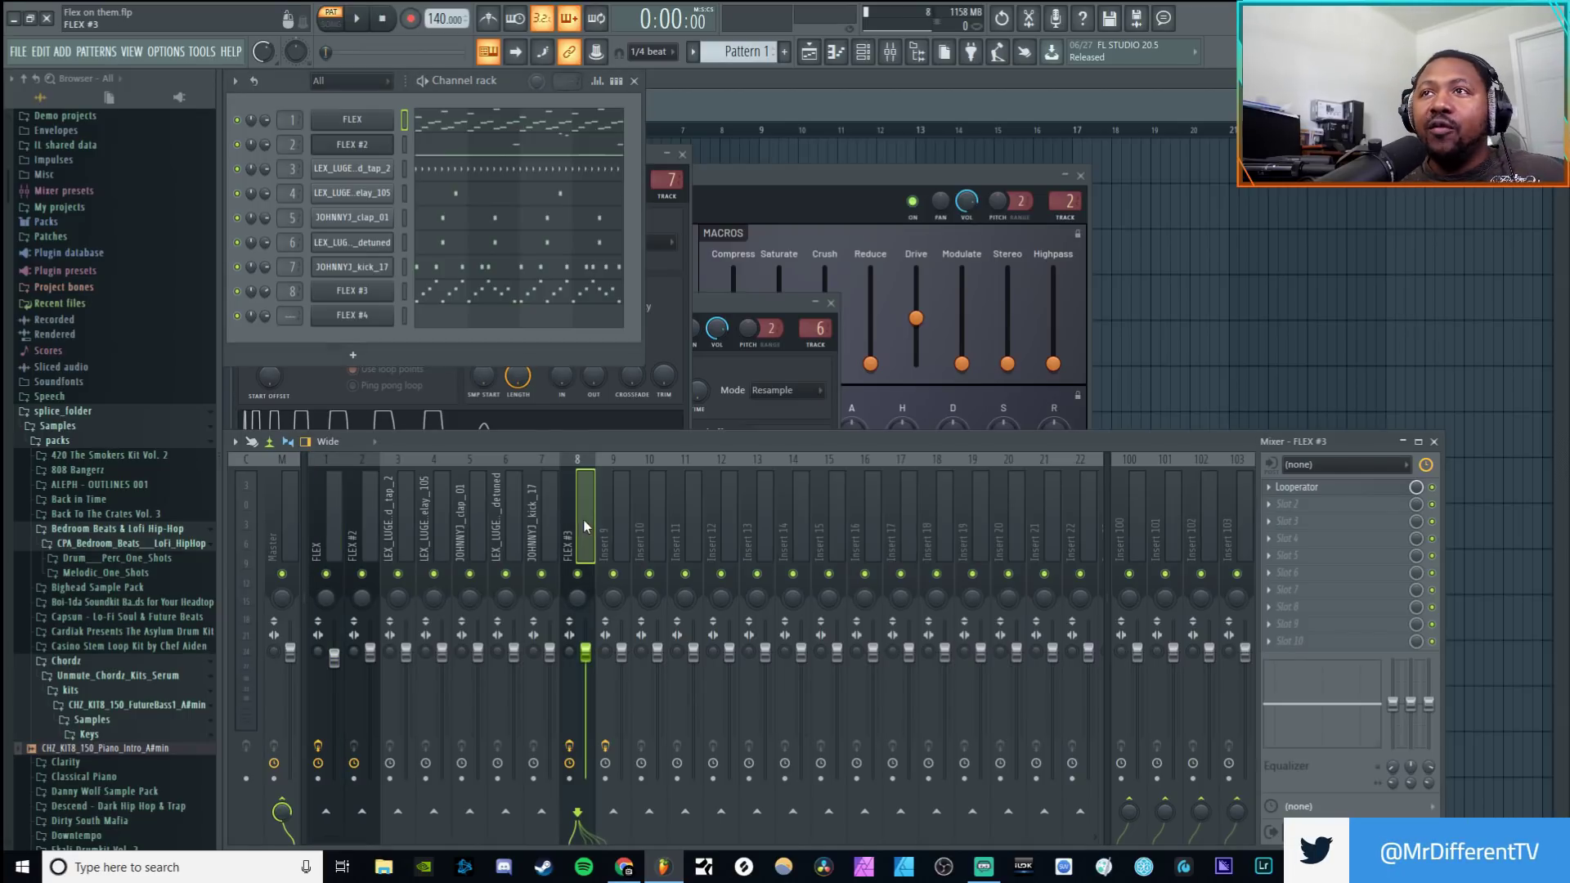
left_click(625, 523)
left_click(1331, 487)
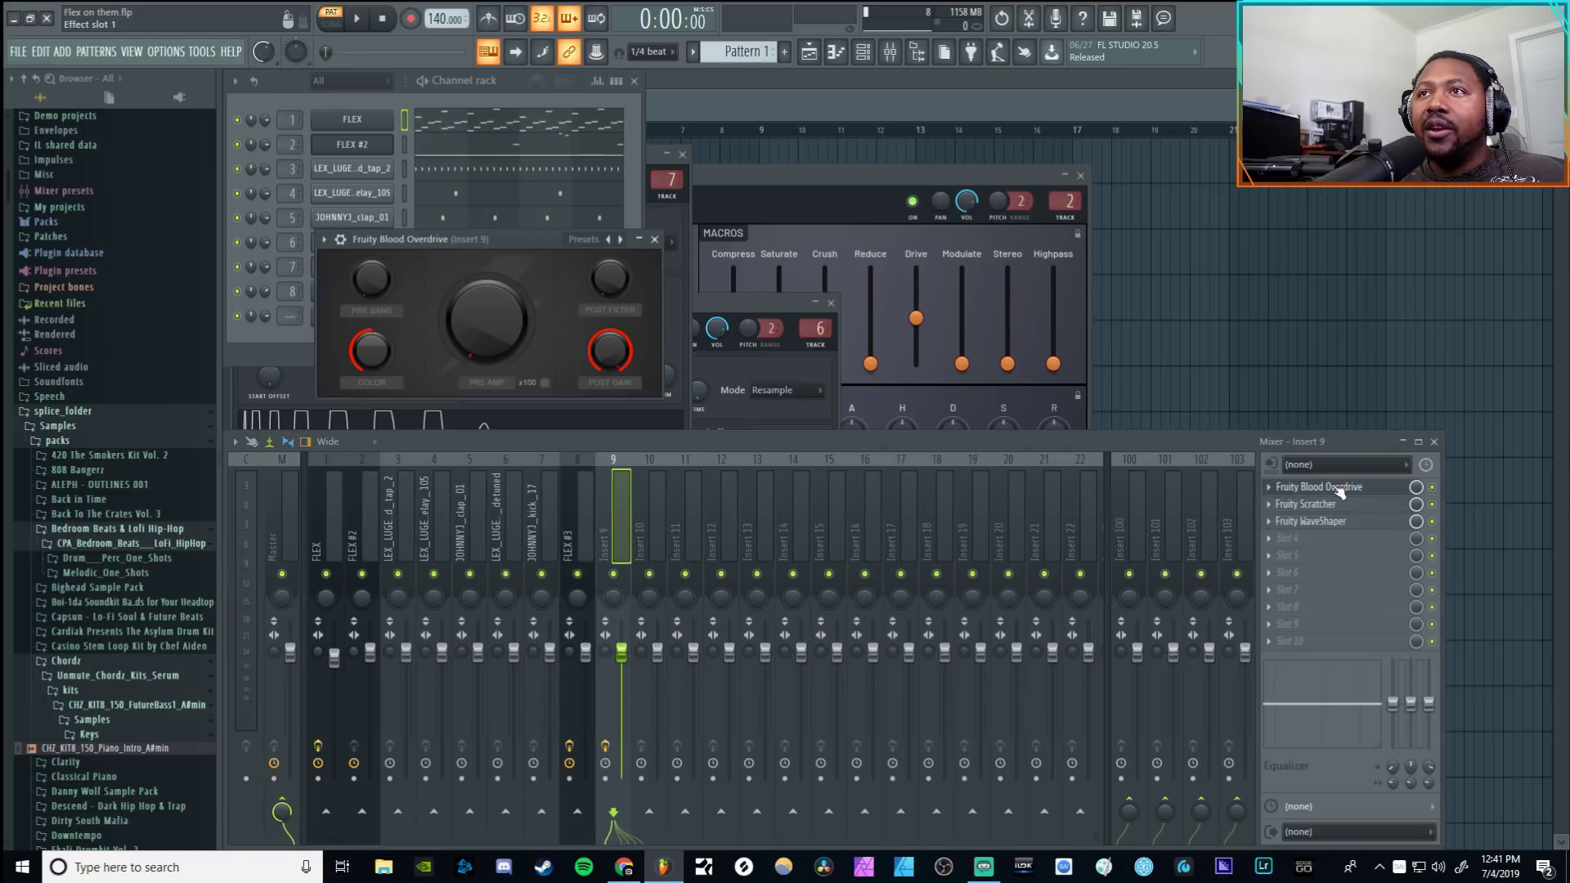
Step: Reposition the Insert 9 Fruity Blood Overdrive window and try its Pre Amp knob, returning it to zero
left_click_drag(494, 232, 663, 430)
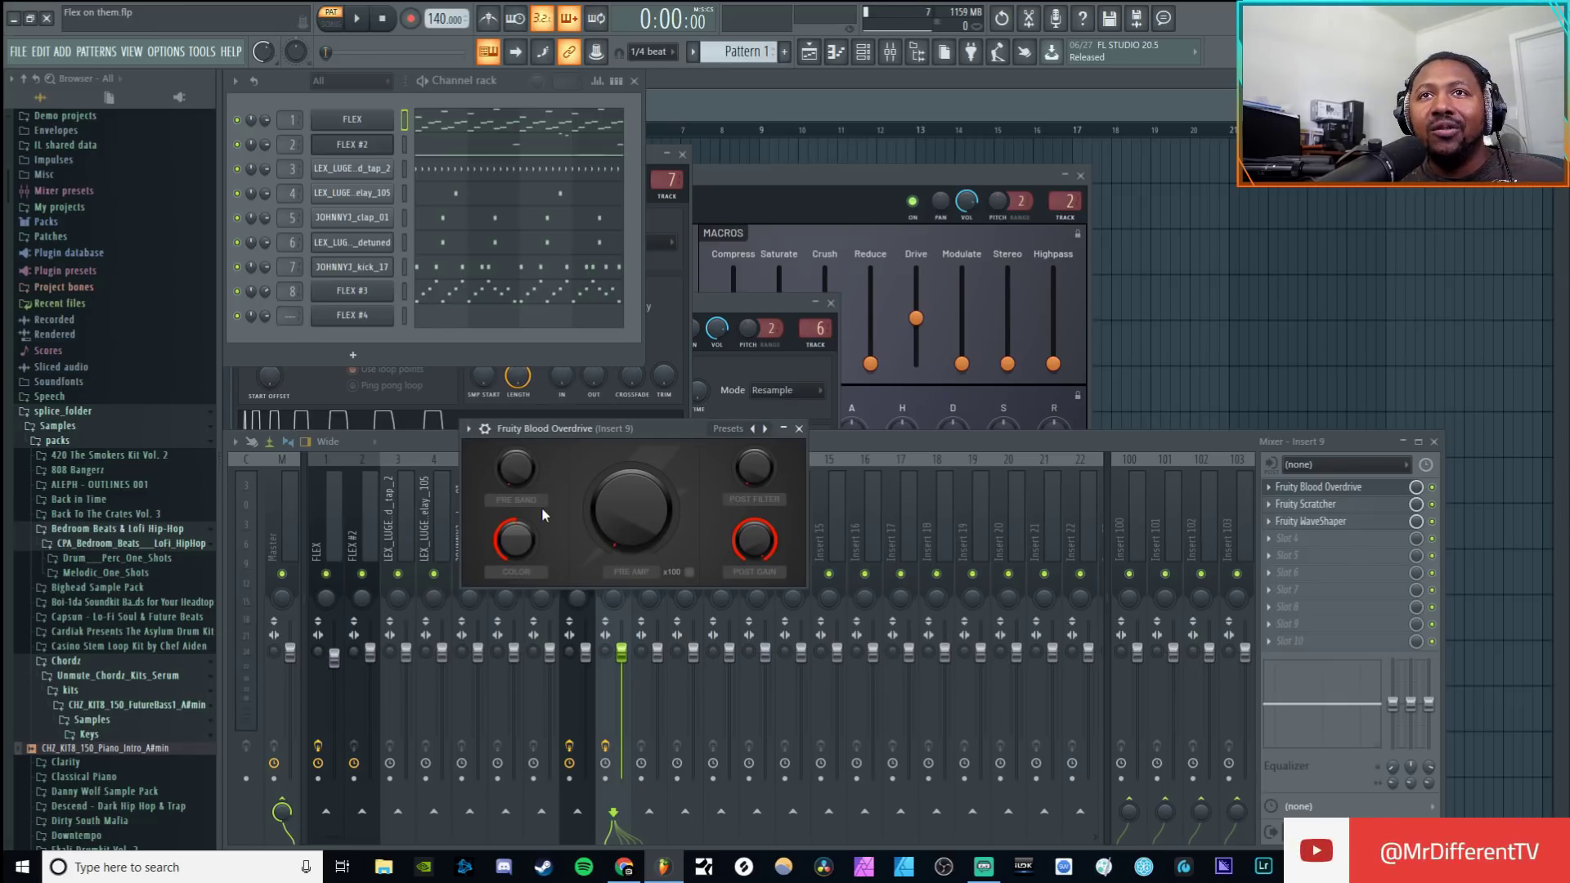
mouse_move(628, 536)
left_mouse_down()
mouse_move(628, 470)
mouse_move(623, 523)
left_mouse_up()
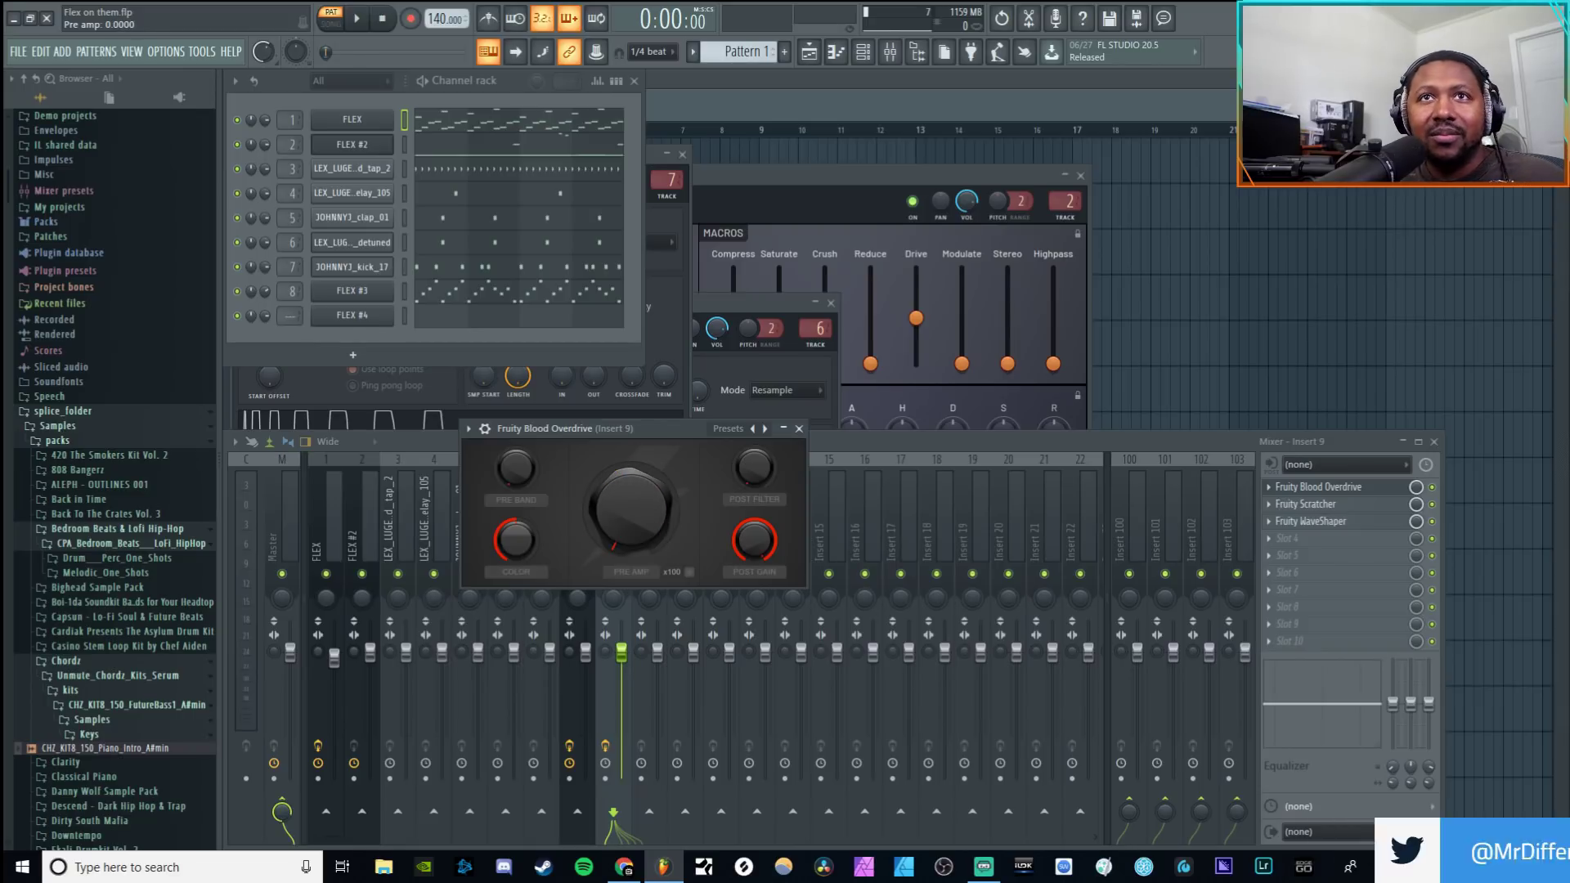
left_click_drag(698, 429, 879, 507)
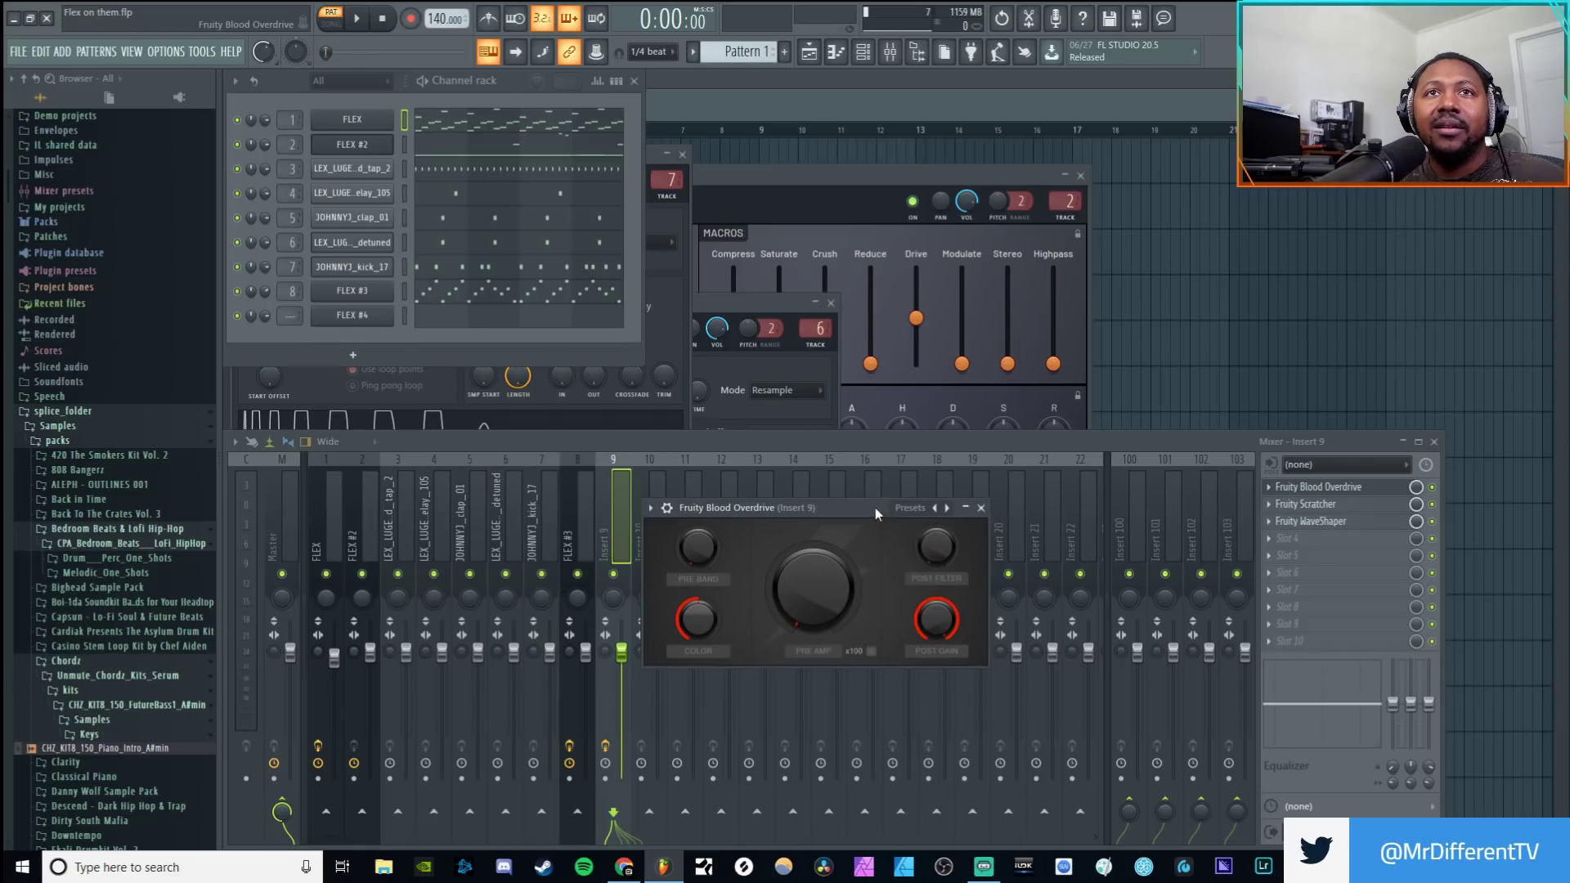
Step: Load Fruity Blood Overdrive into the first effect slot of the FLEX #2 mixer track and place its window over the mixer
left_click(360, 533)
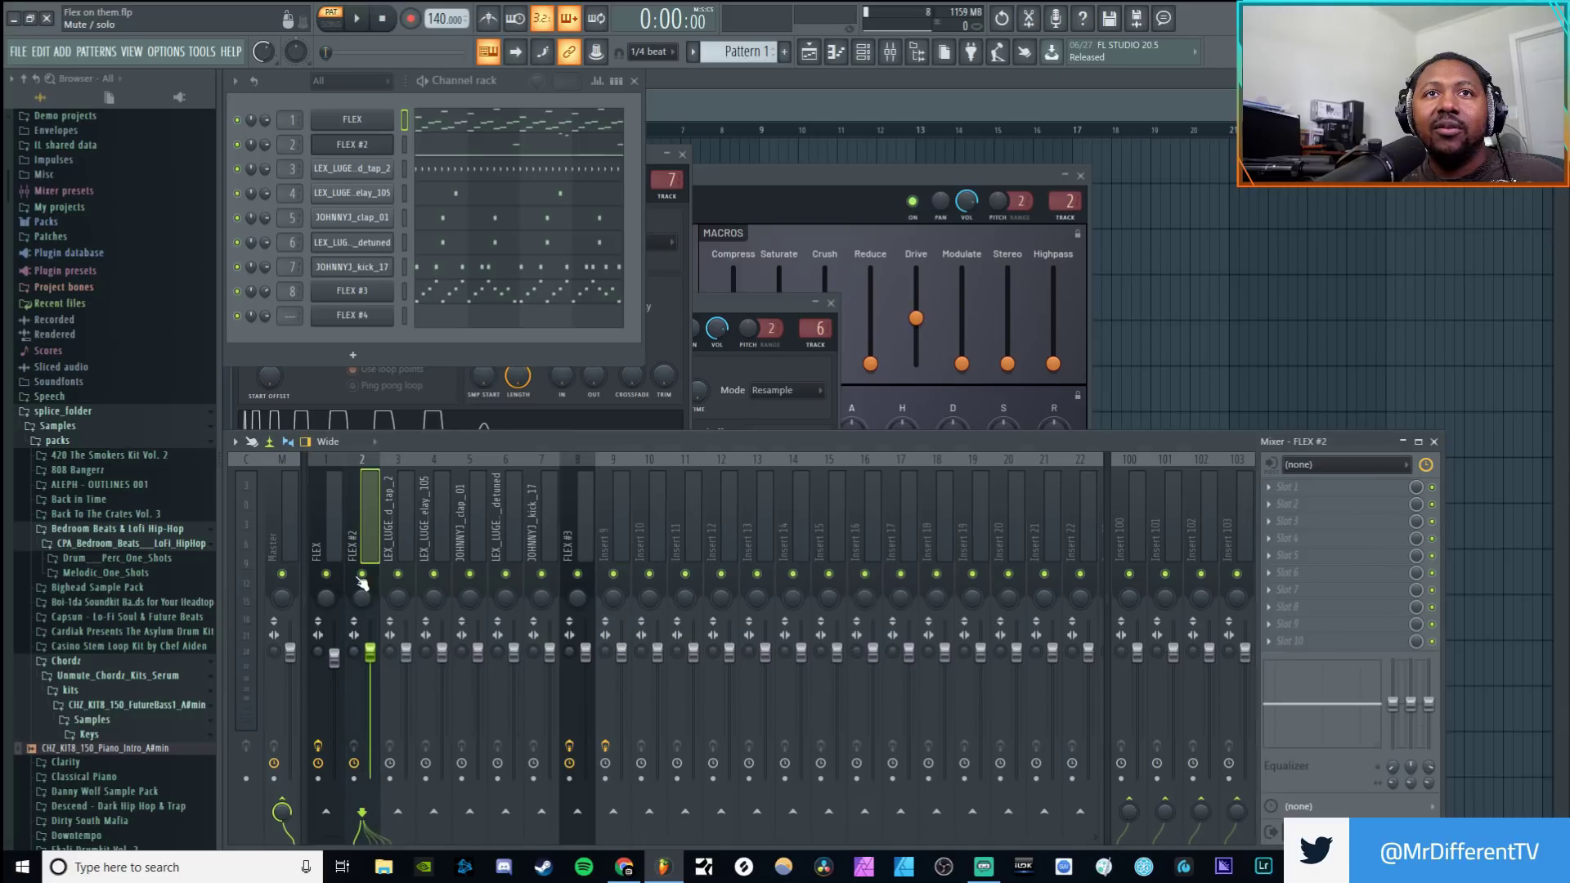
left_click(1304, 489)
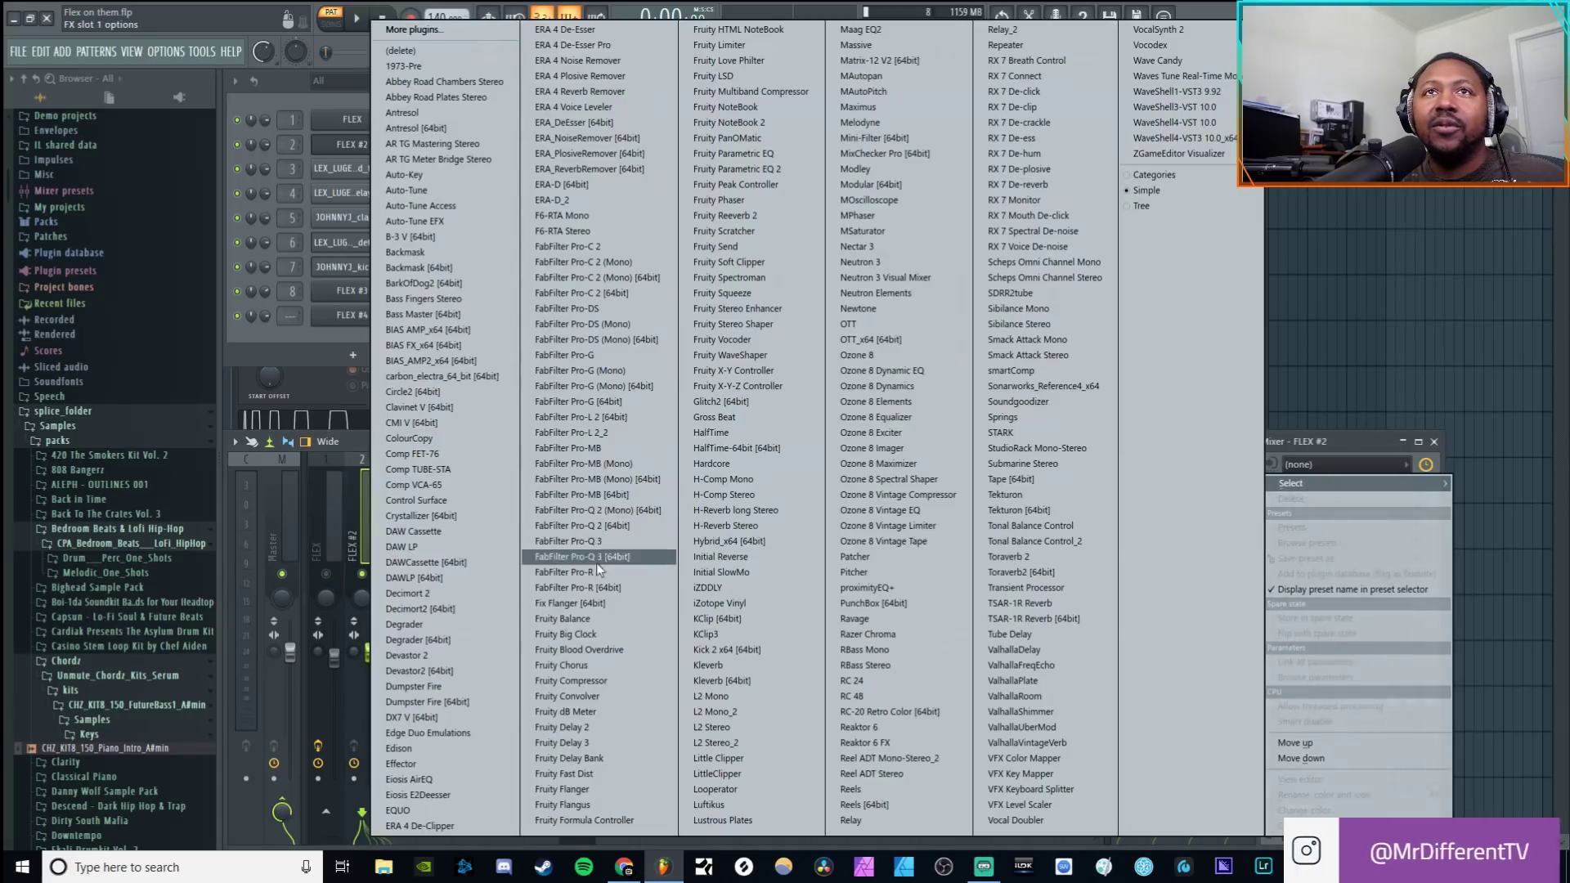
left_click(590, 650)
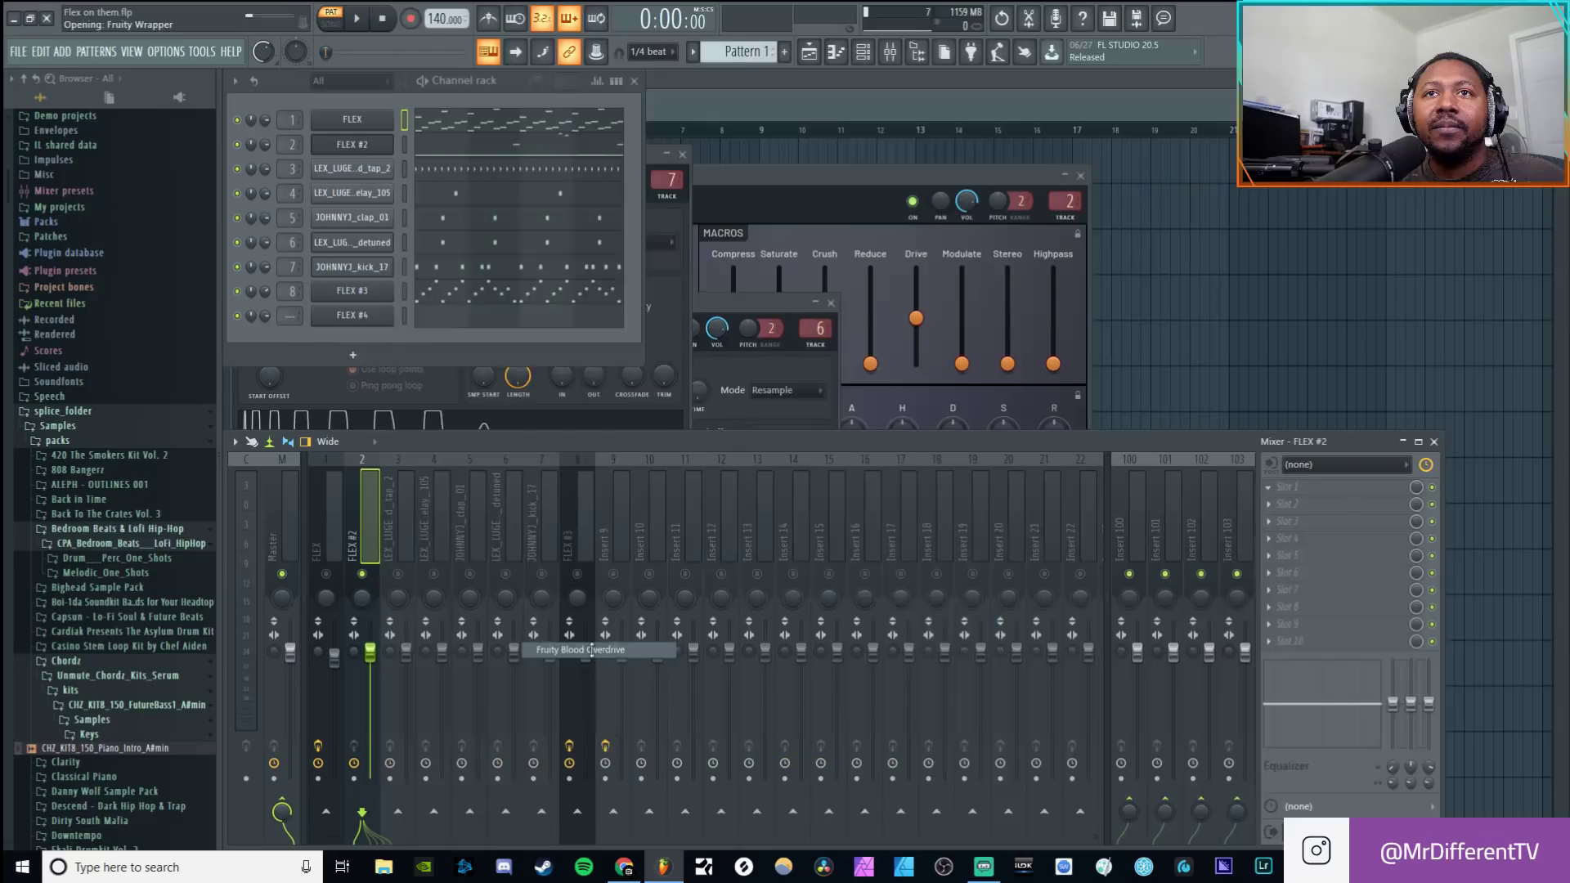
left_click_drag(552, 284, 690, 422)
Step: With the pattern playing, raise the overdrive's Pre Amp, Pre Band and Post Filter, turn Color to minimum and reduce Post Gain
left_click_drag(669, 500, 669, 455)
left_click_drag(554, 533, 554, 607)
left_click_drag(790, 531, 790, 568)
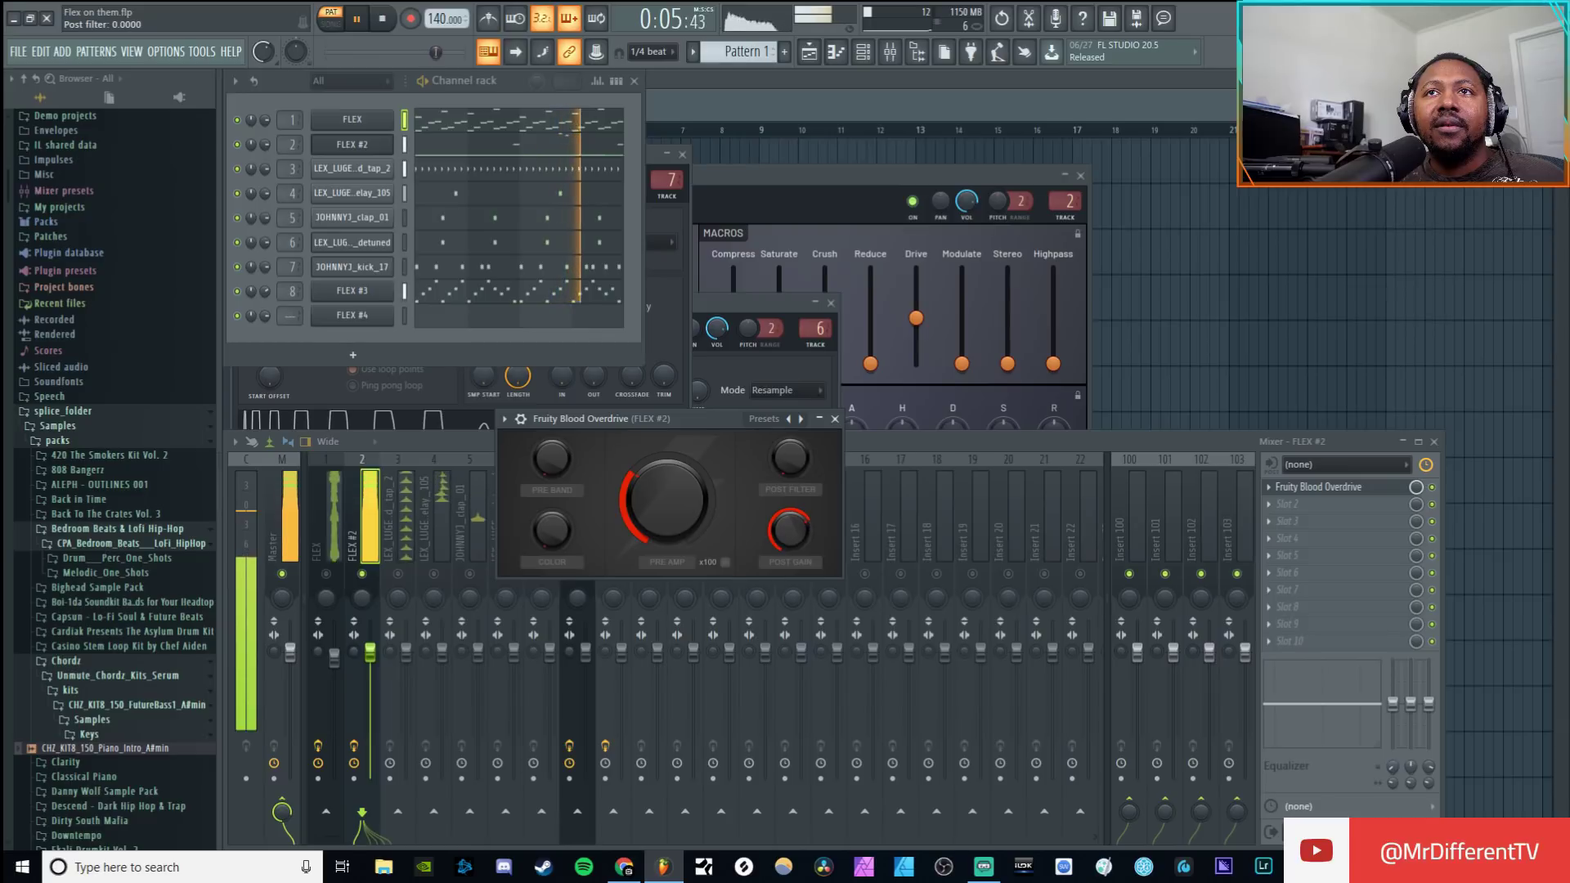
left_click_drag(790, 459, 790, 405)
left_click_drag(551, 459, 552, 427)
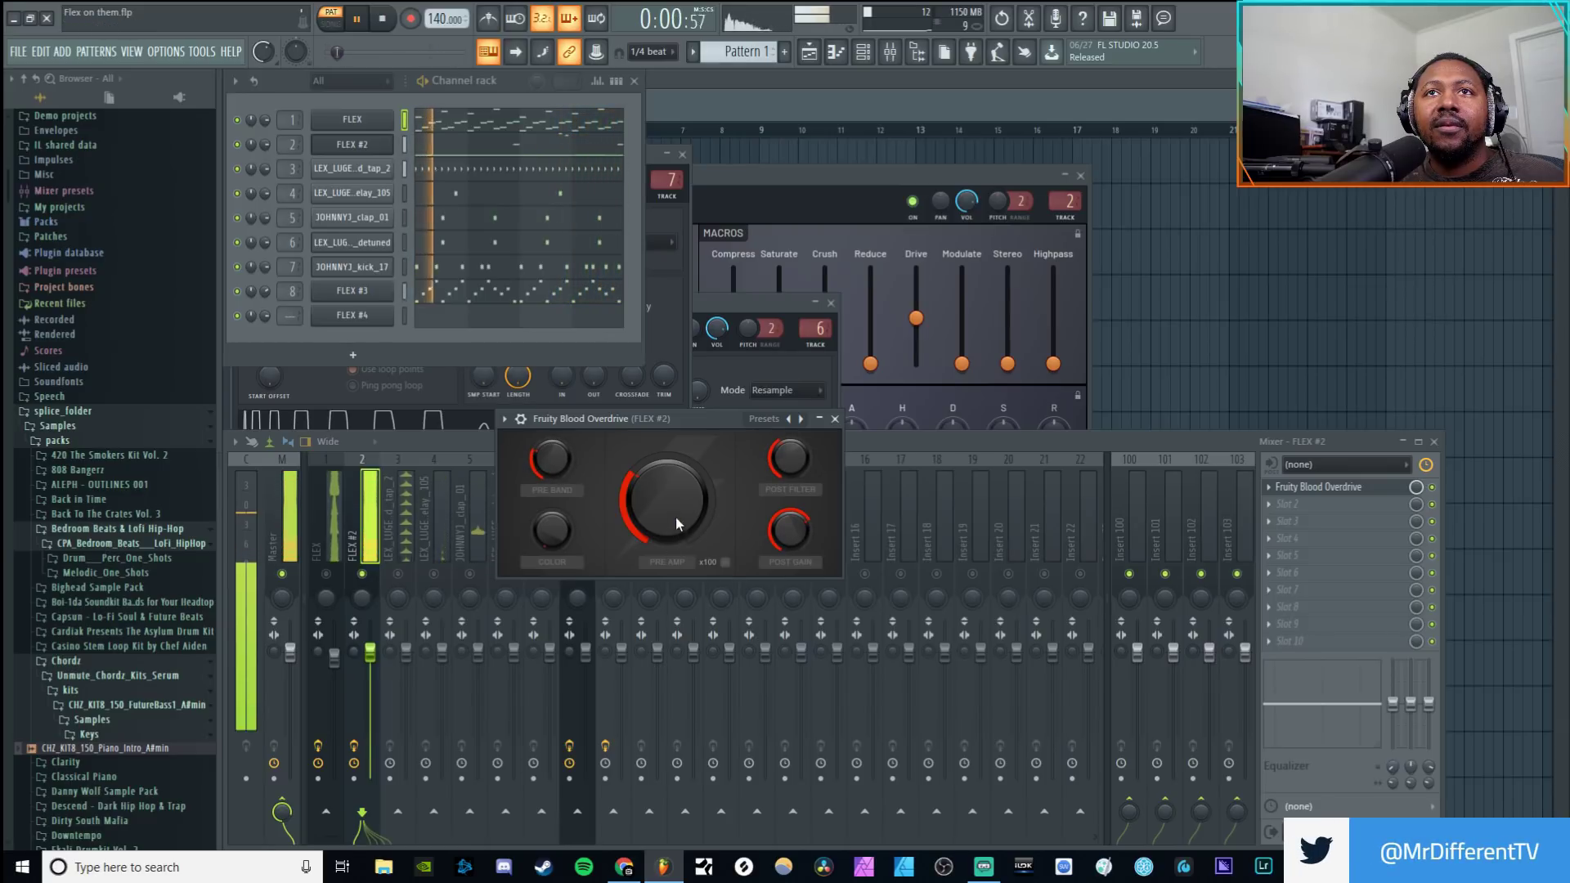
Step: Try the overdrive's x100 boost on and off, lower Pre Amp to about 0.08 and stop playback
left_click(725, 563)
left_click(728, 562)
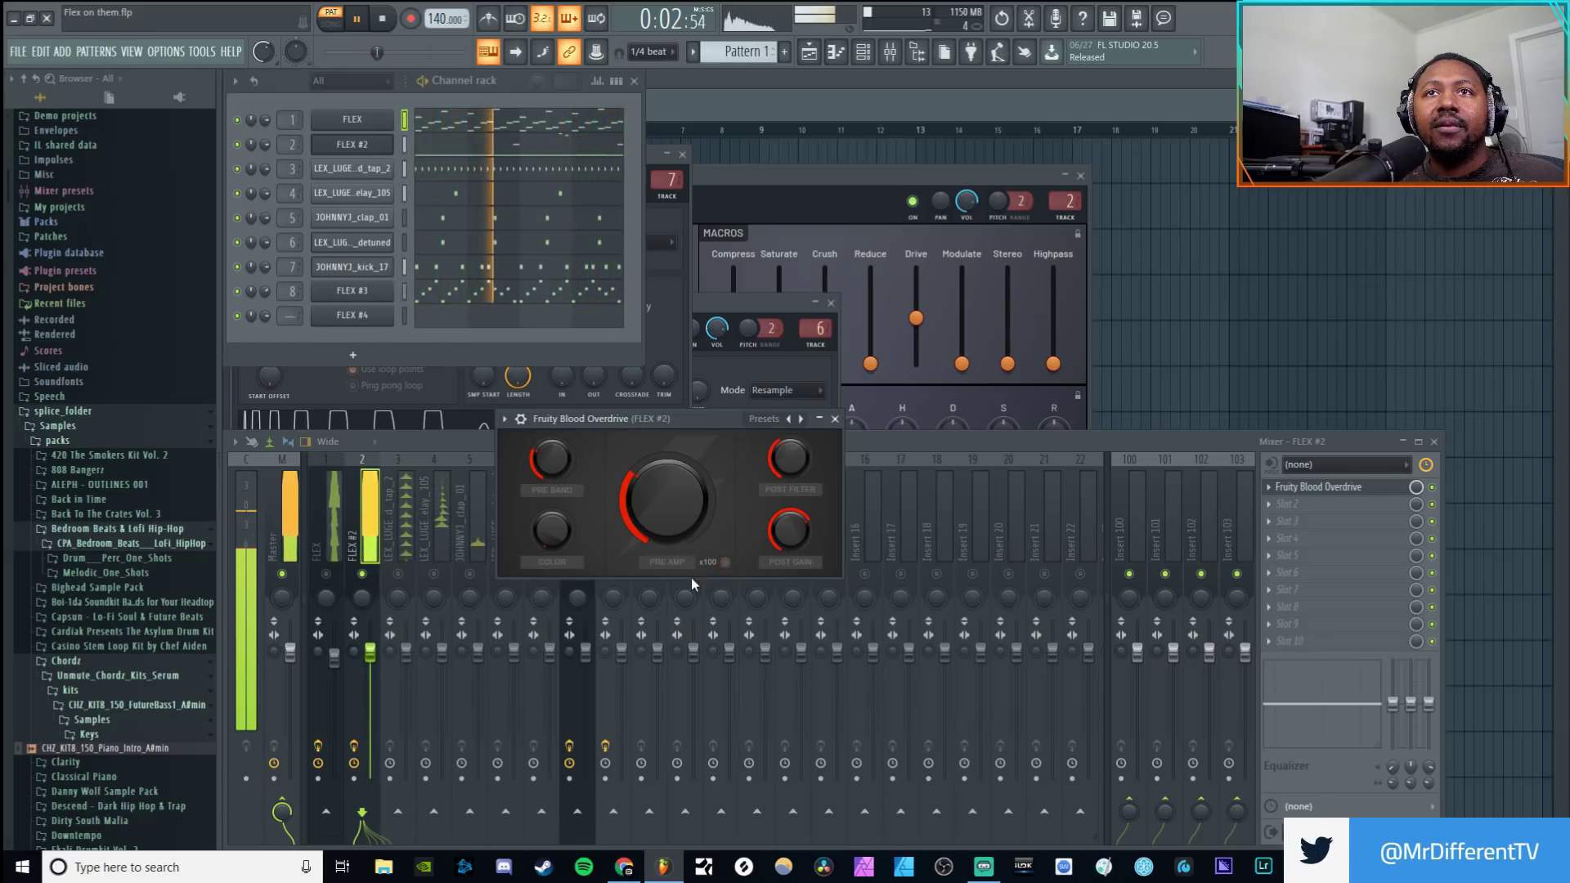
left_click(725, 562)
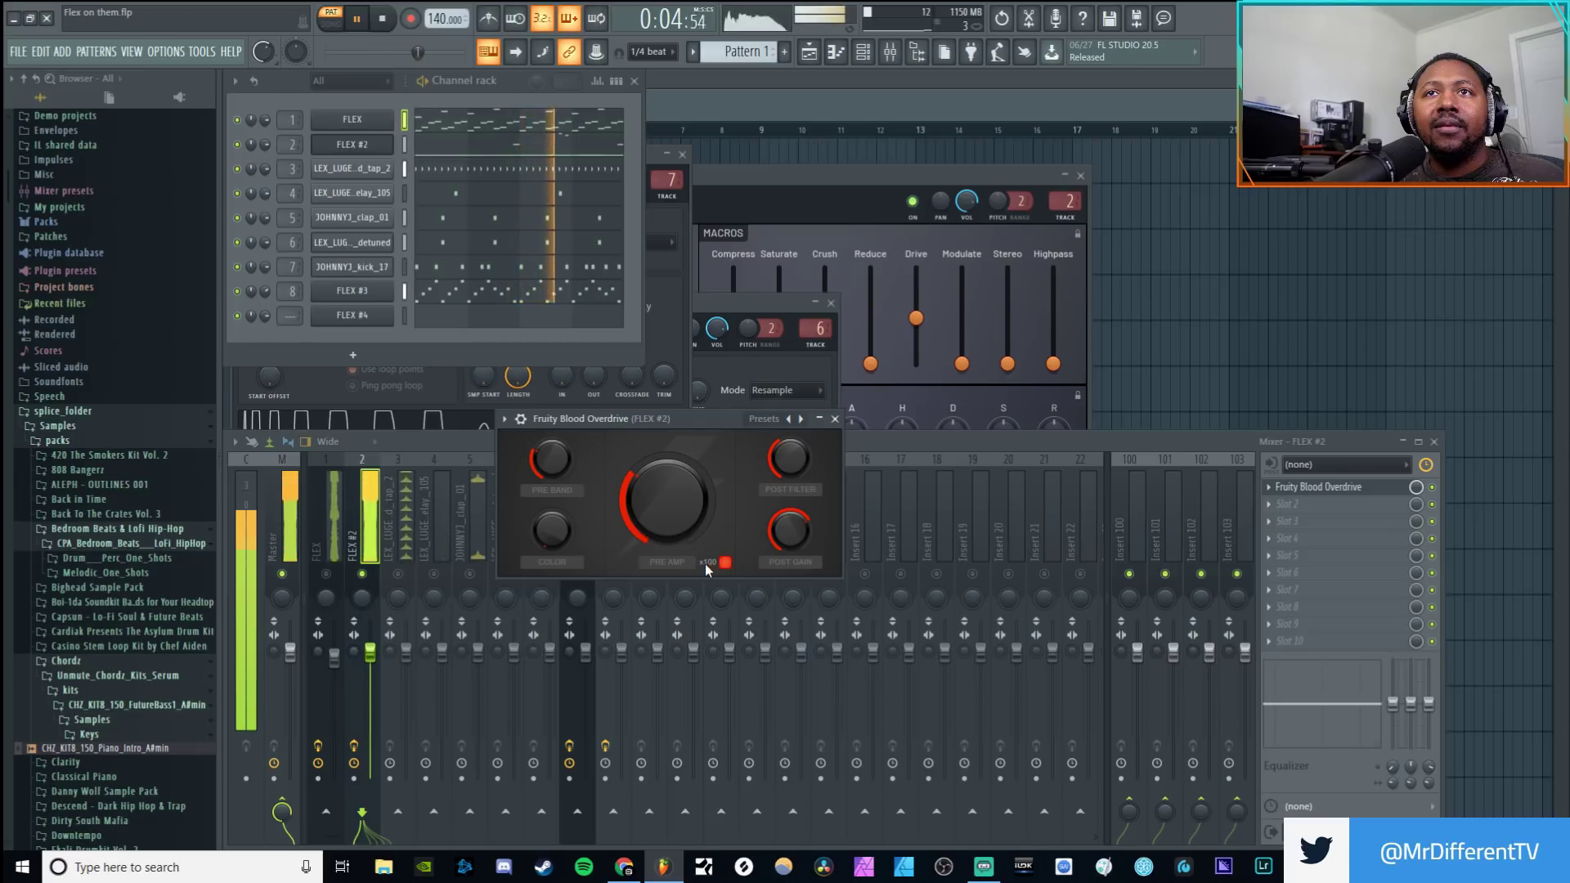
left_click_drag(683, 494, 685, 514)
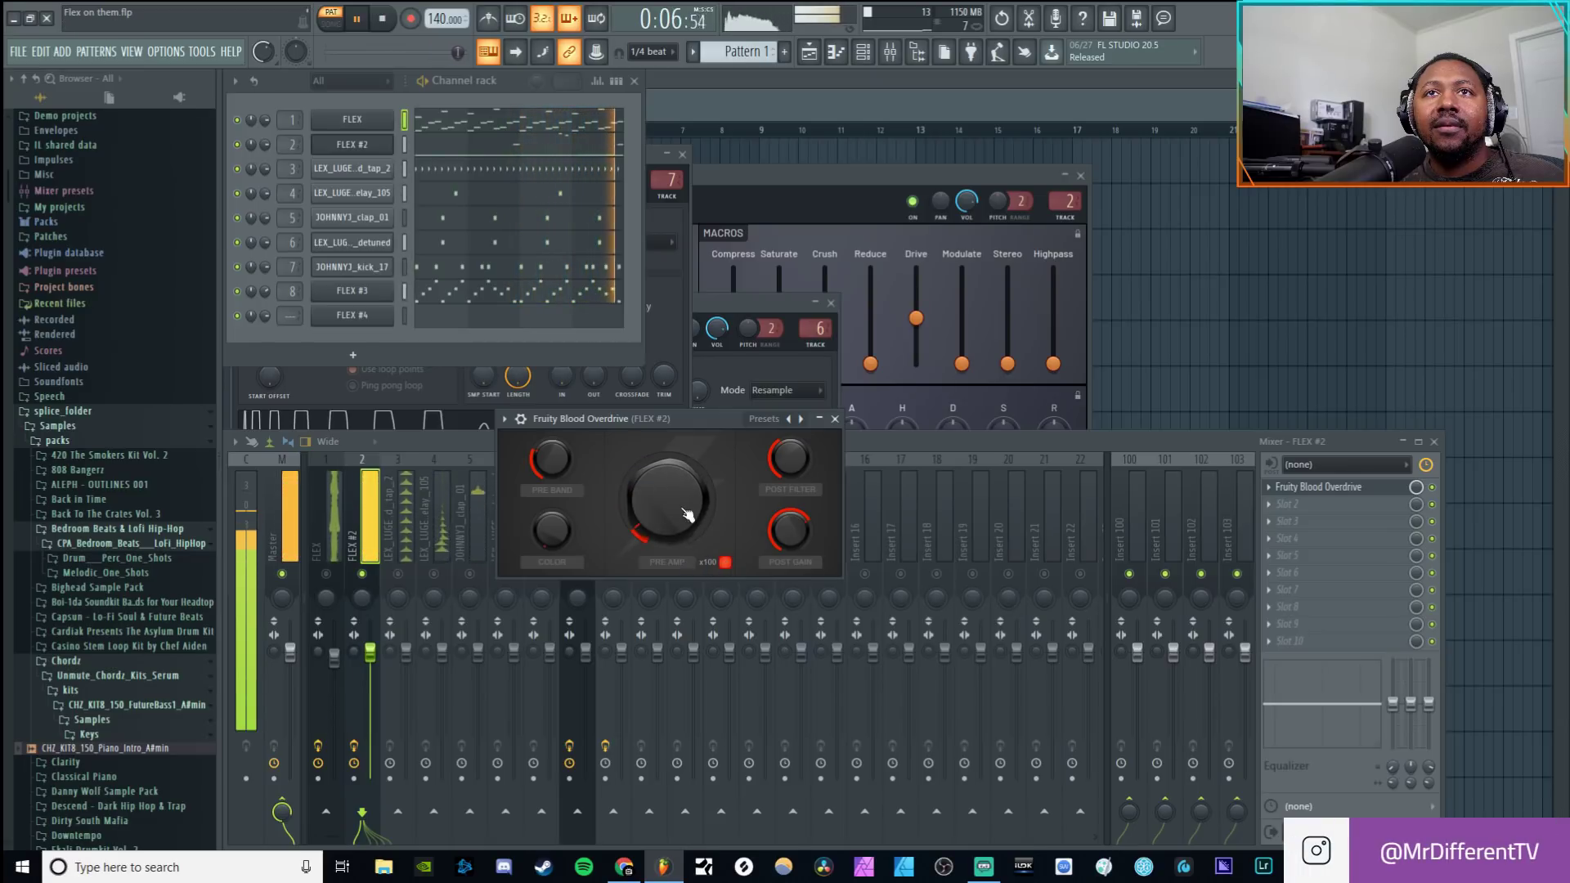
left_click(727, 562)
key("space")
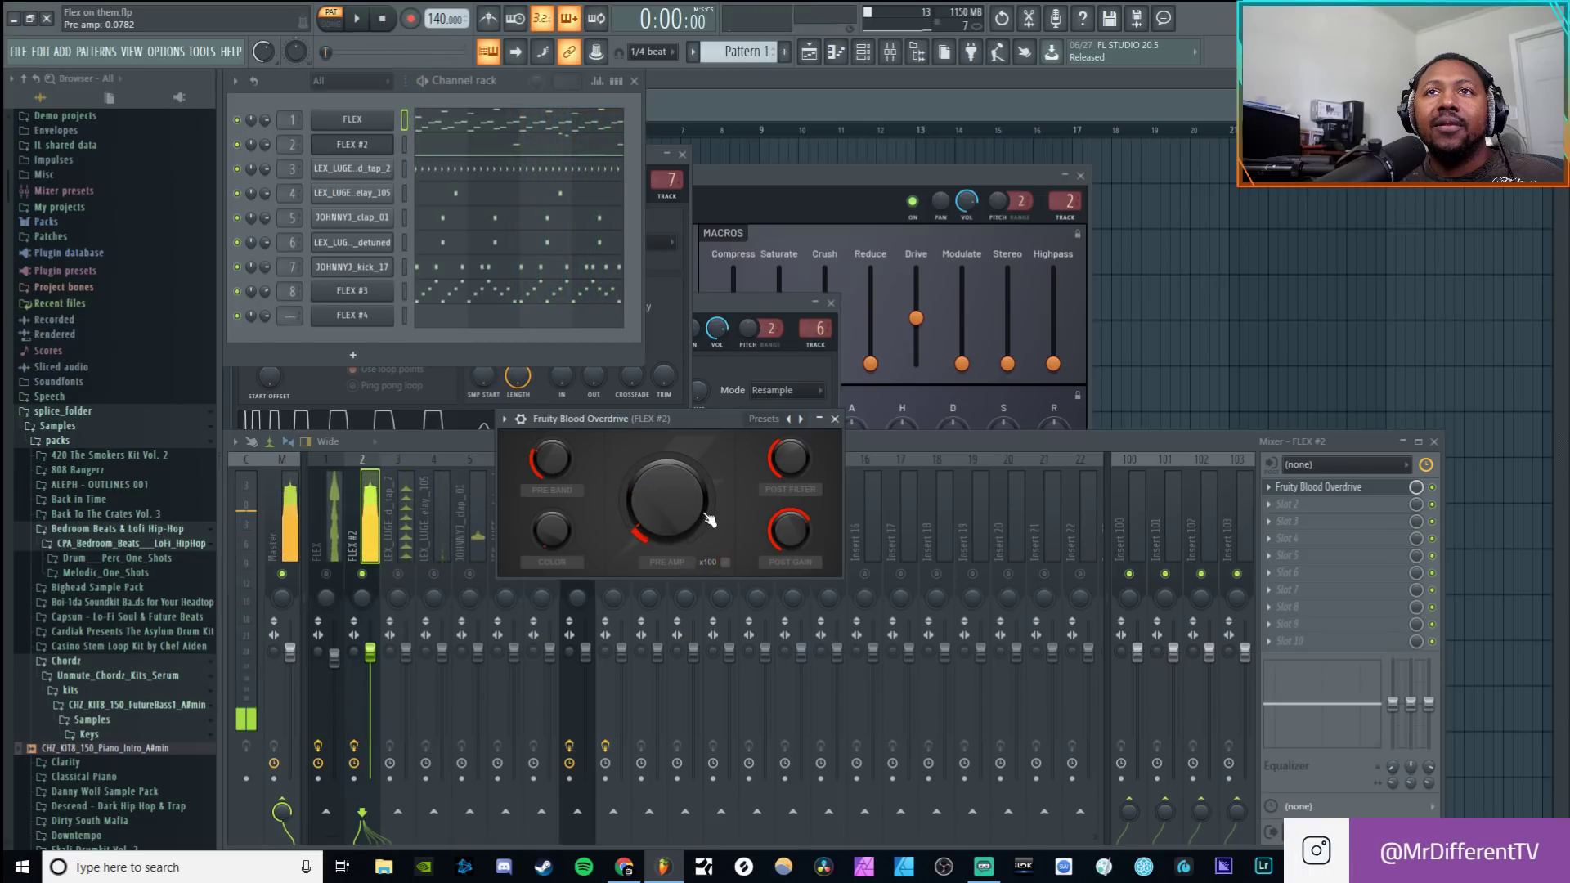
Step: Delete Fruity Blood Overdrive from the FLEX #2 mixer track and confirm the removal
left_click(1276, 488)
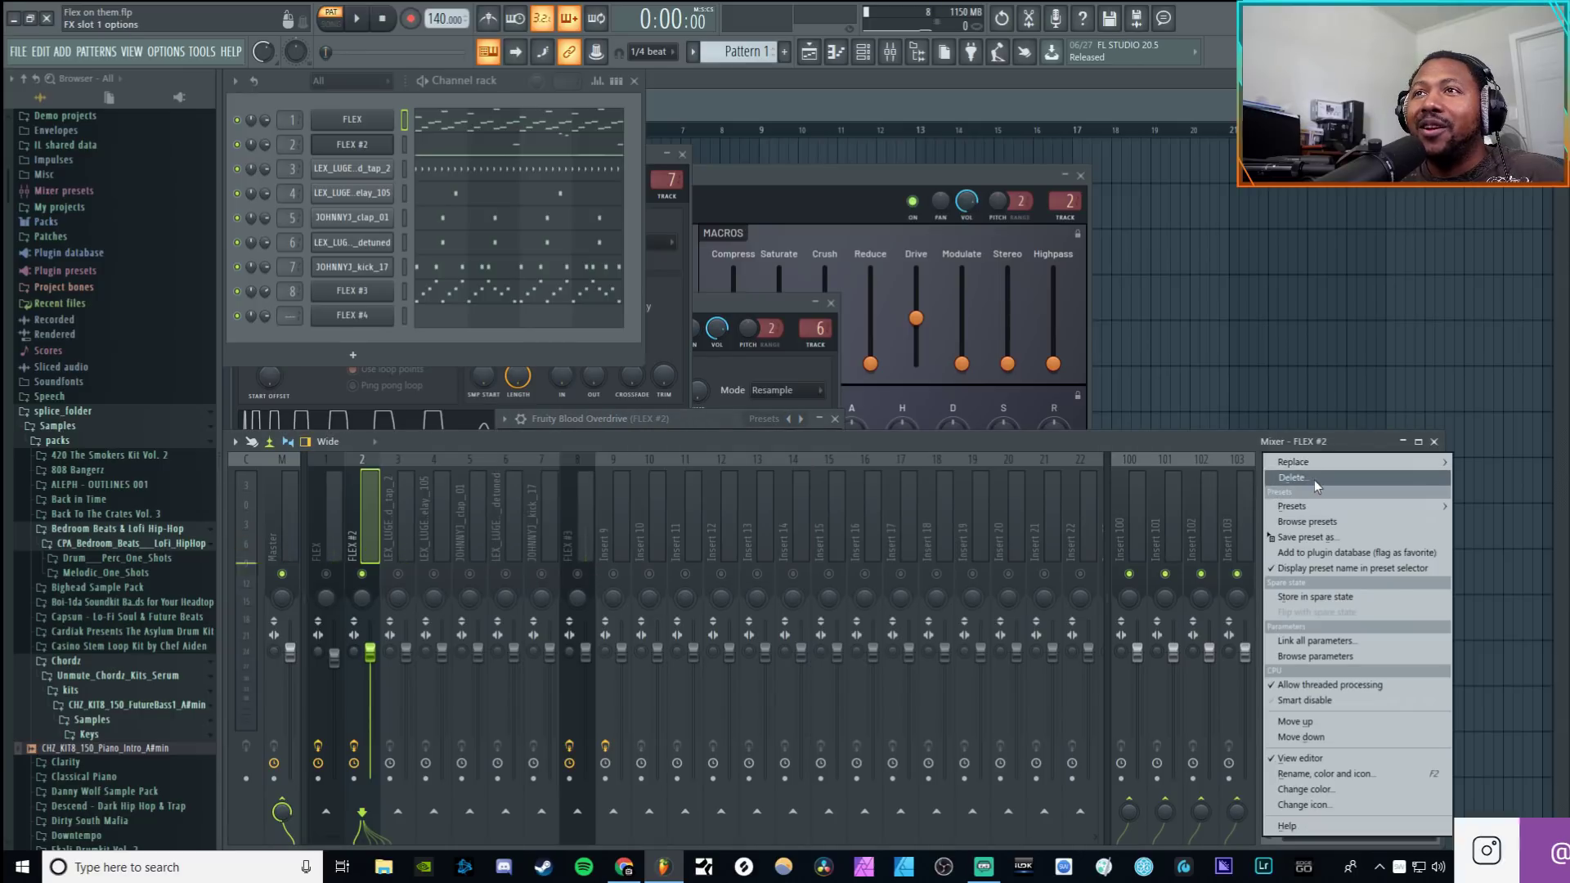
left_click(1308, 481)
key("Return")
Step: Reopen Fruity Blood Overdrive on mixer Insert 9 and place its window below the channel rack
left_click(618, 532)
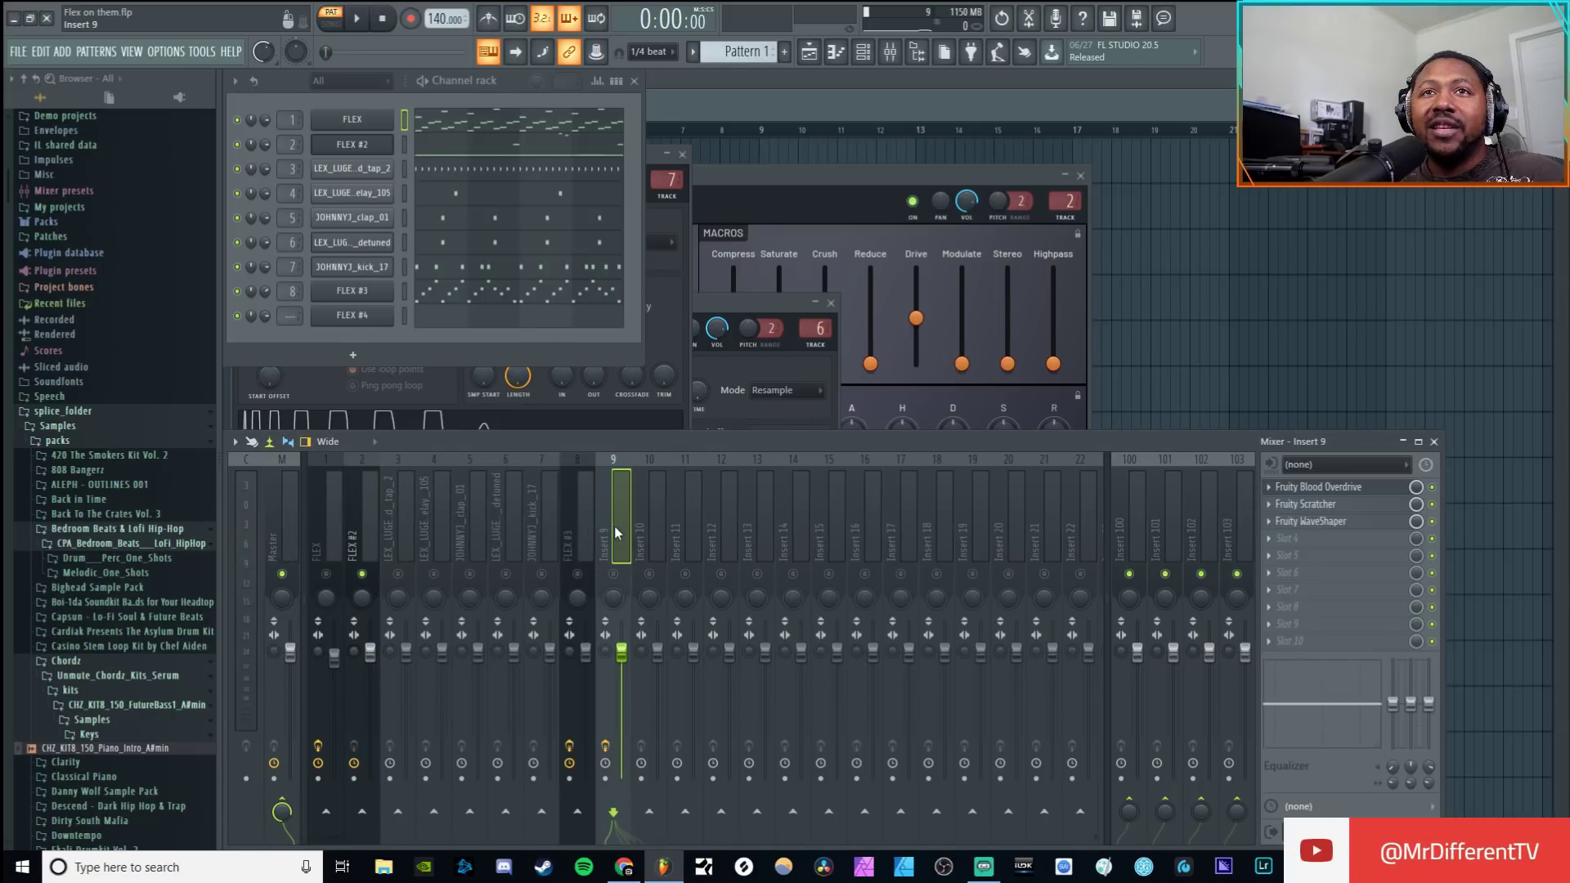
left_click(1361, 486)
left_click_drag(847, 492, 418, 378)
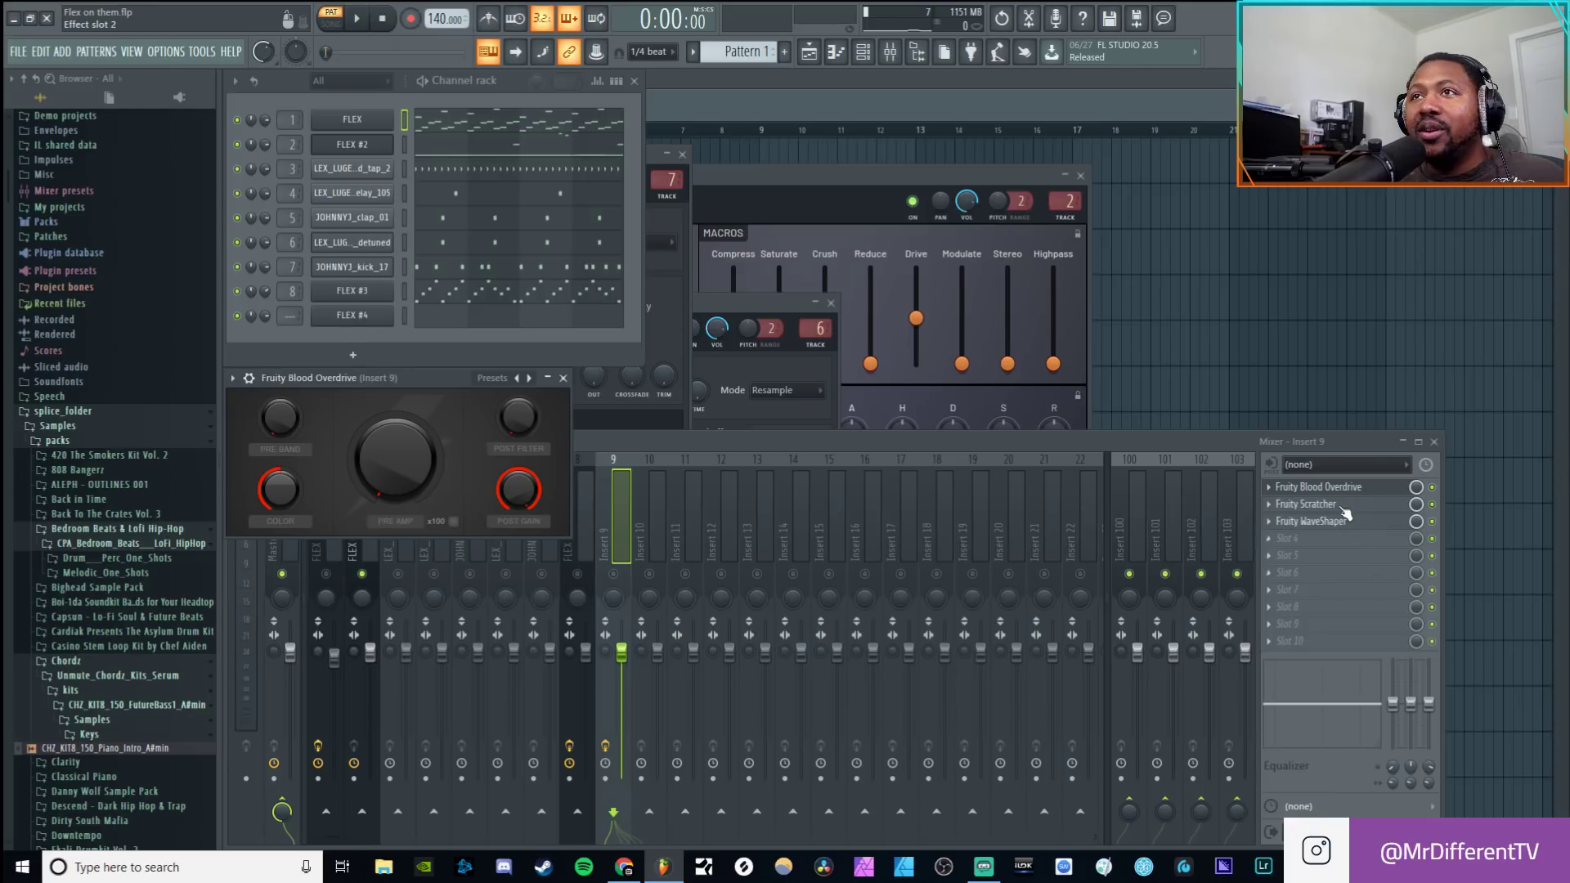
Step: Open Fruity WaveShaper on Insert 9, bend the curve's midpoint slightly upward and close the plugin
left_click(1310, 522)
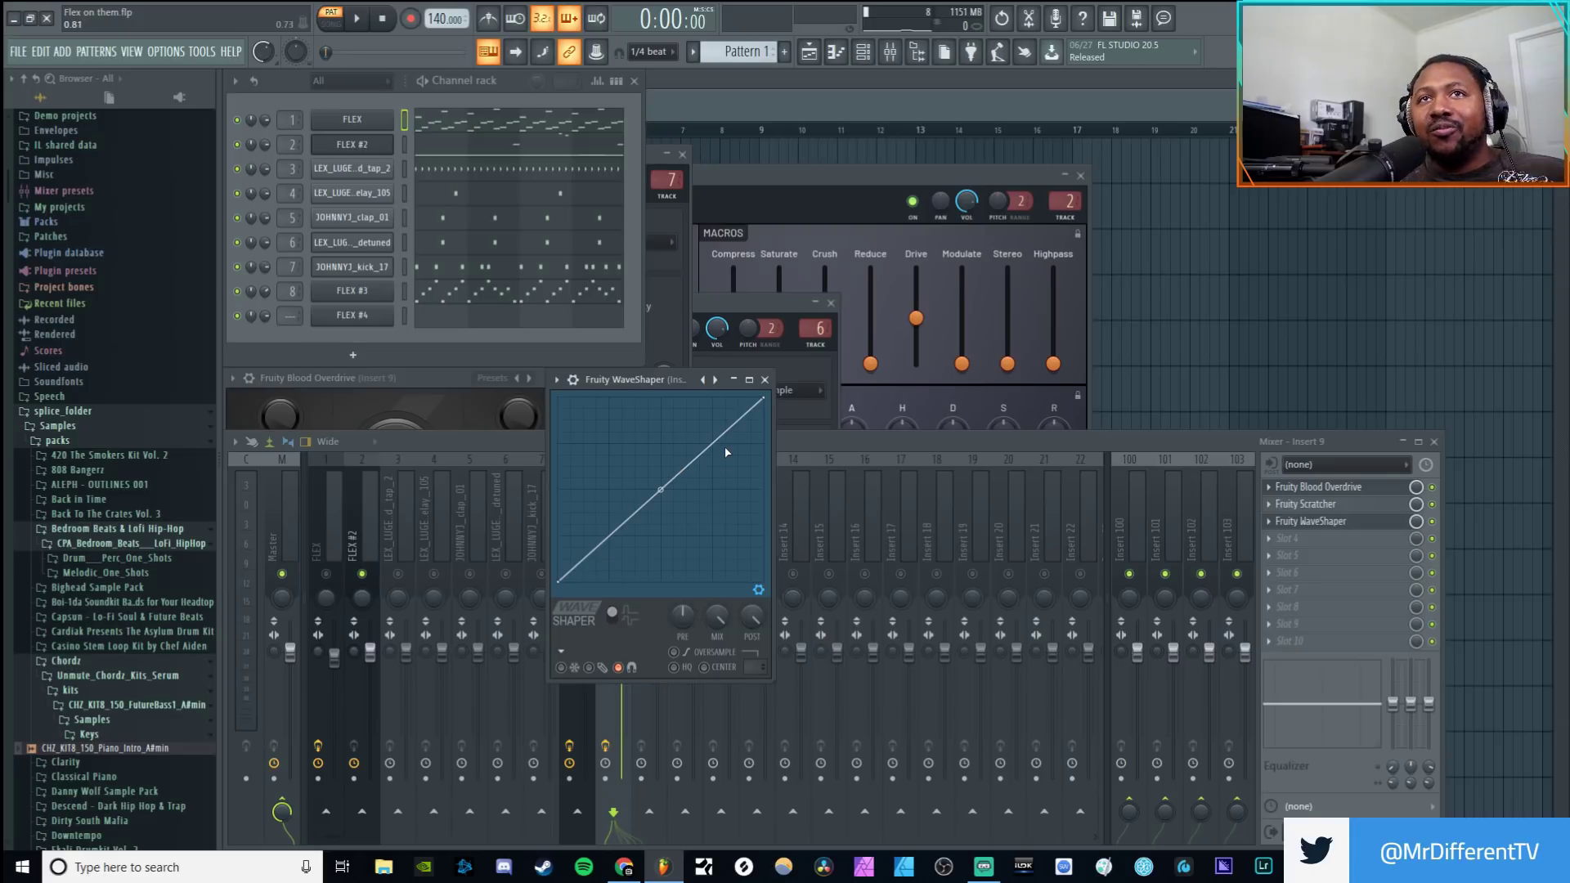
mouse_move(670, 488)
left_mouse_down()
mouse_move(661, 416)
mouse_move(661, 475)
left_mouse_up()
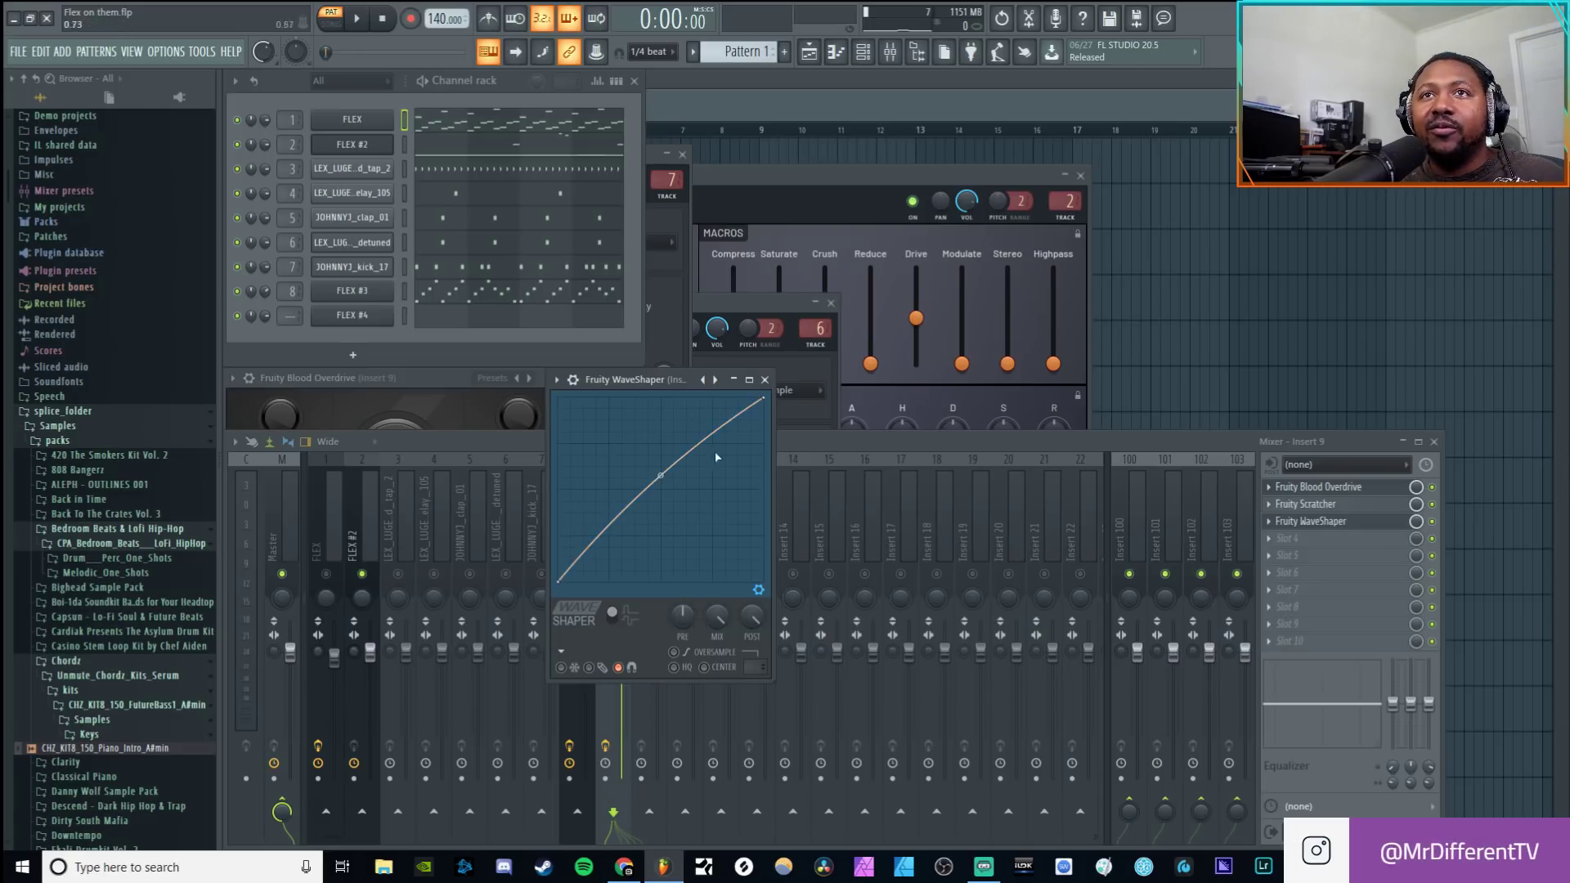
left_click(766, 380)
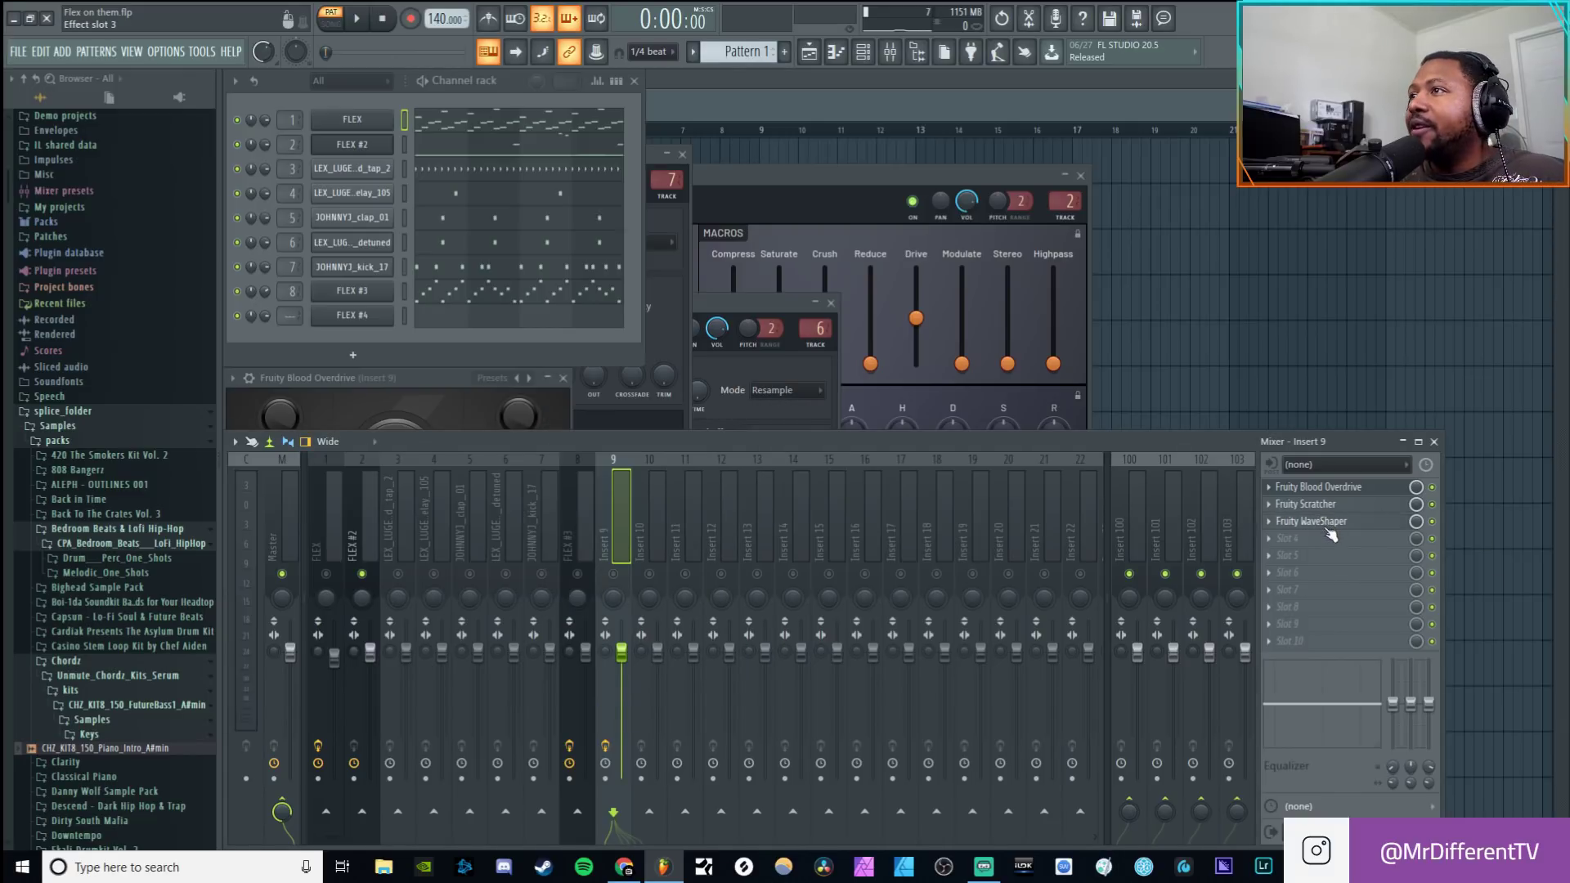
Step: Open Fruity Scratcher on Insert 9, place its window over the mixer and spin the record
left_click(1343, 505)
left_click_drag(821, 227, 693, 381)
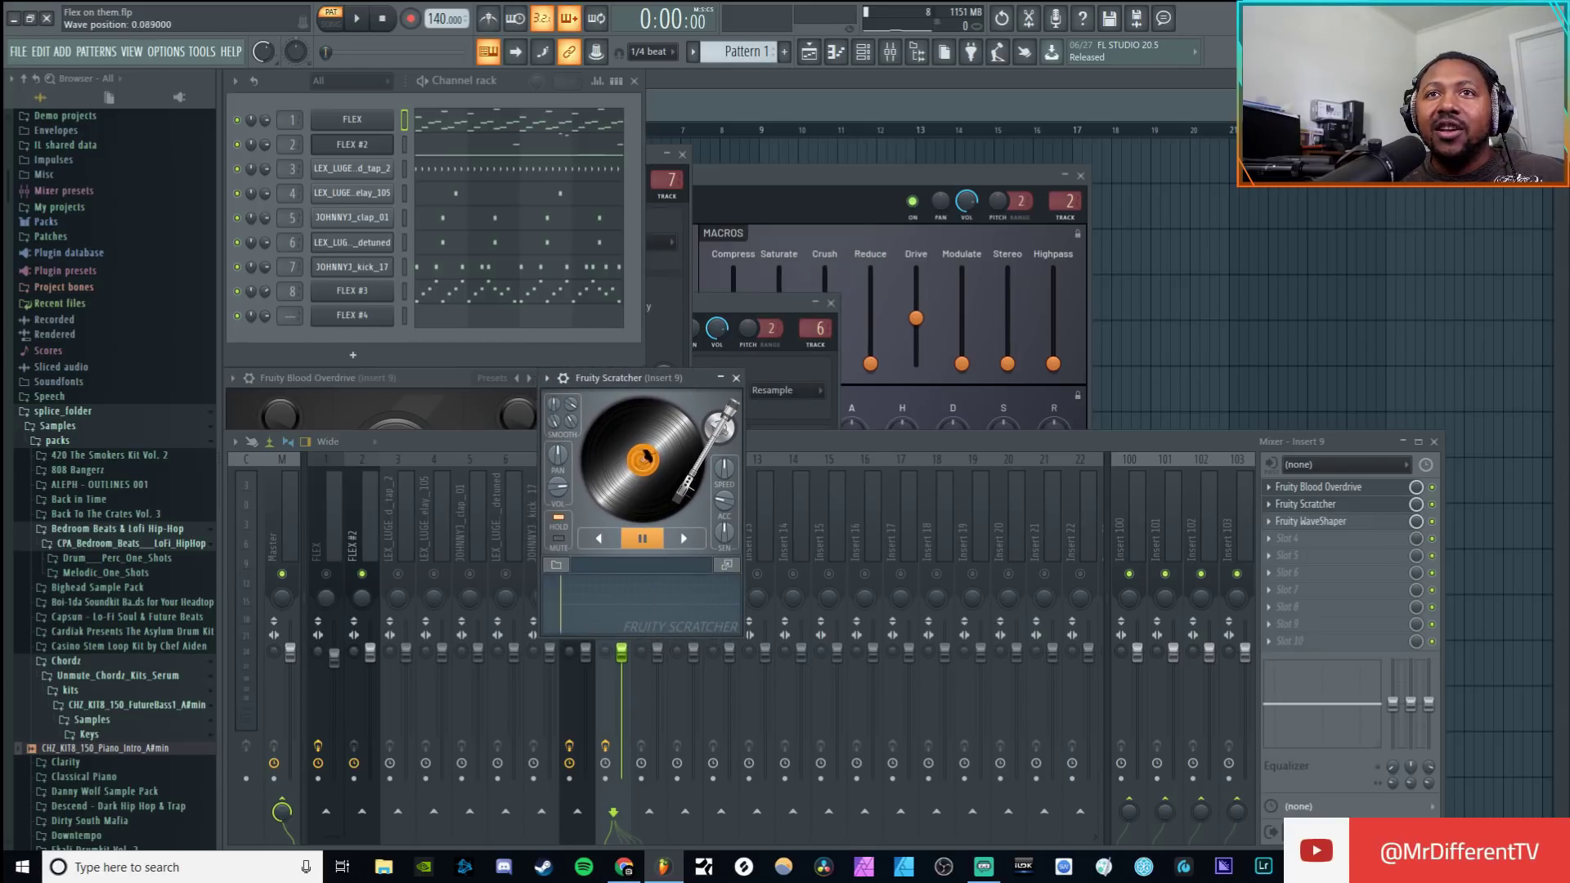
left_click_drag(642, 459, 642, 506)
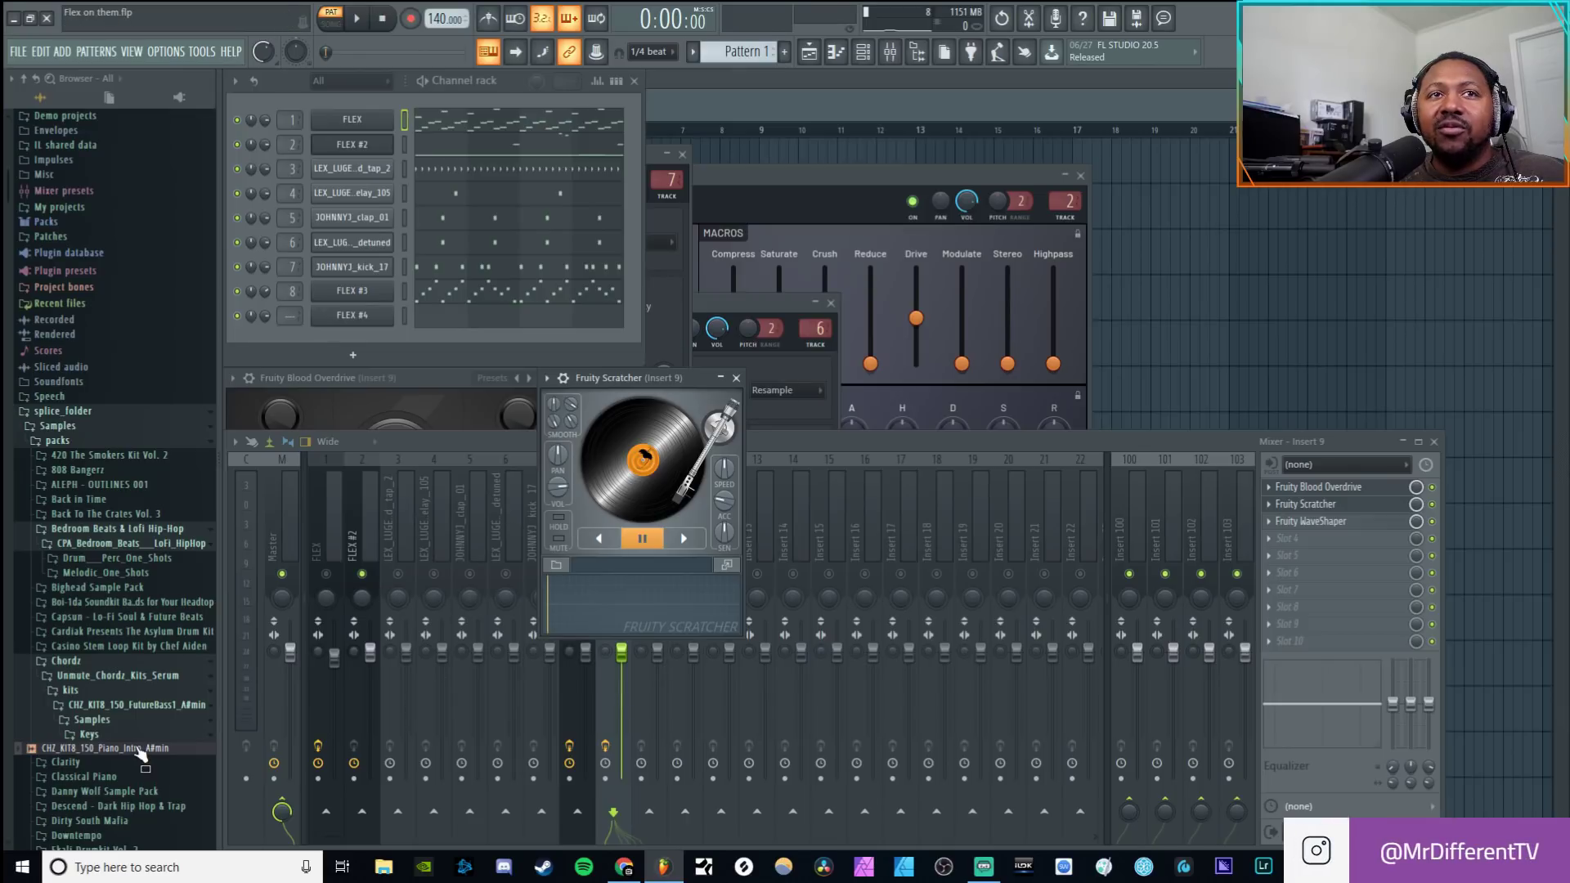
Step: Load the CHZ_KIT8_150_Piano_Intro_A#min sample into Fruity Scratcher, audition it forward and pause it
left_click_drag(141, 756, 684, 605)
left_click(682, 539)
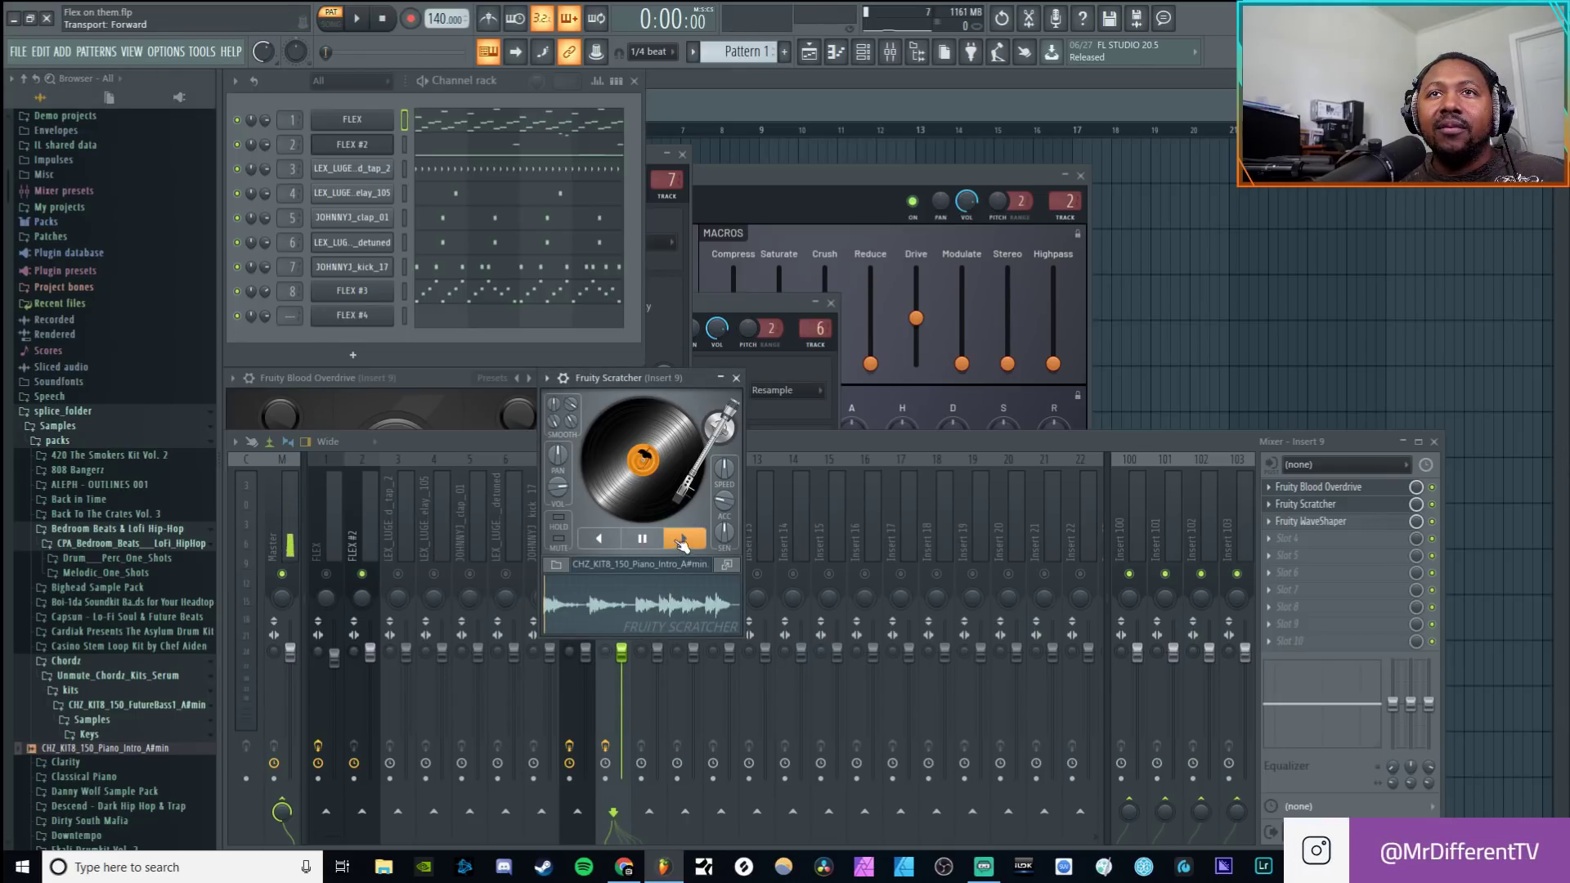
left_click(653, 541)
left_click(702, 605)
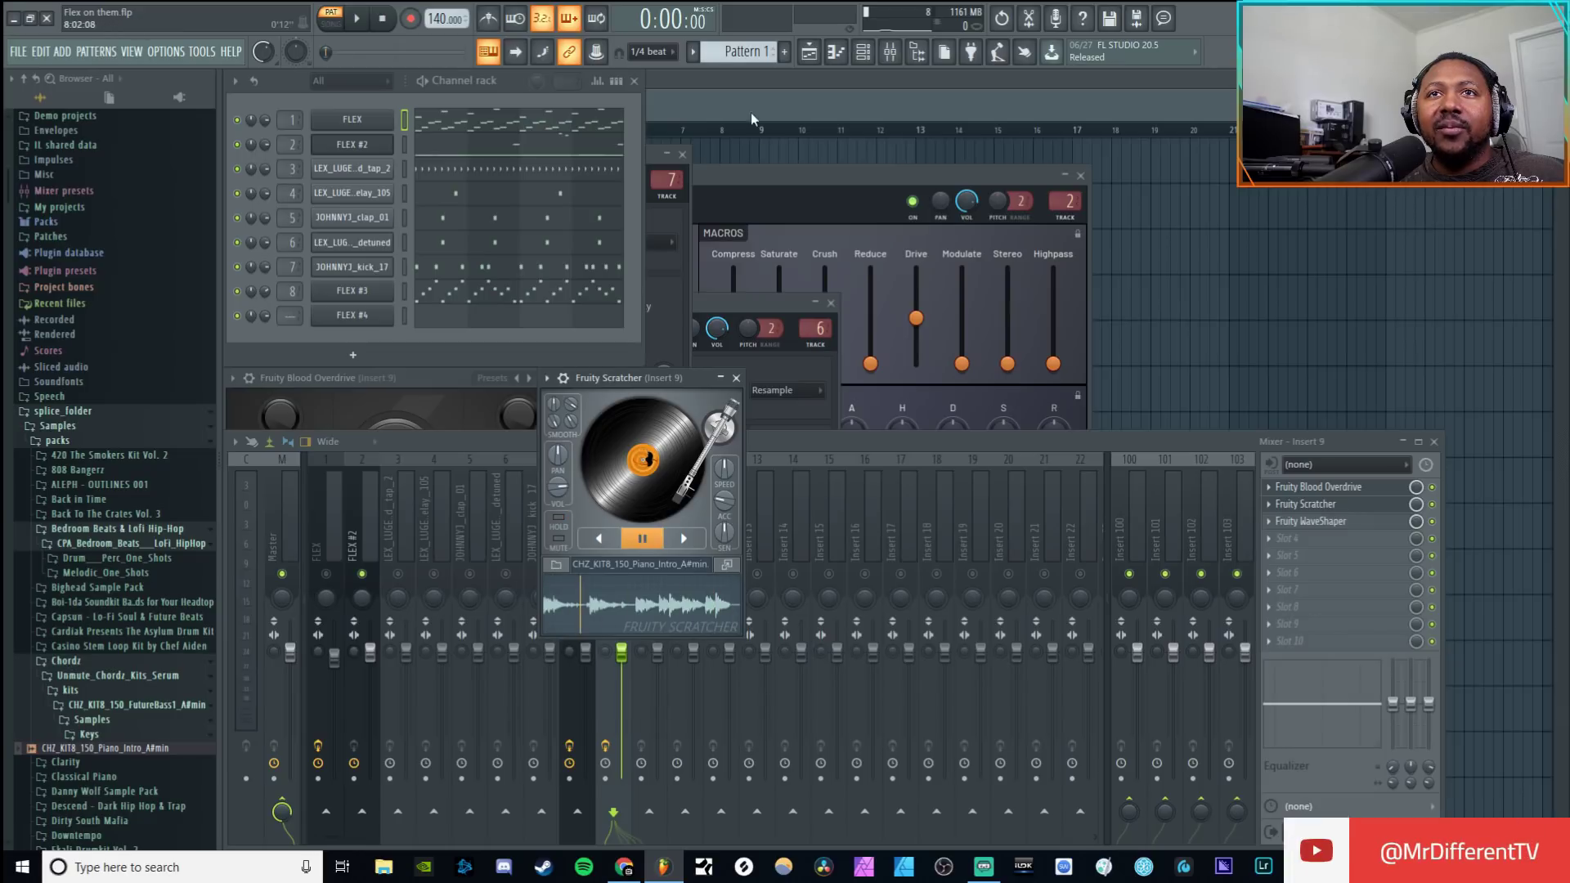
Step: Move the Fruity Scratcher window aside and bring up the FLEX #2 and FLEX channel synthesizers
left_click_drag(690, 380, 515, 389)
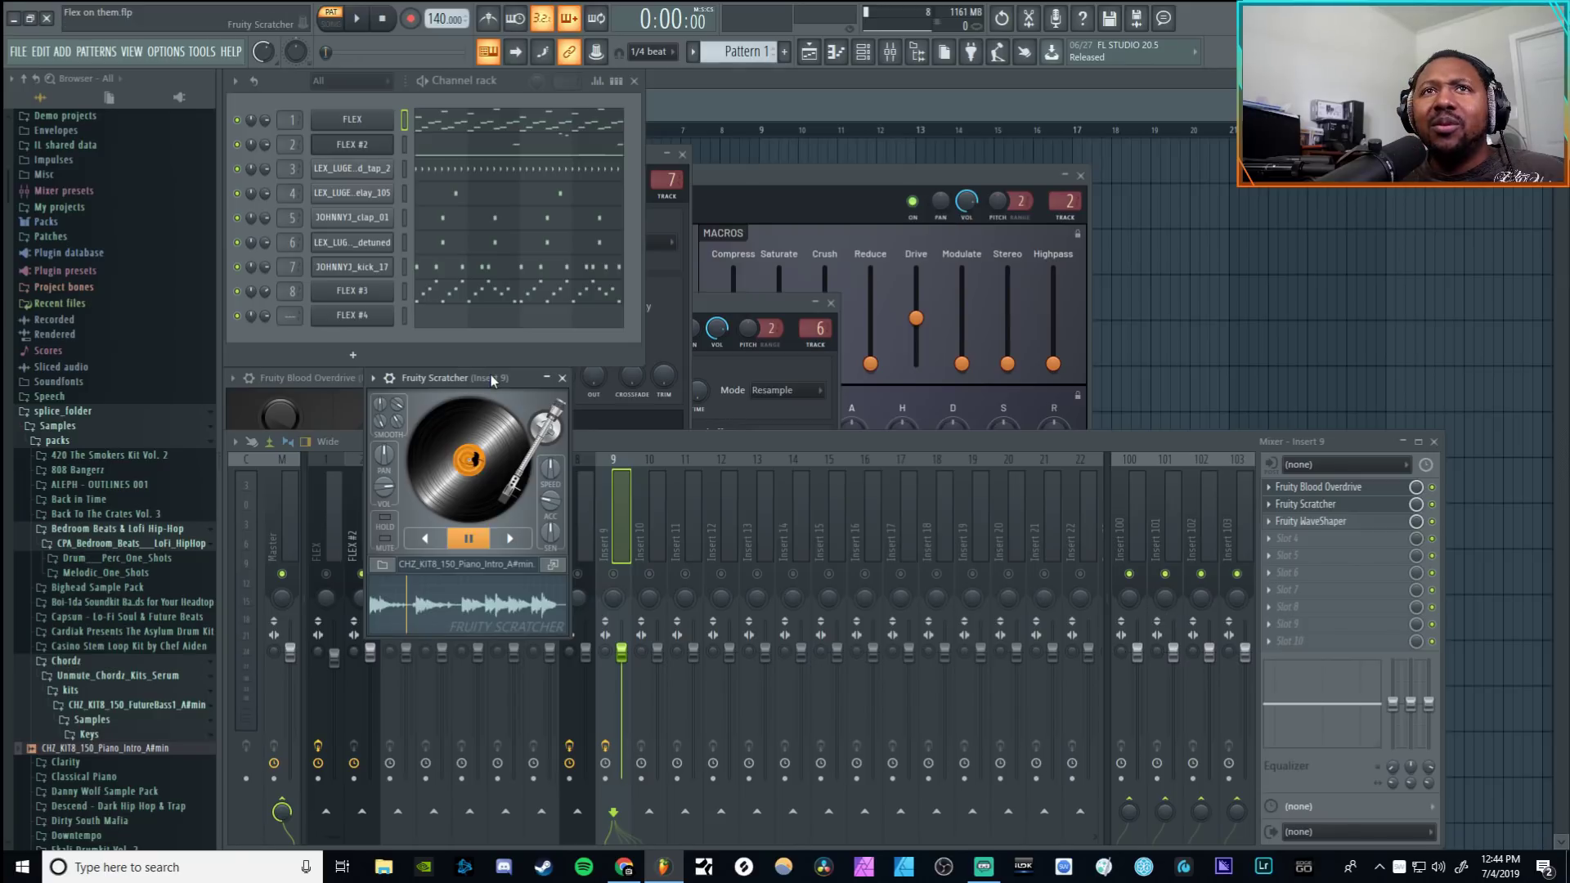
left_click(355, 150)
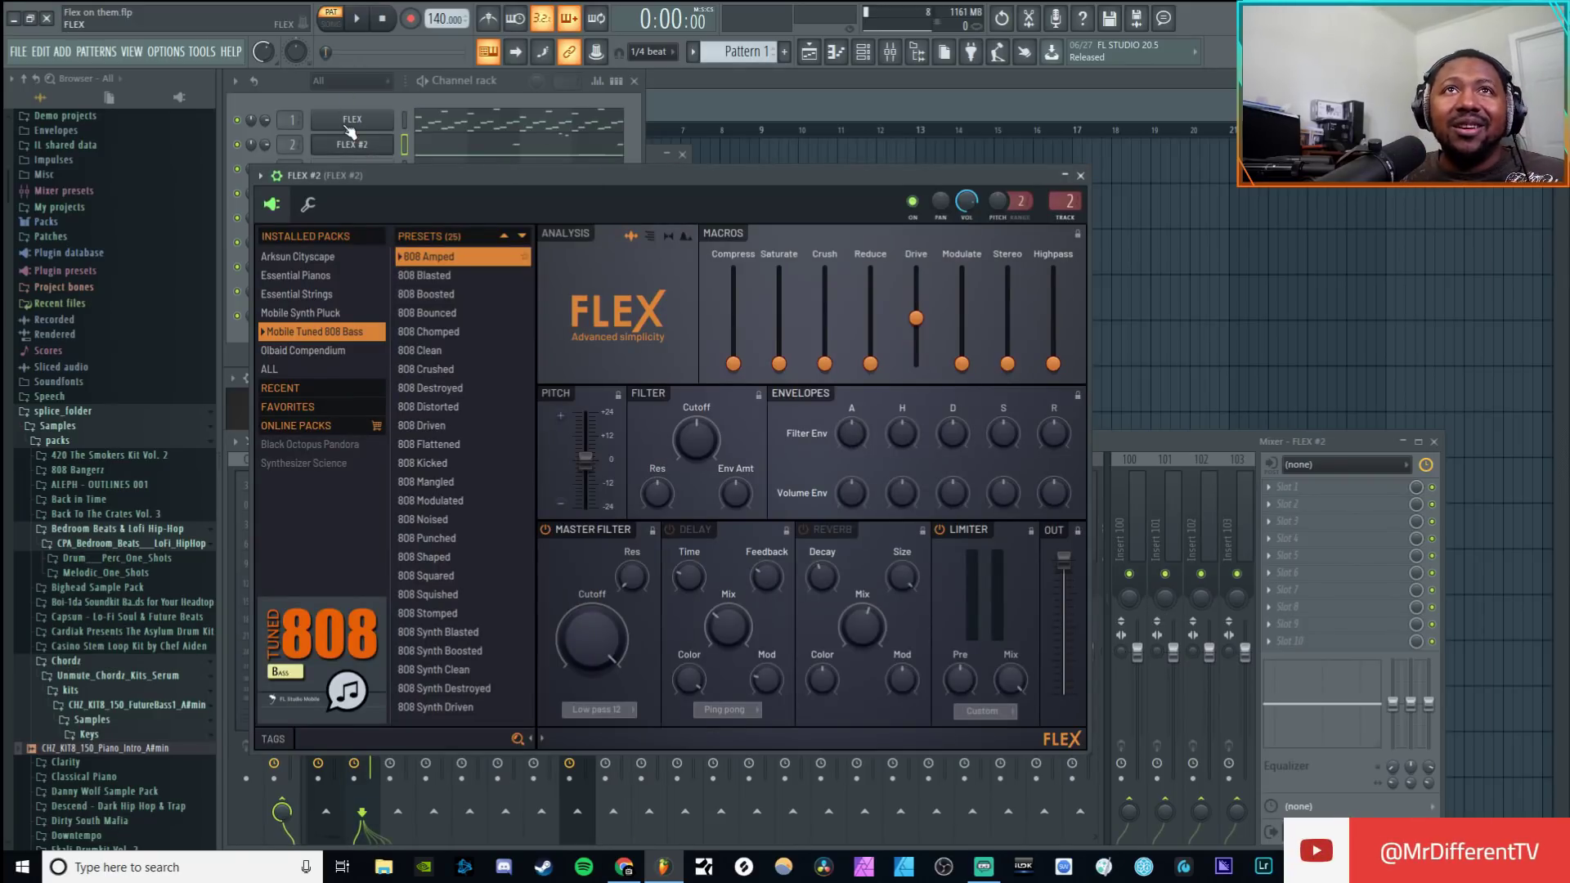
left_click(350, 123)
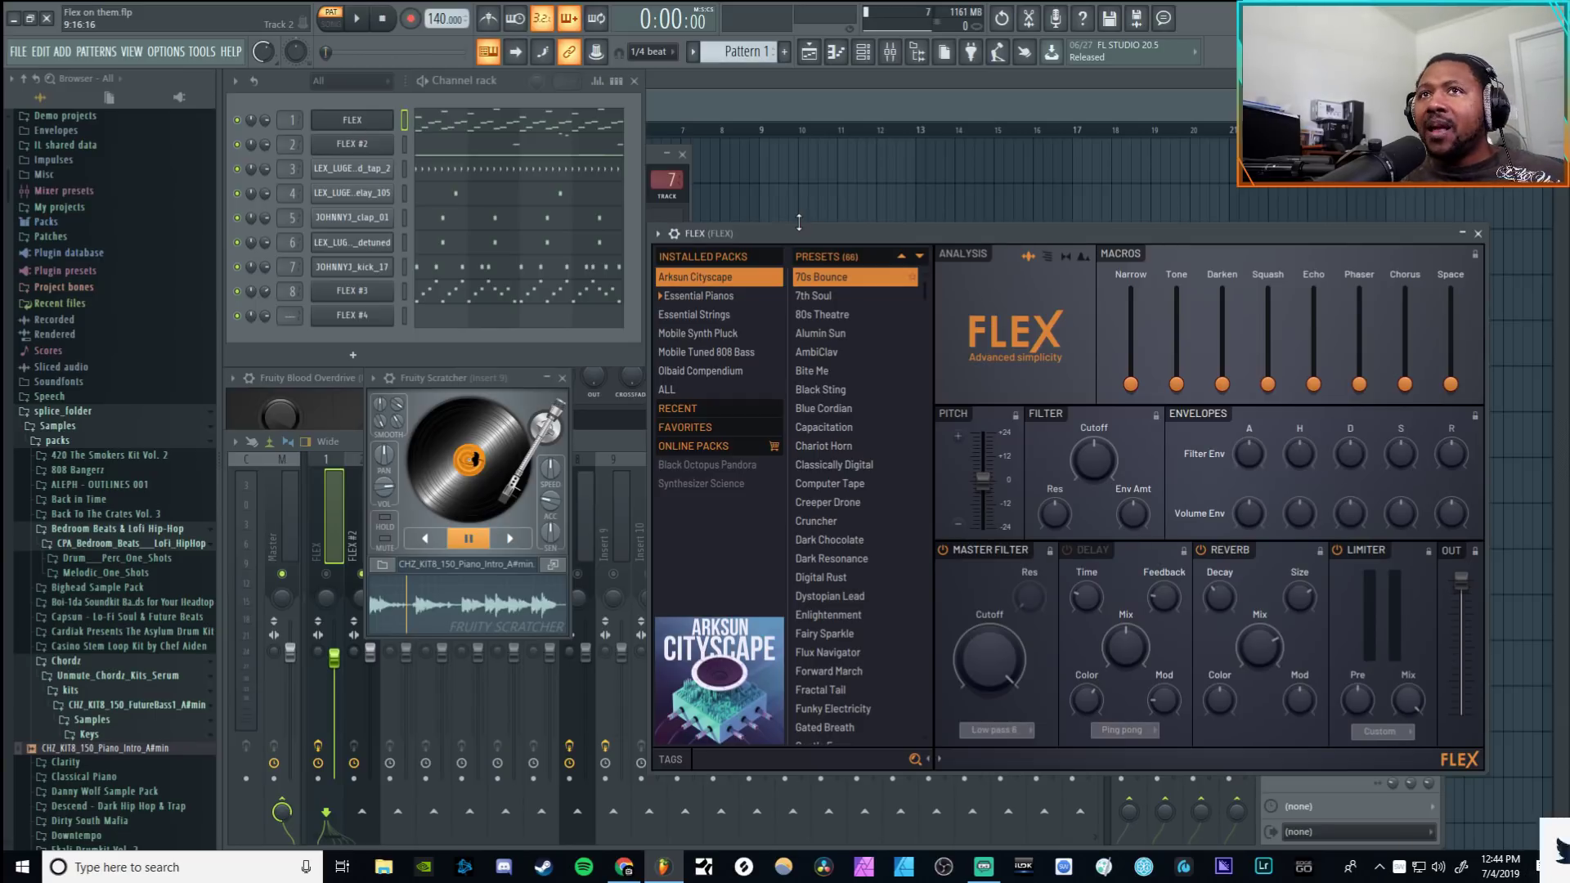